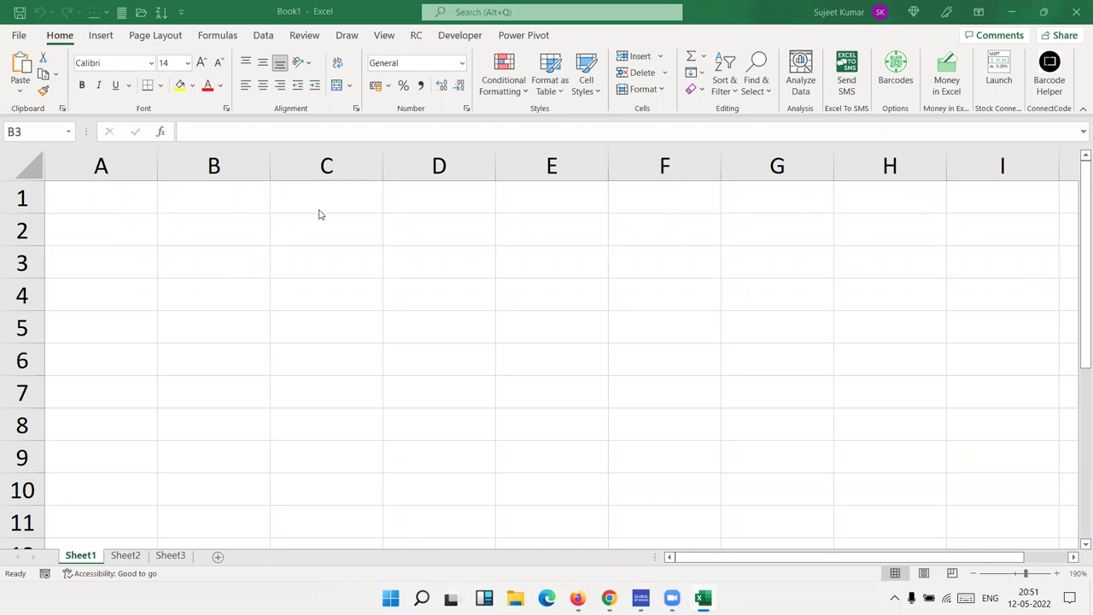
Enter 52 in B1 and 32 in C1.
{"action": "left_click", "coordinate": [236, 209]}
{"action": "type", "text": "5"}
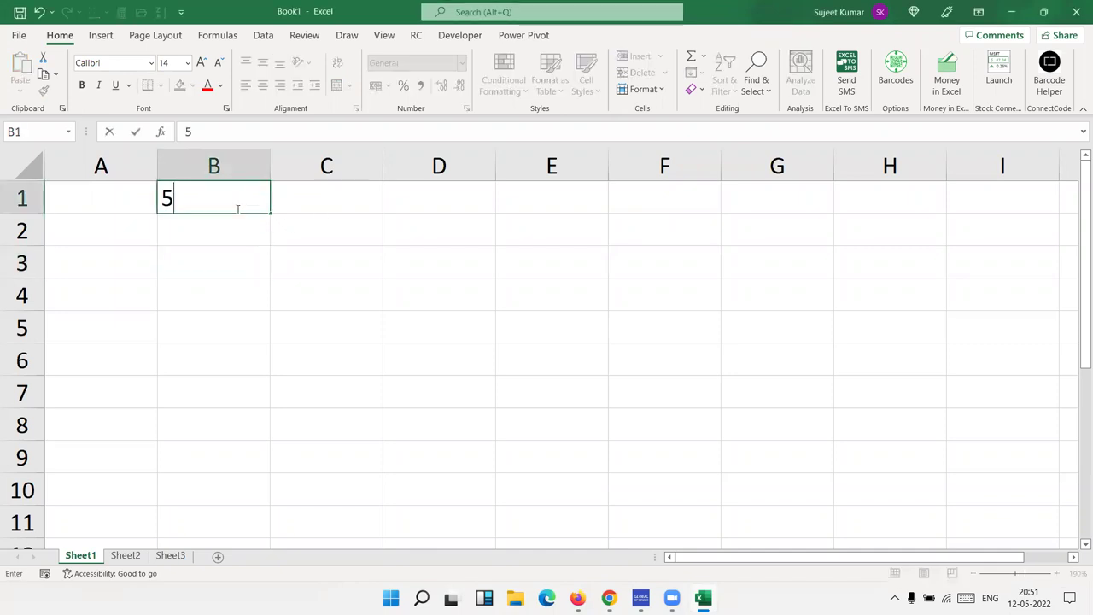
{"action": "type", "text": "2"}
{"action": "key", "text": "Tab"}
{"action": "type", "text": "32"}
{"action": "key", "text": "Tab"}
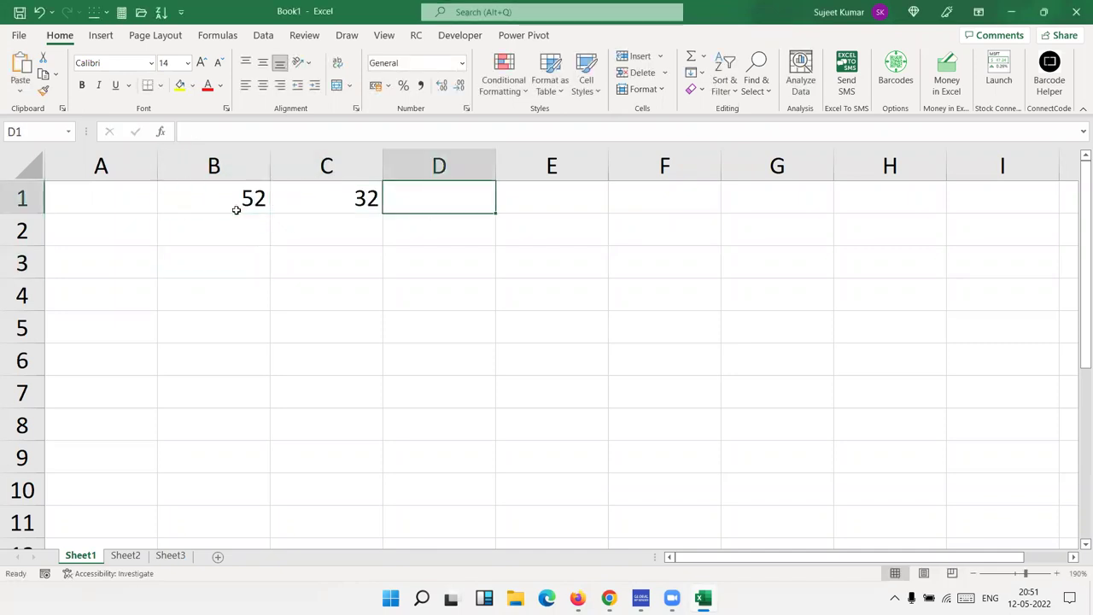
Enter =SUM(B1:C1) in D1 to total the two numbers.
{"action": "type", "text": "=sum"}
{"action": "key", "text": "Tab"}
{"action": "key", "text": "Left"}
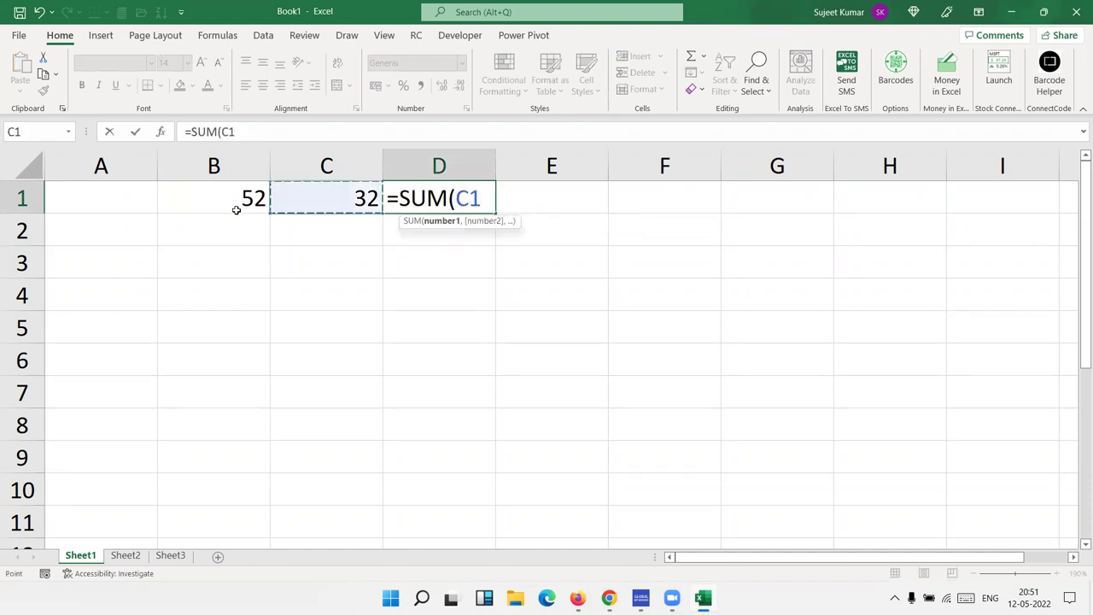
{"action": "key", "text": "shift+Left"}
{"action": "key", "text": "Return"}
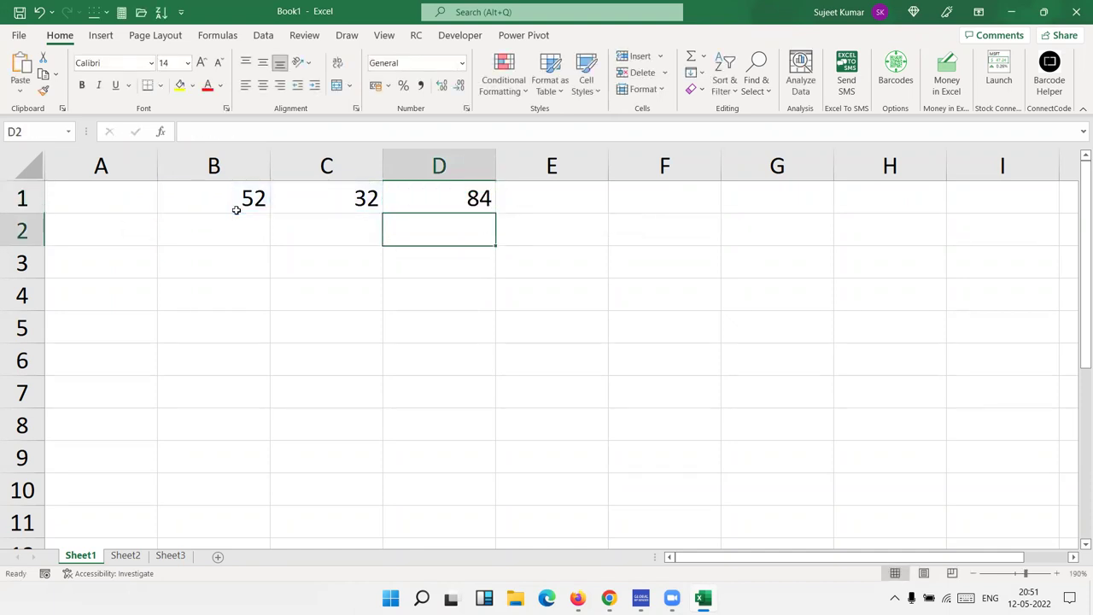
Enter the addition formula =B1+C1 in D2.
{"action": "type", "text": "="}
{"action": "key", "text": "Left"}
{"action": "key", "text": "Left"}
{"action": "key", "text": "Left"}
{"action": "key", "text": "Up"}
{"action": "key", "text": "Right"}
{"action": "type", "text": "+"}
{"action": "key", "text": "Left"}
{"action": "key", "text": "Up"}
{"action": "key", "text": "ctrl+Return"}
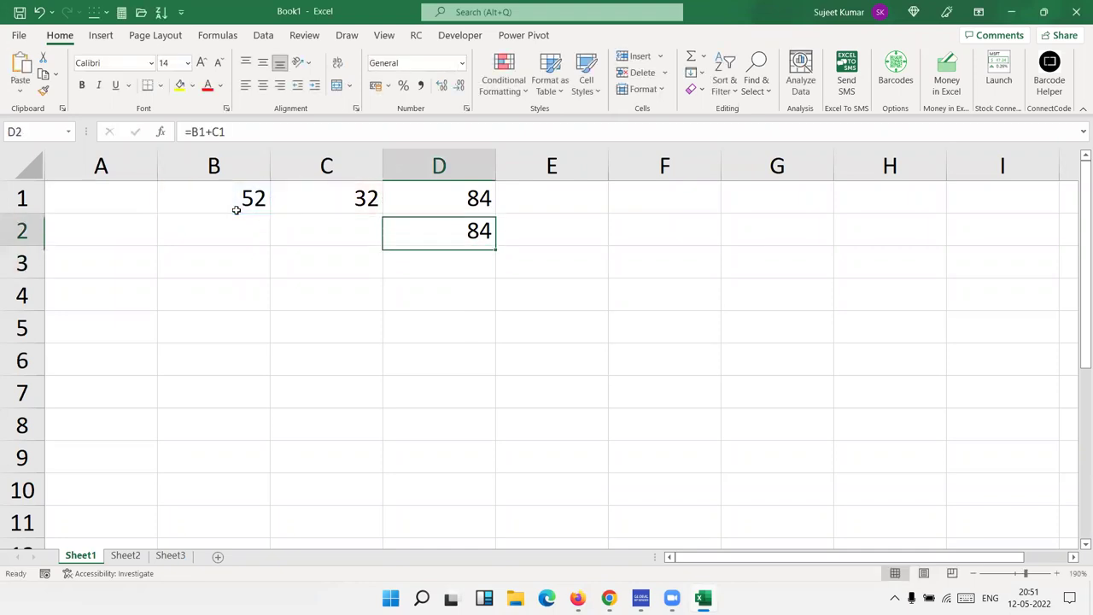
Review the formulas in D1 and D2 in edit mode without changing them.
{"action": "key", "text": "Up"}
{"action": "key", "text": "F2"}
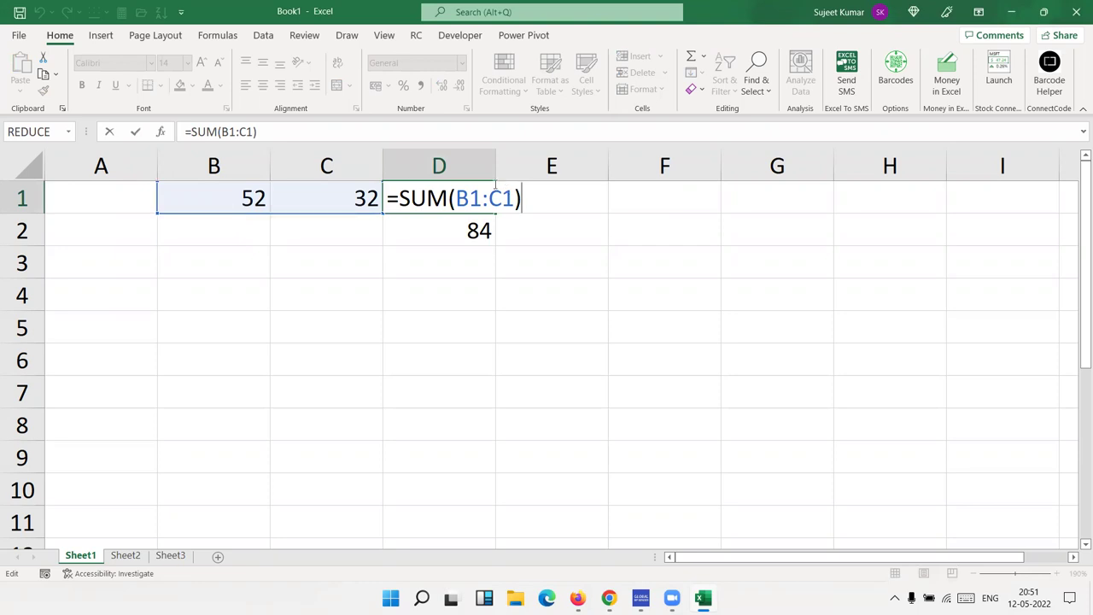
{"action": "key", "text": "Return"}
{"action": "key", "text": "F2"}
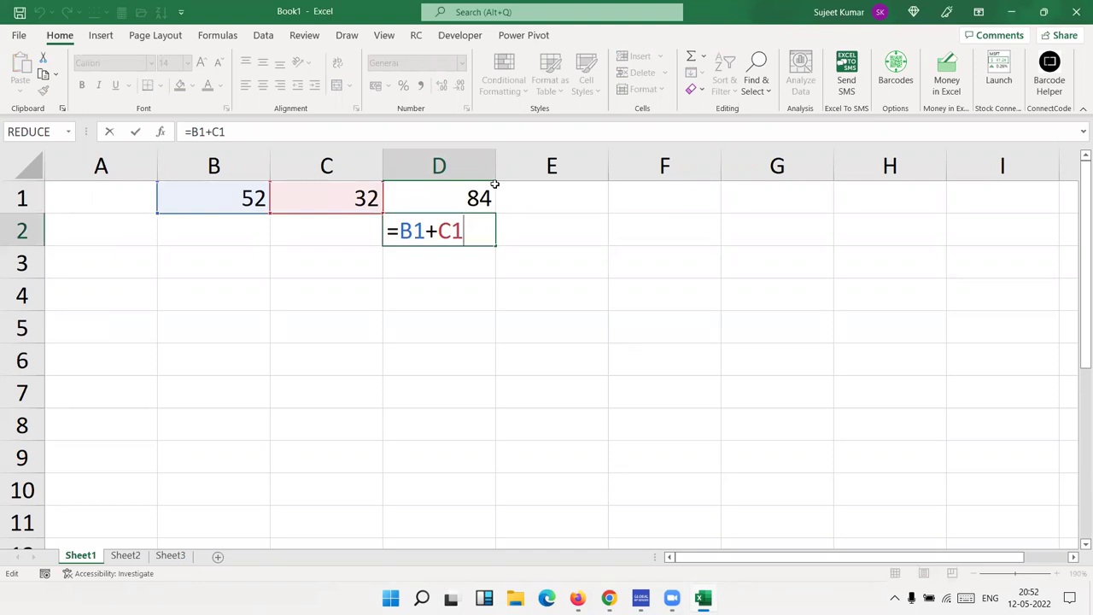
{"action": "key", "text": "Escape"}
{"action": "left_click", "coordinate": [524, 200]}
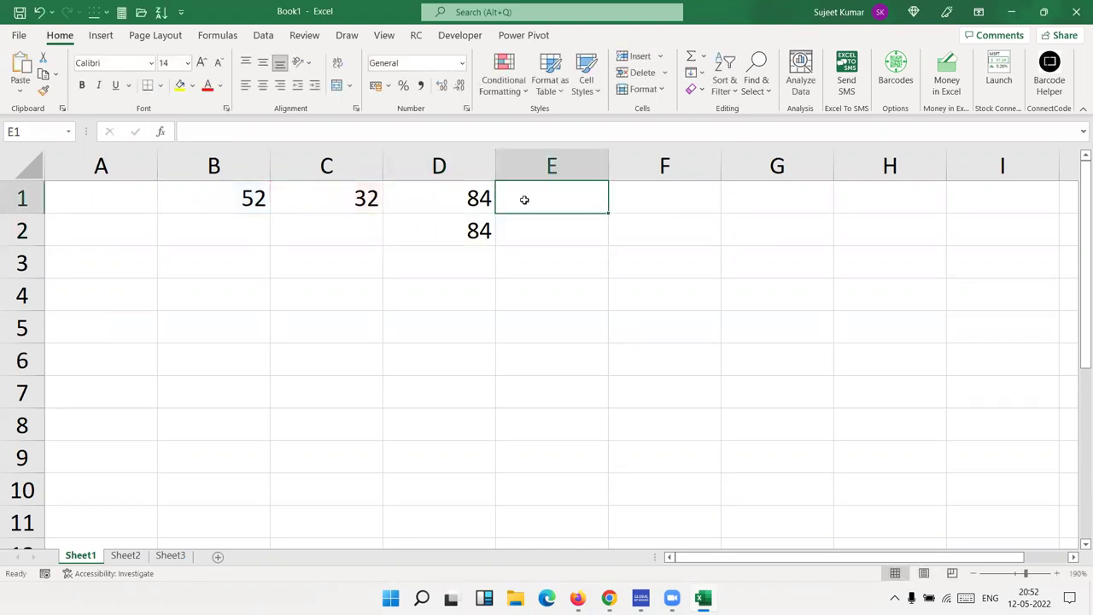
Enter the operators +, -, *, / and ^ in E1 through E5.
{"action": "type", "text": "+"}
{"action": "key", "text": "Return"}
{"action": "type", "text": "-"}
{"action": "key", "text": "Return"}
{"action": "type", "text": "*"}
{"action": "key", "text": "Return"}
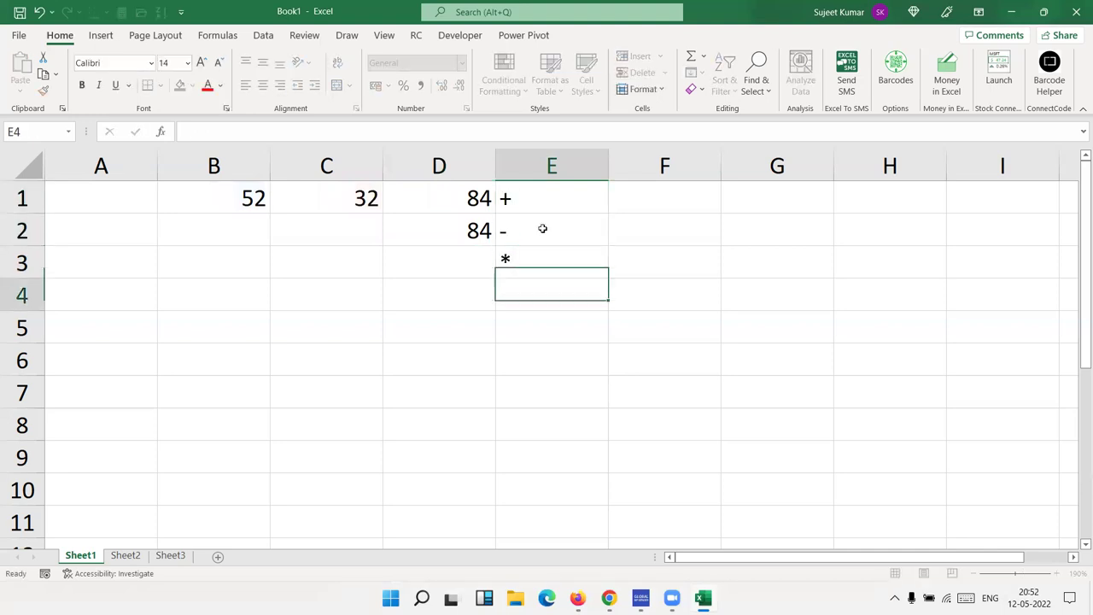
{"action": "double_click", "coordinate": [574, 295]}
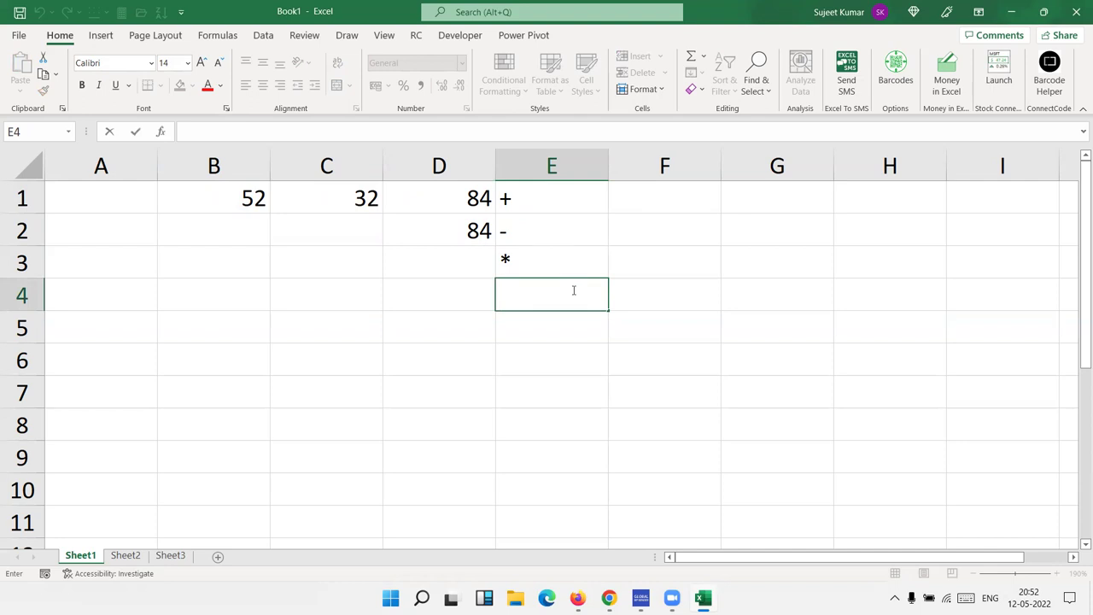
{"action": "type", "text": "/"}
{"action": "key", "text": "Return"}
{"action": "type", "text": "^"}
{"action": "key", "text": "Return"}
Select the operator list E1:E5 to review it, then move to A4.
{"action": "key", "text": "Up"}
{"action": "key", "text": "ctrl+shift+Up"}
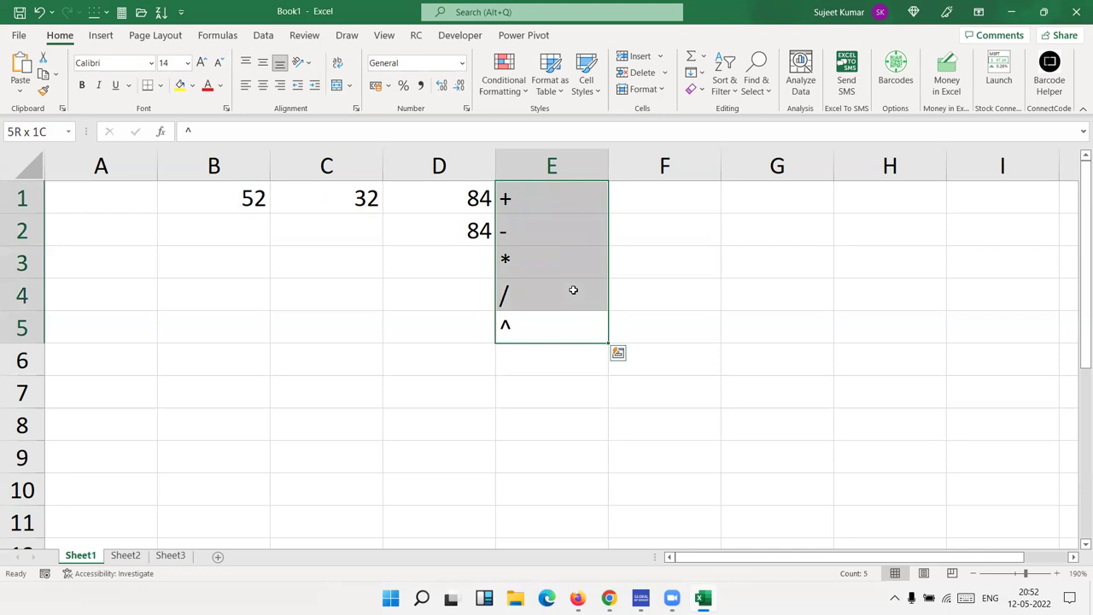
{"action": "key", "text": "Down"}
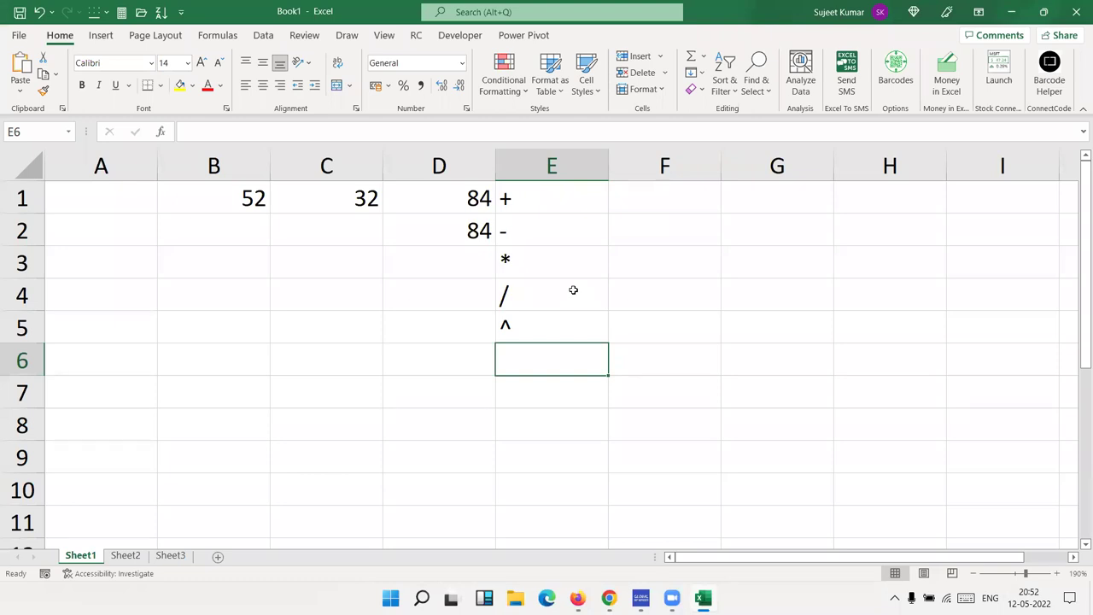
{"action": "key", "text": "Up"}
{"action": "key", "text": "ctrl+shift+Up"}
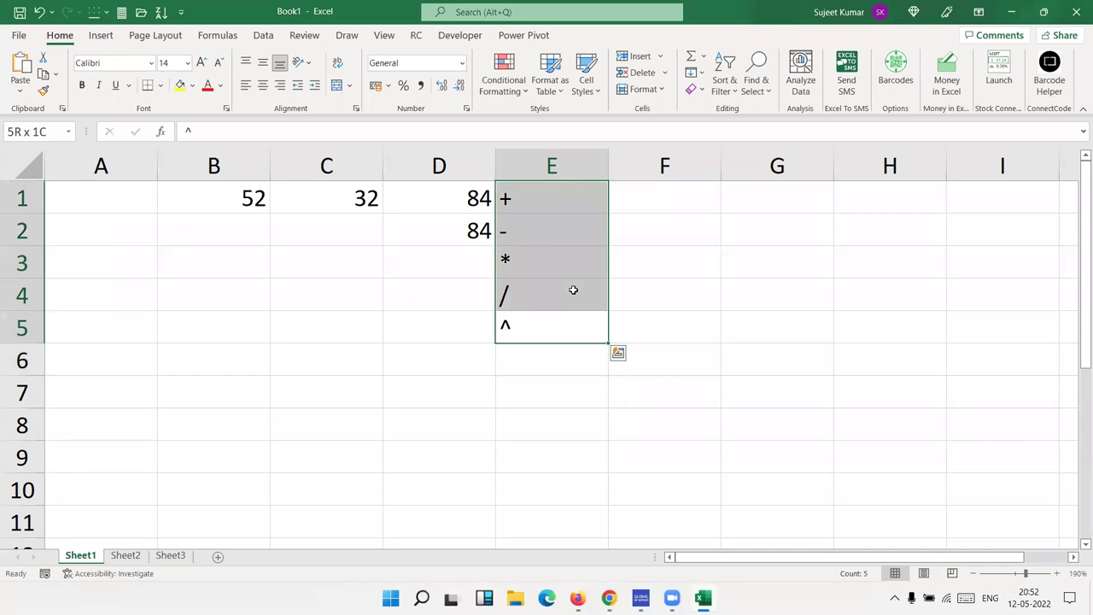
{"action": "key", "text": "Down"}
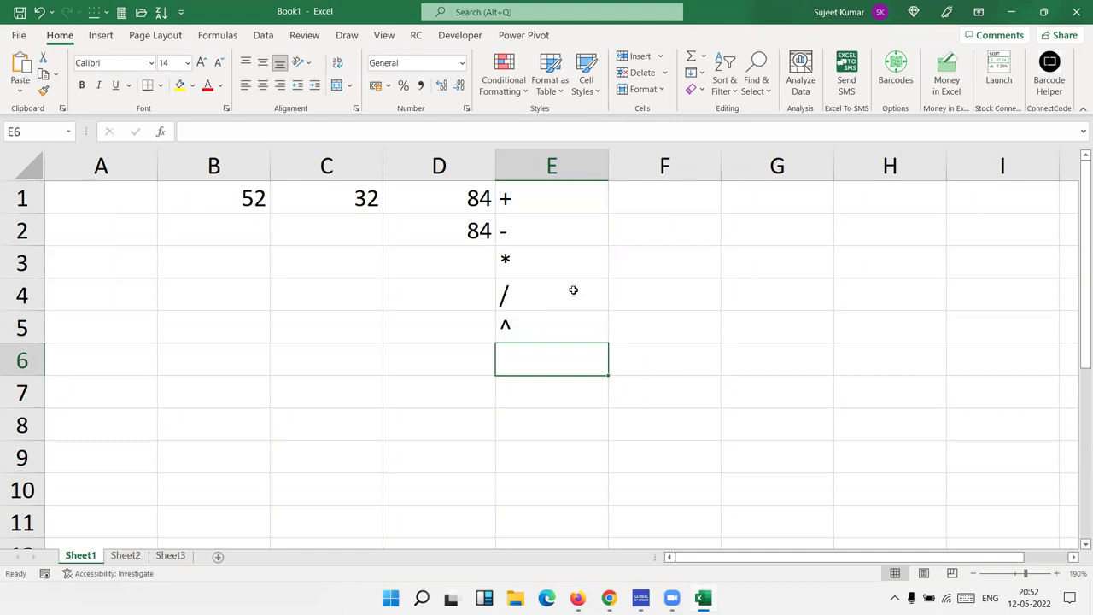
{"action": "key", "text": "Up"}
{"action": "key", "text": "Up"}
{"action": "key", "text": "Up"}
{"action": "key", "text": "Up"}
{"action": "key", "text": "Up"}
{"action": "key", "text": "Left"}
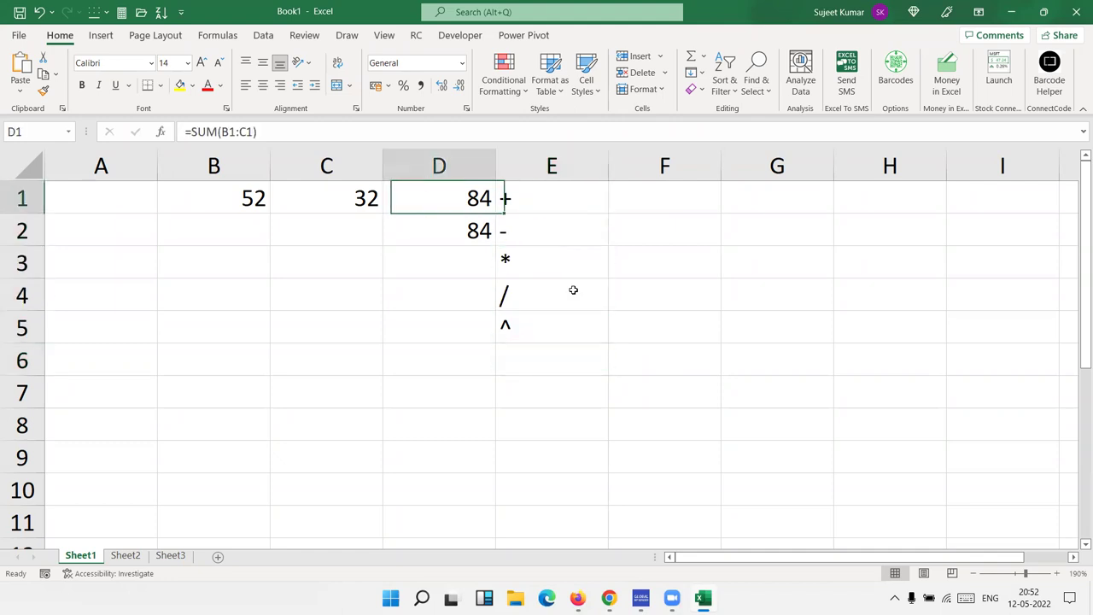
{"action": "key", "text": "Left"}
{"action": "key", "text": "Left"}
{"action": "key", "text": "Left"}
{"action": "key", "text": "Down"}
{"action": "key", "text": "Down"}
{"action": "key", "text": "Down"}
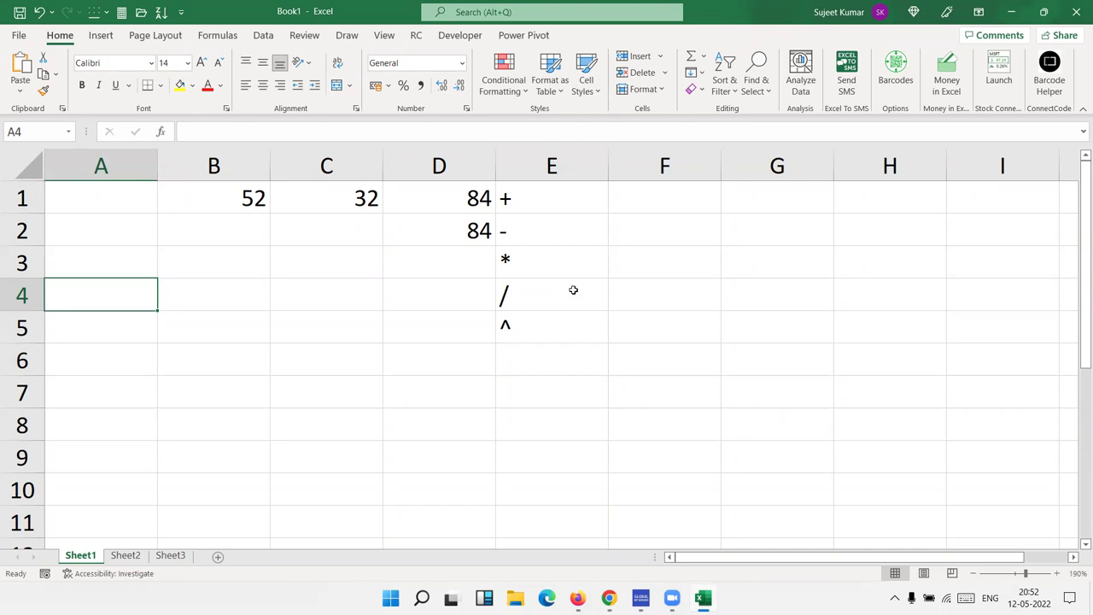
Enter headings JAN and Feb in A4:B4 with 55 and 65 beneath them.
{"action": "type", "text": "Q"}
{"action": "key", "text": "BackSpace"}
{"action": "type", "text": "JAN"}
{"action": "key", "text": "Tab"}
{"action": "type", "text": "Feb"}
{"action": "key", "text": "Return"}
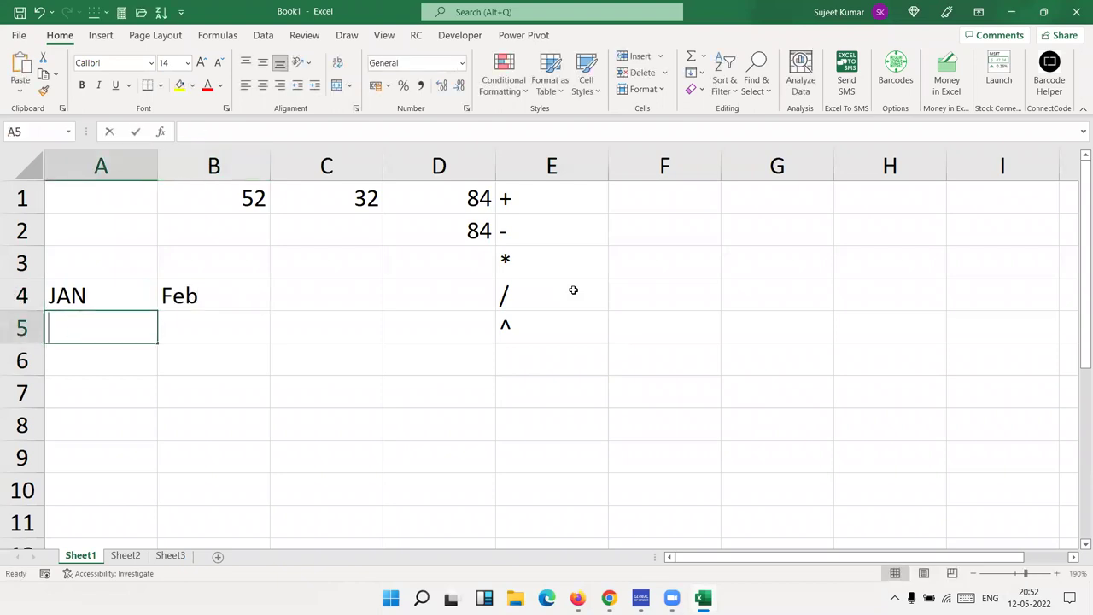
{"action": "type", "text": "55"}
{"action": "key", "text": "Tab"}
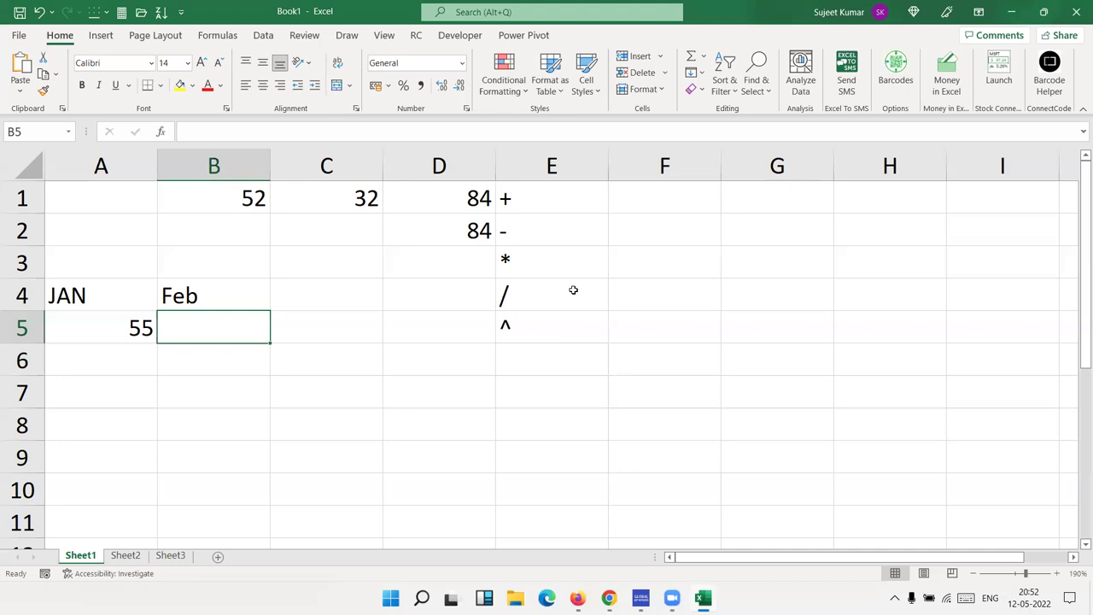
{"action": "type", "text": "6"}
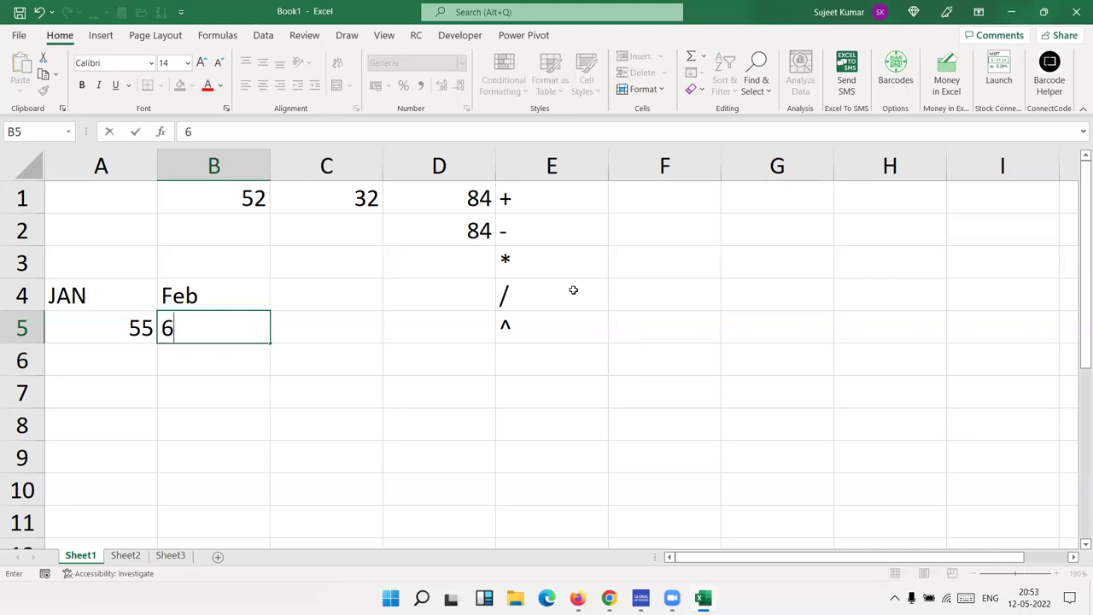
{"action": "type", "text": "5"}
{"action": "key", "text": "Return"}
Add the heading Gr in C4.
{"action": "key", "text": "Right"}
{"action": "key", "text": "Up"}
{"action": "key", "text": "Up"}
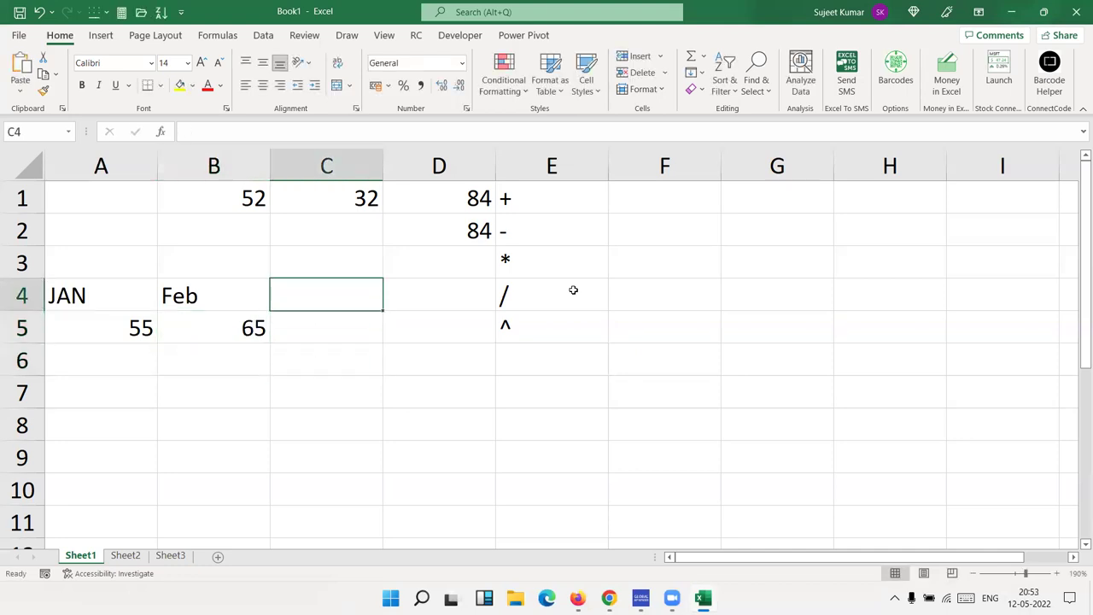
{"action": "type", "text": "Gr"}
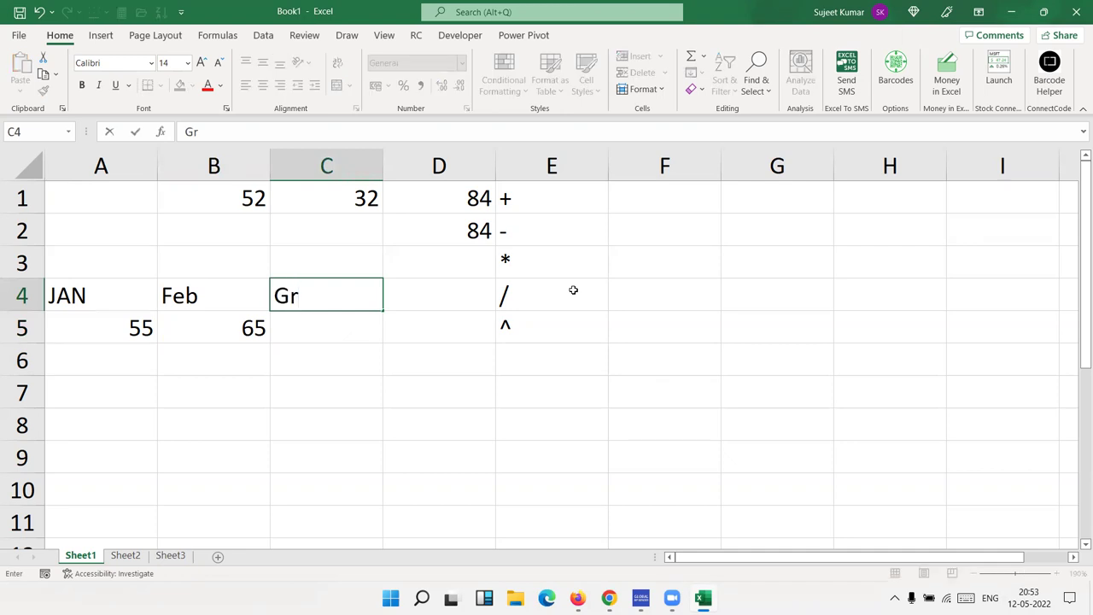
{"action": "key", "text": "Return"}
Enter the growth formula =(B5-A5)/A5 in C5.
{"action": "type", "text": "="}
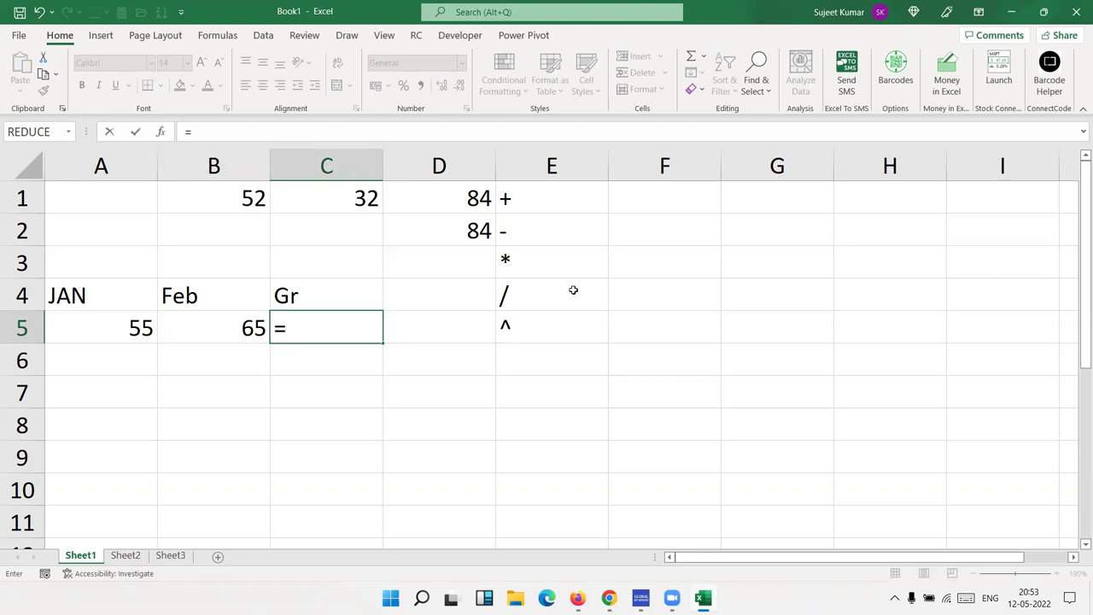
{"action": "type", "text": "("}
{"action": "key", "text": "Left"}
{"action": "key", "text": "Left"}
{"action": "key", "text": "Right"}
{"action": "type", "text": "-"}
{"action": "key", "text": "Left"}
{"action": "key", "text": "Left"}
{"action": "type", "text": ")"}
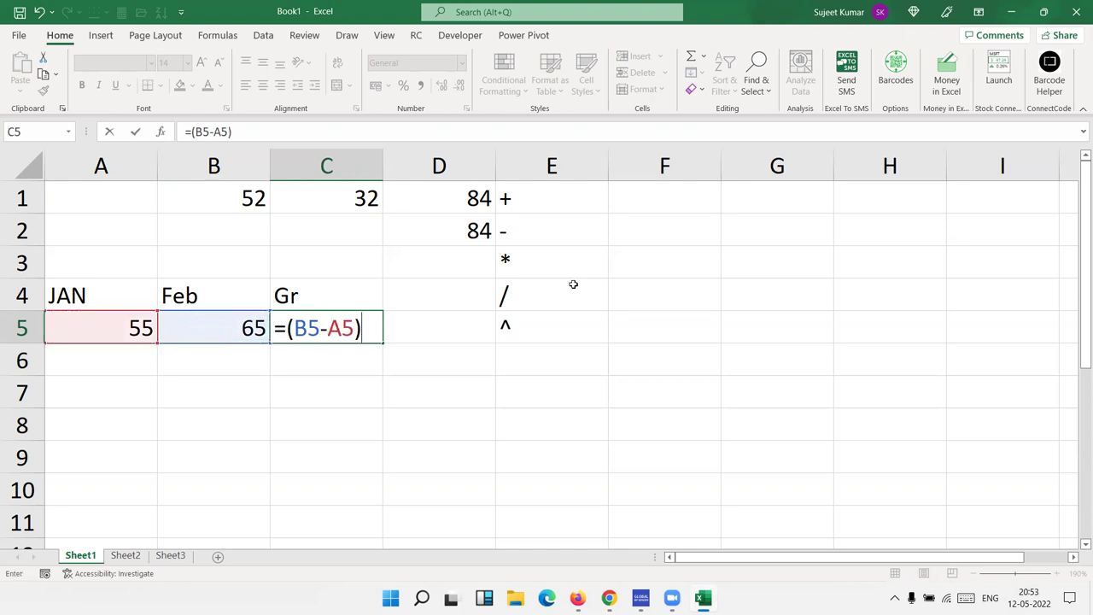
{"action": "type", "text": "-"}
{"action": "key", "text": "BackSpace"}
{"action": "type", "text": "/"}
{"action": "key", "text": "Left"}
{"action": "key", "text": "Left"}
{"action": "key", "text": "Return"}
Format the growth result in C5 as a percentage, showing 18%.
{"action": "key", "text": "Up"}
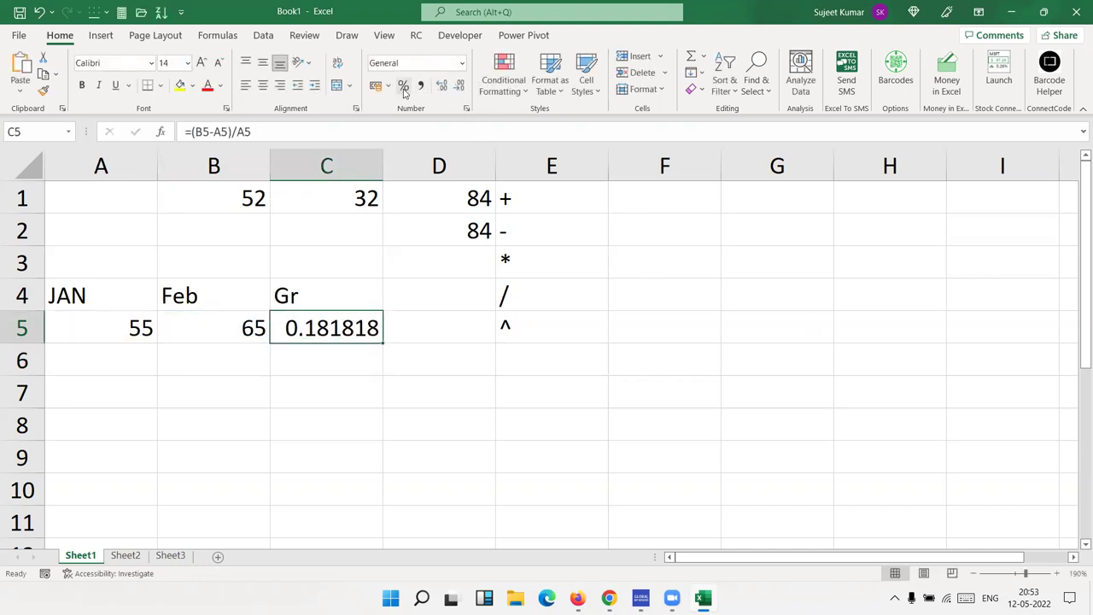
{"action": "left_click", "coordinate": [403, 87]}
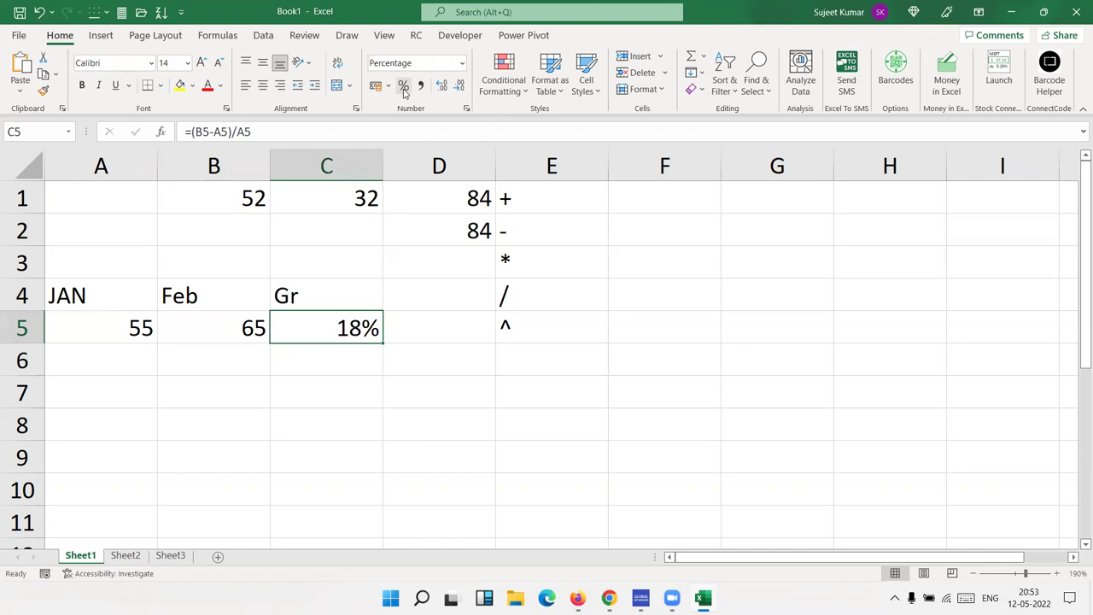
{"action": "left_click", "coordinate": [149, 400]}
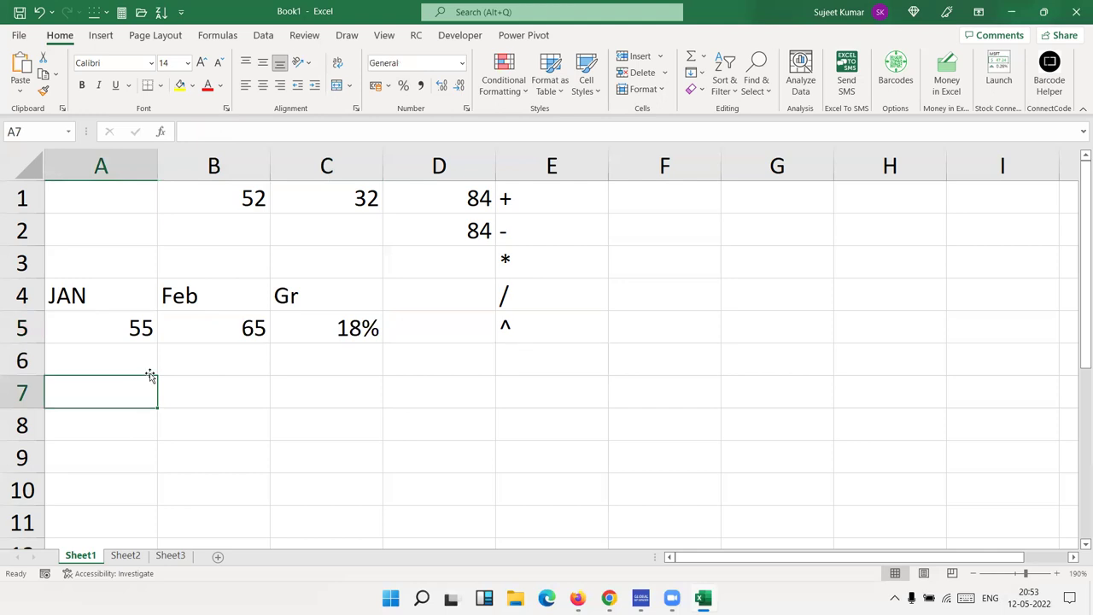
Enter the comparison operators =, >, <, >=, <= and <> in F1 through F6.
{"action": "left_click", "coordinate": [697, 203]}
{"action": "type", "text": "="}
{"action": "key", "text": "Return"}
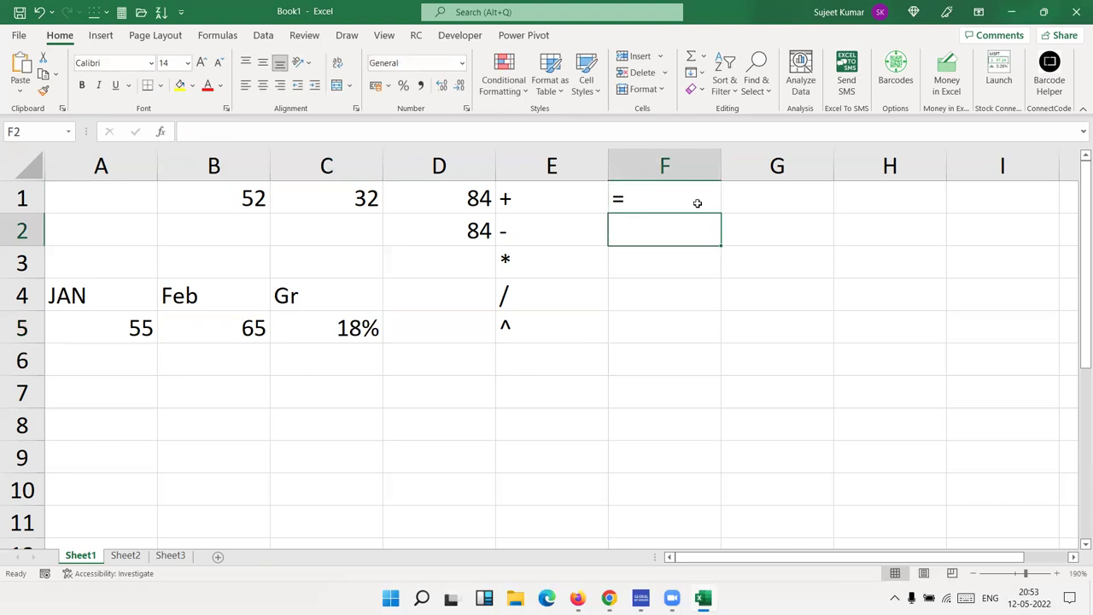
{"action": "type", "text": ">"}
{"action": "key", "text": "Return"}
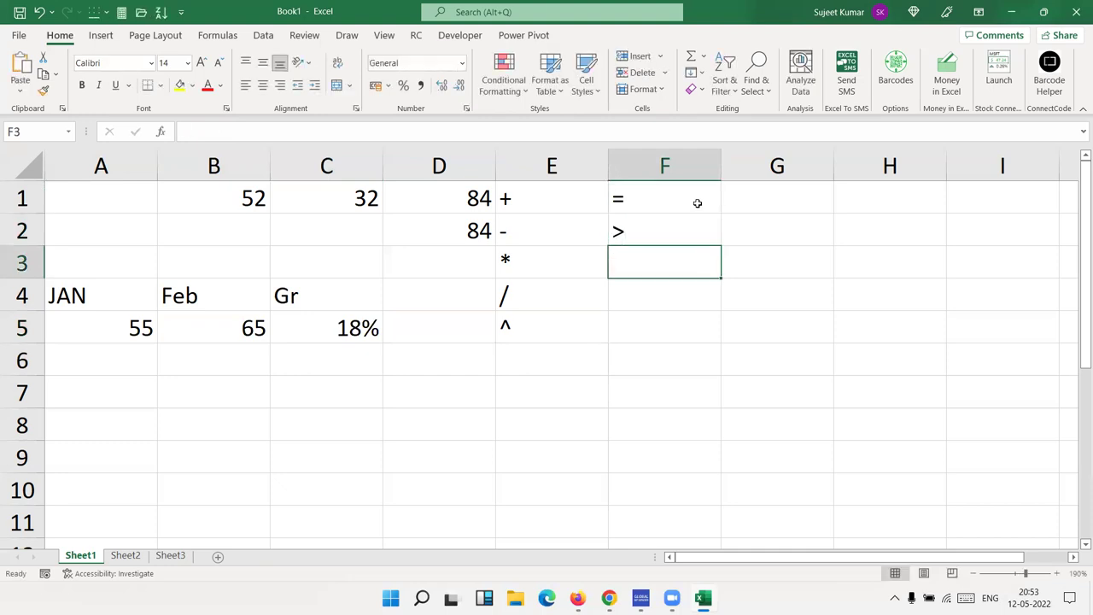
{"action": "type", "text": "<"}
{"action": "key", "text": "Return"}
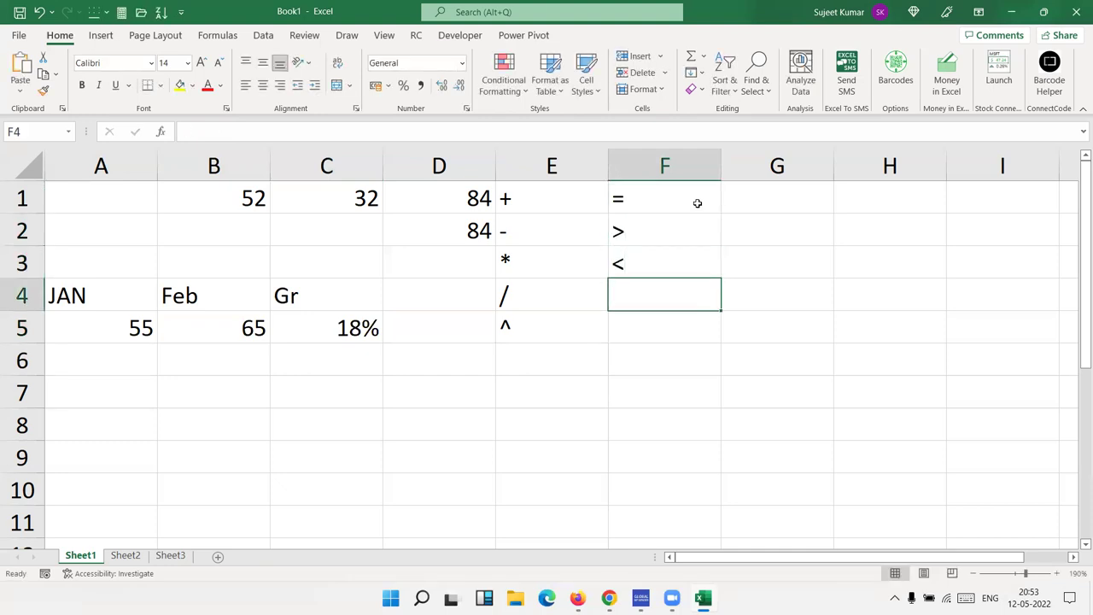
{"action": "type", "text": ">="}
{"action": "key", "text": "Return"}
{"action": "type", "text": "<="}
{"action": "key", "text": "Return"}
{"action": "type", "text": "<>"}
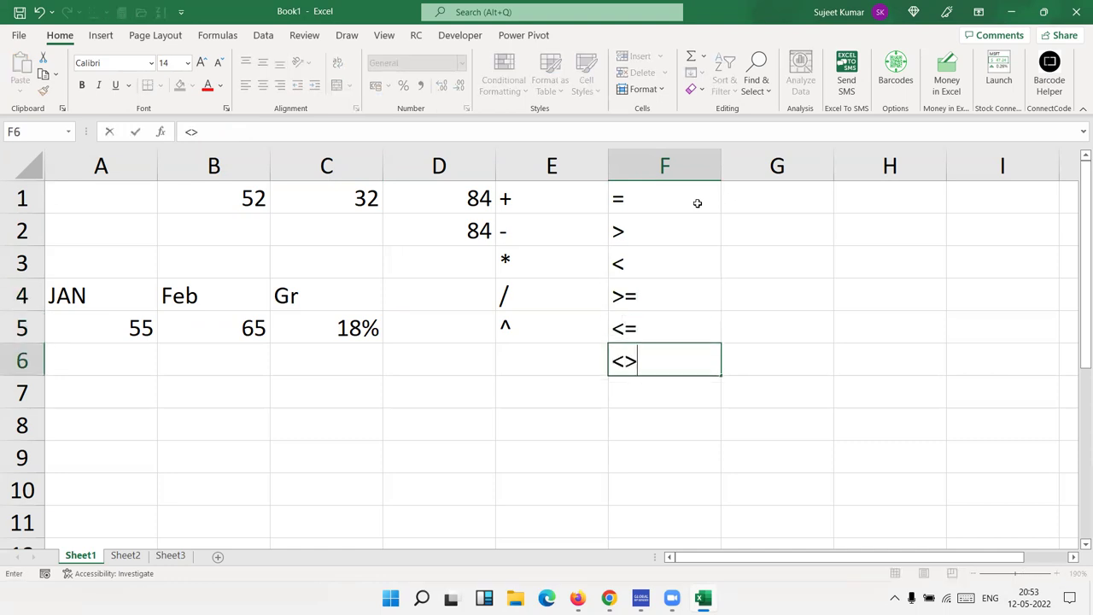
{"action": "key", "text": "Return"}
Select F1:F6 and step through each operator, then move right toward the empty columns.
{"action": "key", "text": "Up"}
{"action": "key", "text": "ctrl+shift+Up"}
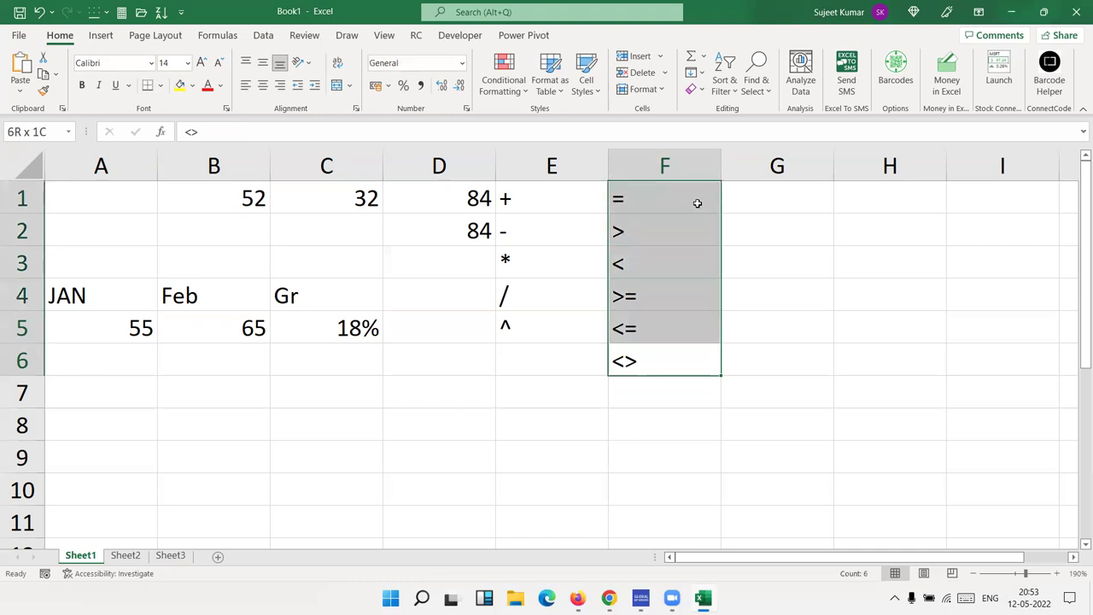
{"action": "key", "text": "Up"}
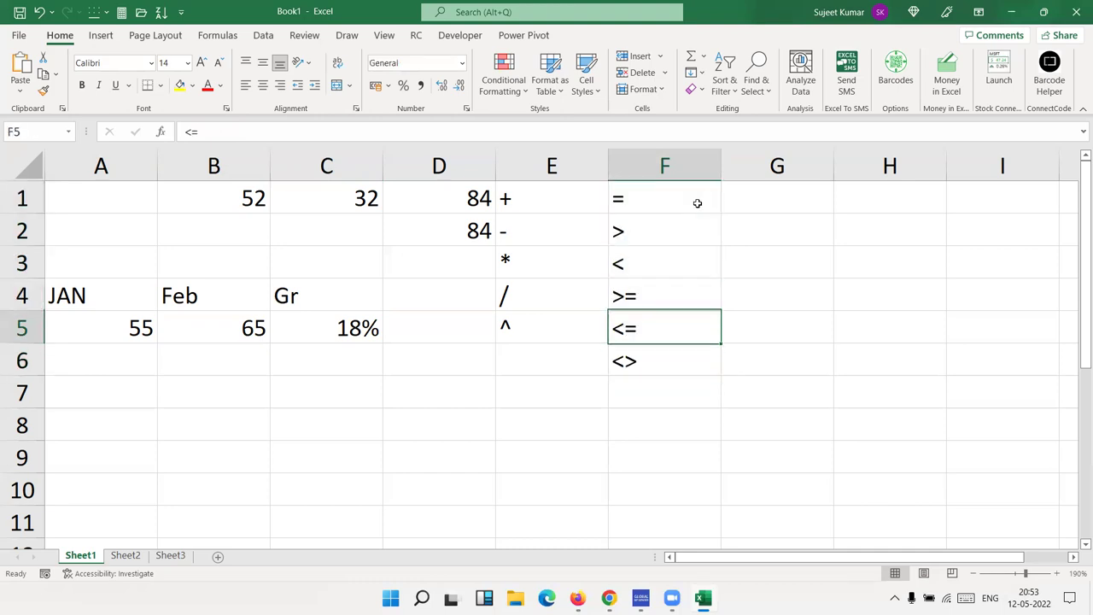
{"action": "key", "text": "ctrl+Up"}
{"action": "key", "text": "Down"}
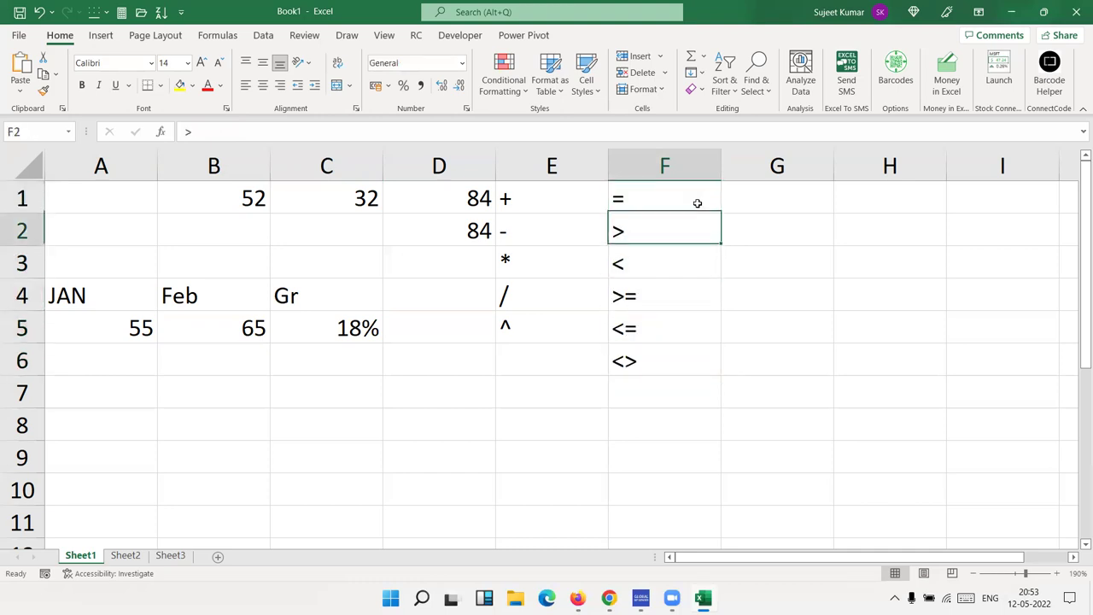
{"action": "key", "text": "Down"}
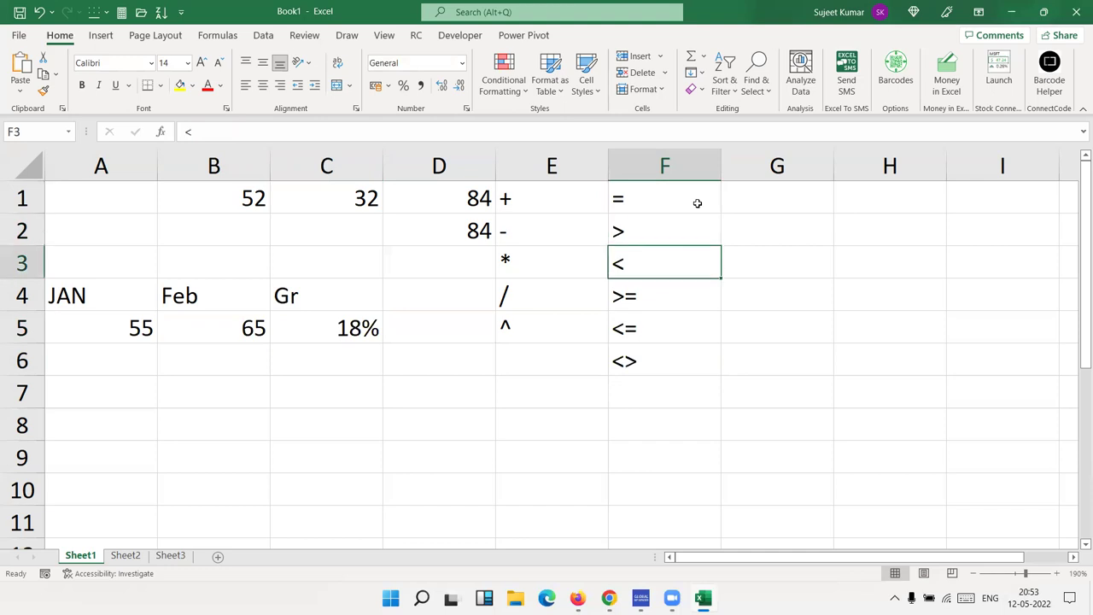
{"action": "key", "text": "Down"}
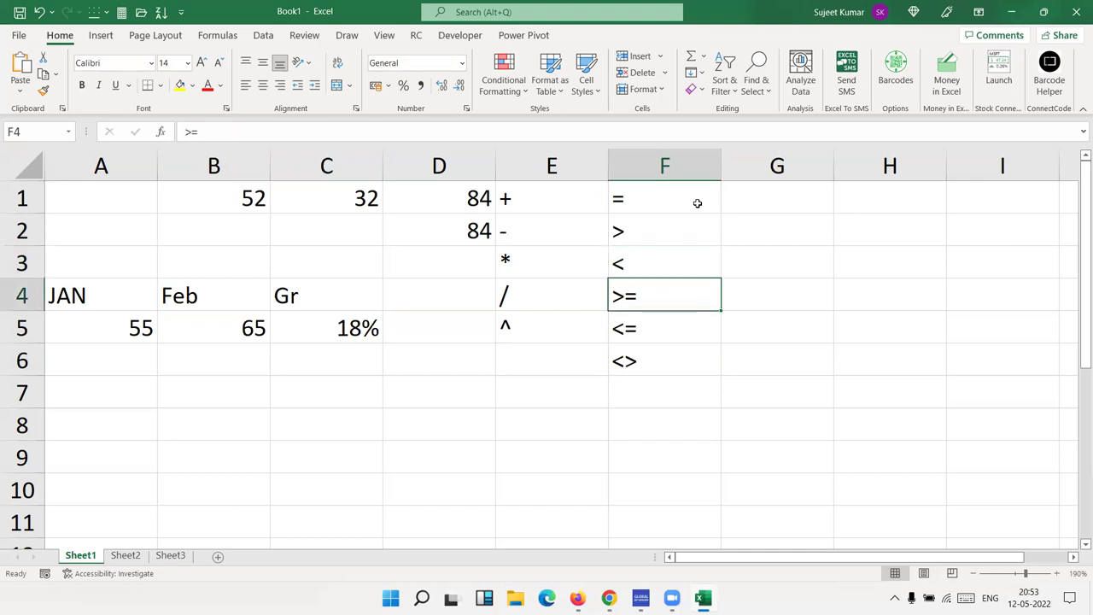
{"action": "key", "text": "Down"}
{"action": "key", "text": "Down"}
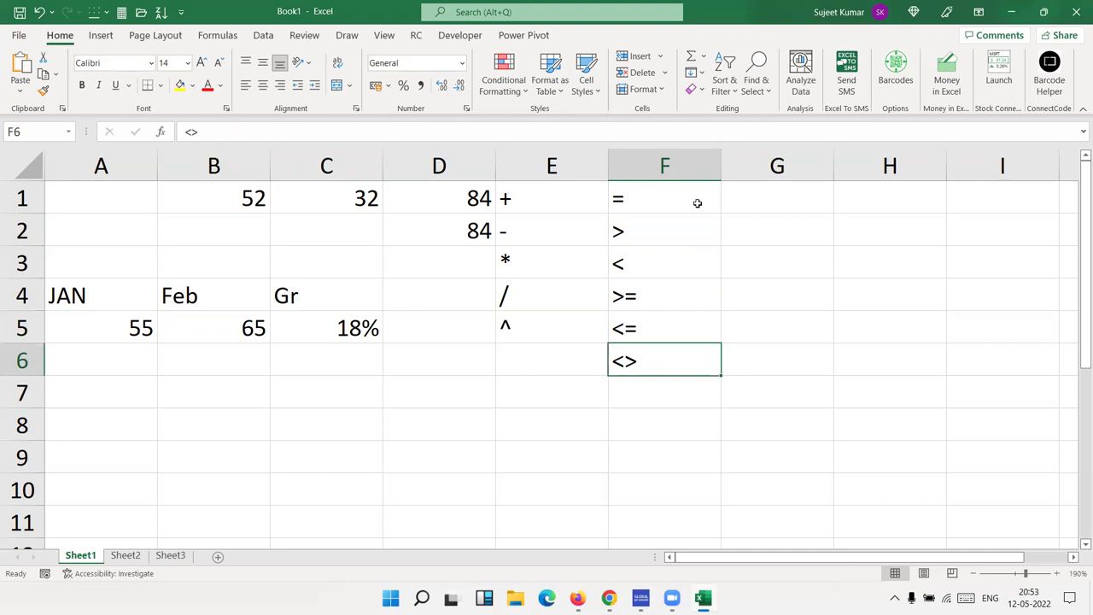
{"action": "key", "text": "ctrl+Up"}
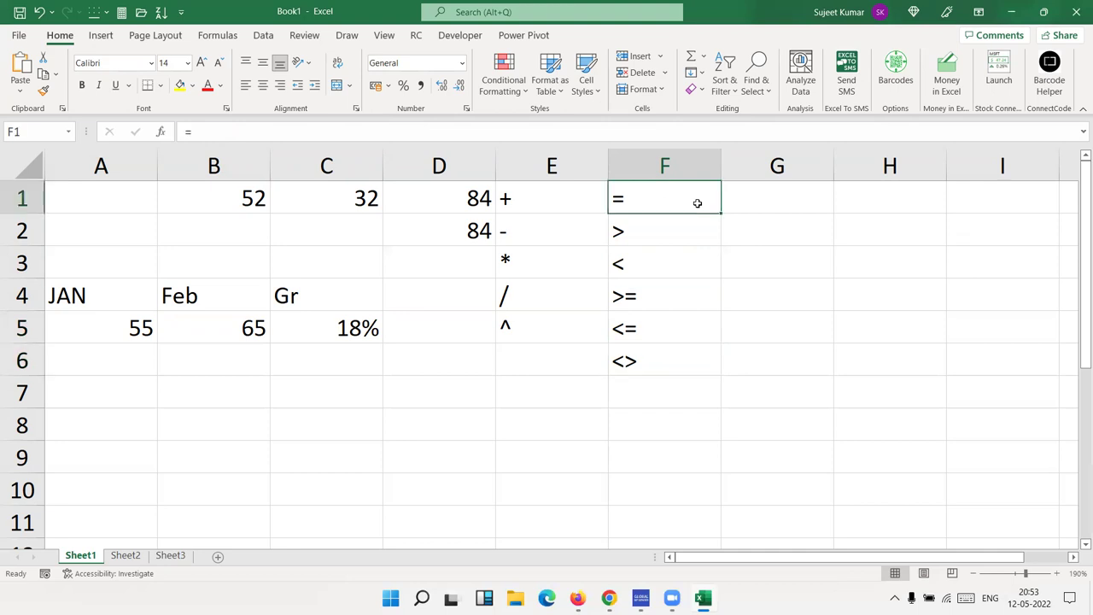
{"action": "key", "text": "Right"}
{"action": "key", "text": "Right"}
{"action": "key", "text": "Right"}
{"action": "key", "text": "Right"}
{"action": "key", "text": "Right"}
{"action": "key", "text": "Right"}
{"action": "key", "text": "Right"}
Enter the Sales header in H1 and values 85, 36, 25, 63, 85, 63, 52 in H2:H8.
{"action": "key", "text": "Left"}
{"action": "key", "text": "Left"}
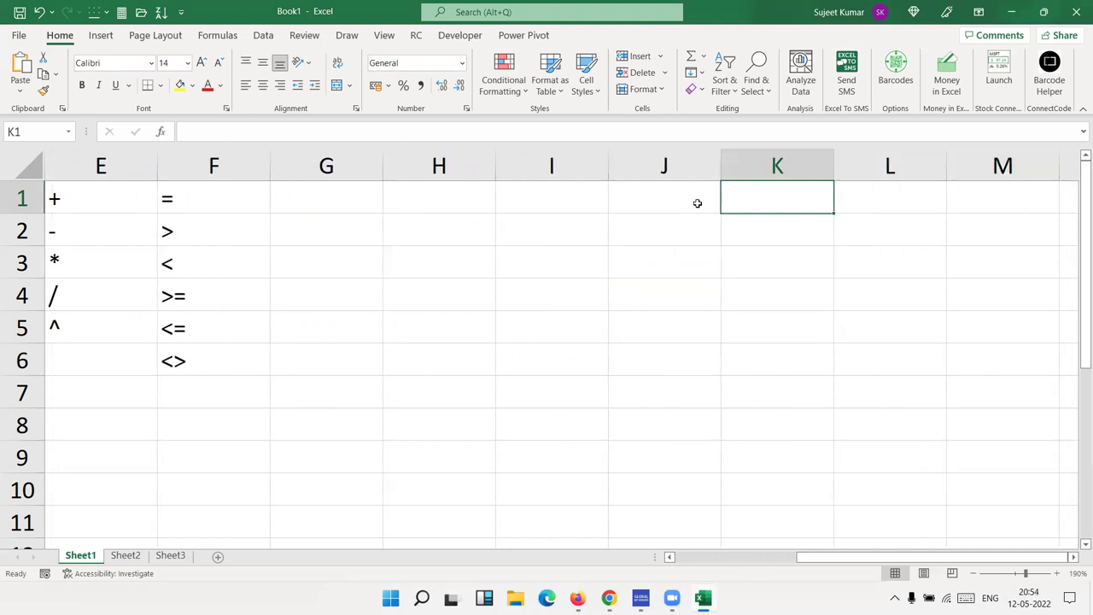
{"action": "key", "text": "Left"}
{"action": "key", "text": "Left"}
{"action": "key", "text": "Left"}
{"action": "type", "text": "Sales"}
{"action": "key", "text": "Return"}
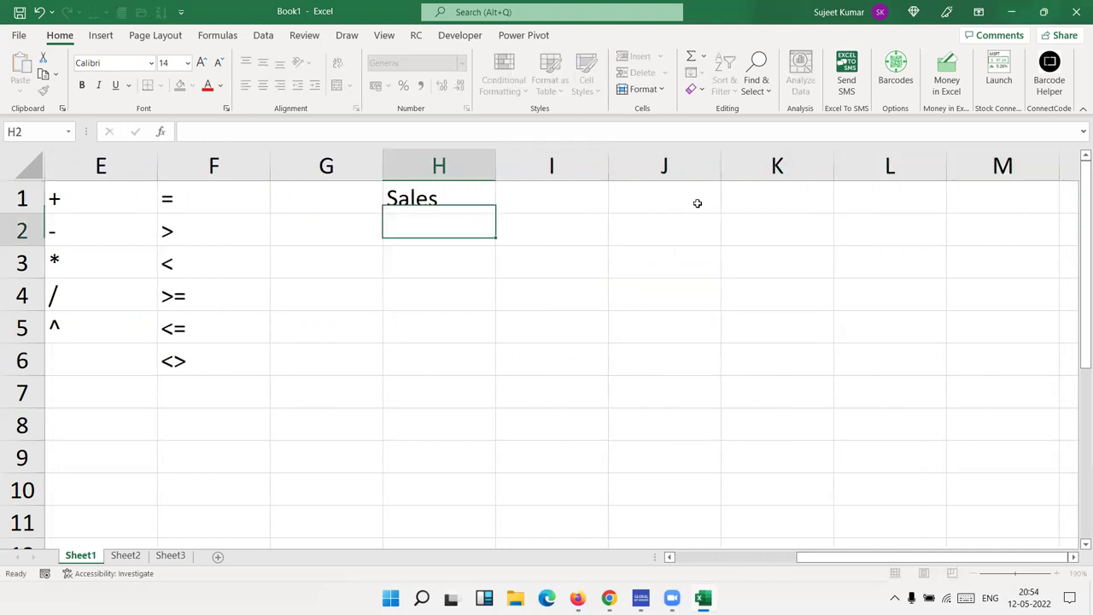
{"action": "type", "text": "85"}
{"action": "key", "text": "Return"}
{"action": "type", "text": "36"}
{"action": "key", "text": "Return"}
{"action": "type", "text": "25"}
{"action": "key", "text": "Return"}
{"action": "type", "text": "63"}
{"action": "key", "text": "Return"}
{"action": "type", "text": "85"}
{"action": "key", "text": "Return"}
{"action": "type", "text": "6"}
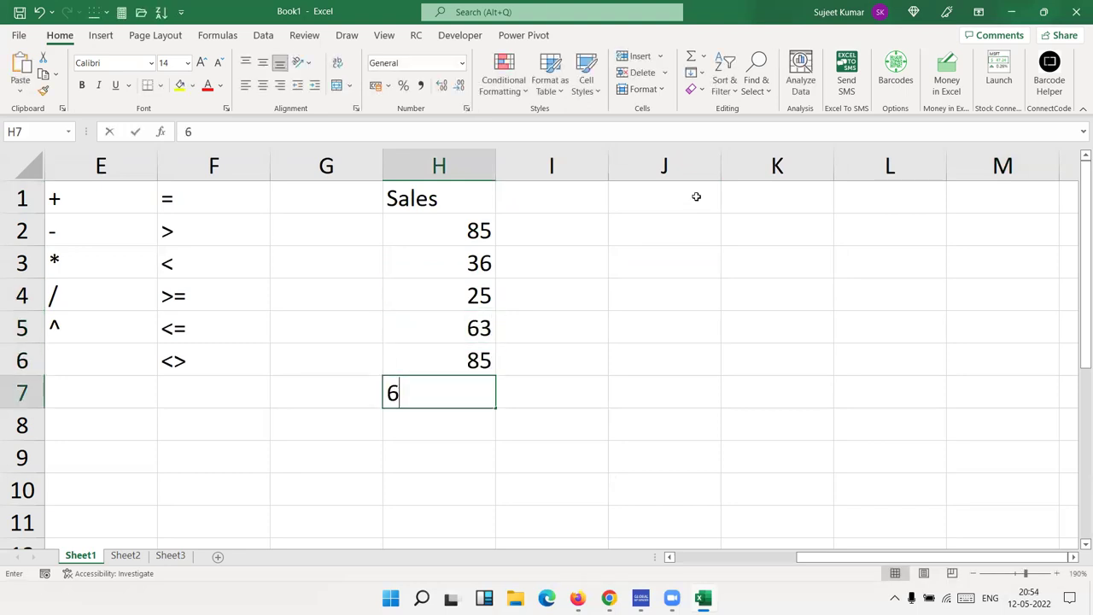
{"action": "type", "text": "3"}
{"action": "key", "text": "Return"}
{"action": "type", "text": "52"}
{"action": "key", "text": "Return"}
Select the sales values H2:H8.
{"action": "key", "text": "Up"}
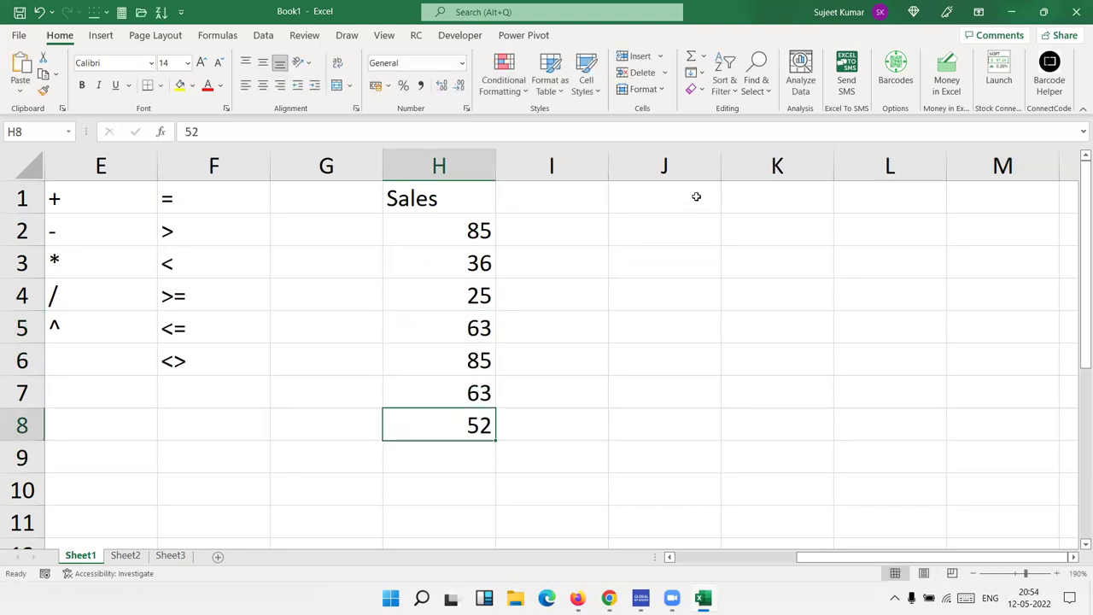
{"action": "key", "text": "ctrl+Up"}
{"action": "key", "text": "ctrl+Down"}
{"action": "key", "text": "ctrl+shift+Up"}
{"action": "key", "text": "shift+Down"}
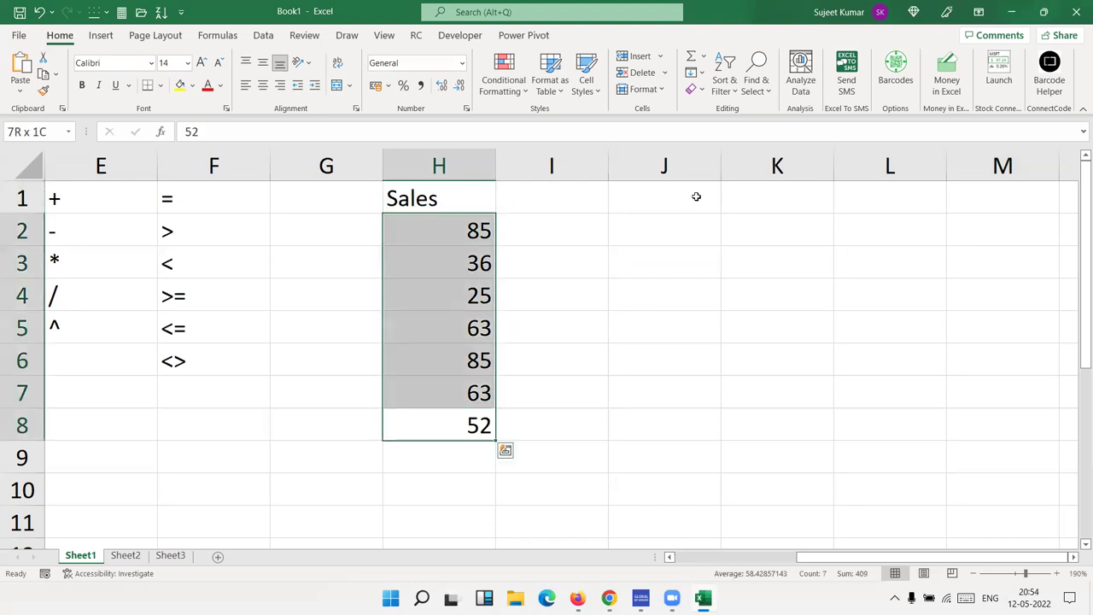
{"action": "key", "text": "Up"}
{"action": "key", "text": "ctrl+Up"}
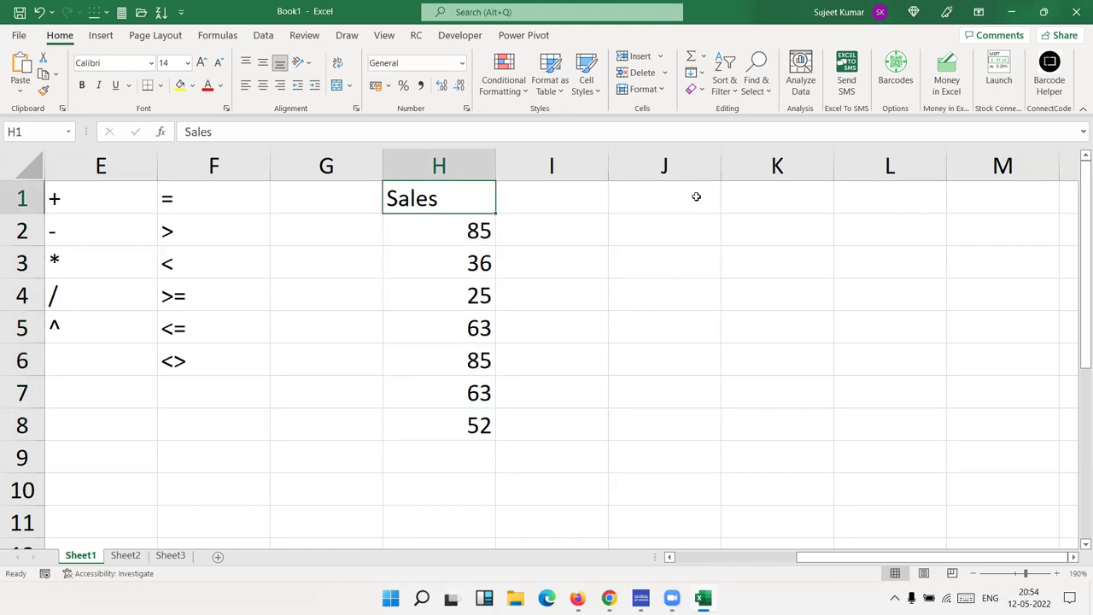
{"action": "key", "text": "Down"}
{"action": "key", "text": "ctrl+shift+Down"}
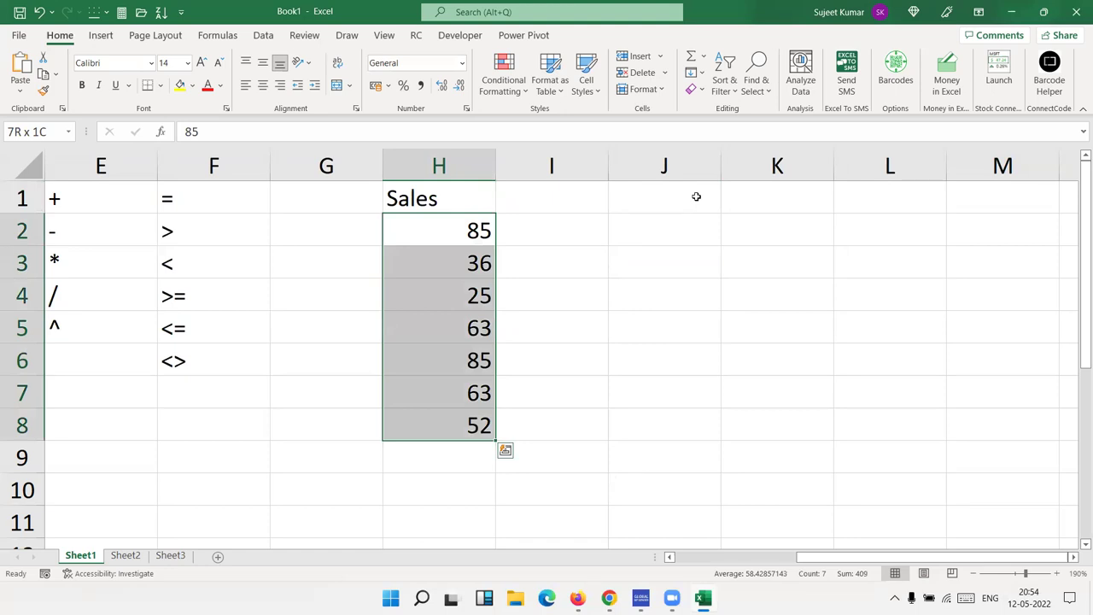
Begin a comparison formula in I2 that references H2.
{"action": "key", "text": "Right"}
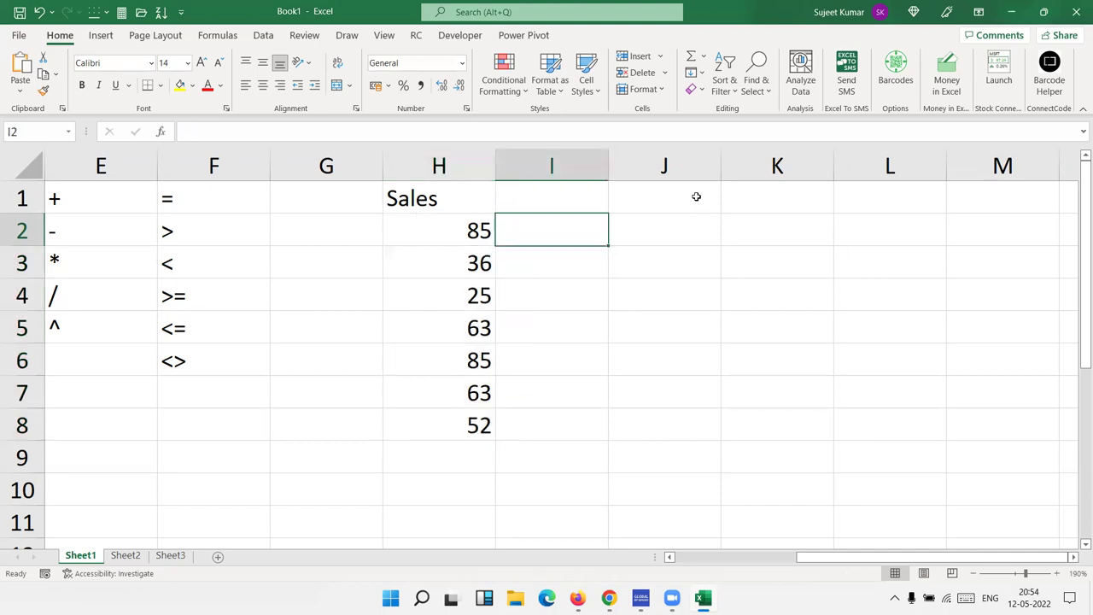
{"action": "type", "text": "="}
{"action": "key", "text": "Left"}
Complete =H2>50 in I2 and fill it down through I8.
{"action": "type", "text": ">50"}
{"action": "key", "text": "Return"}
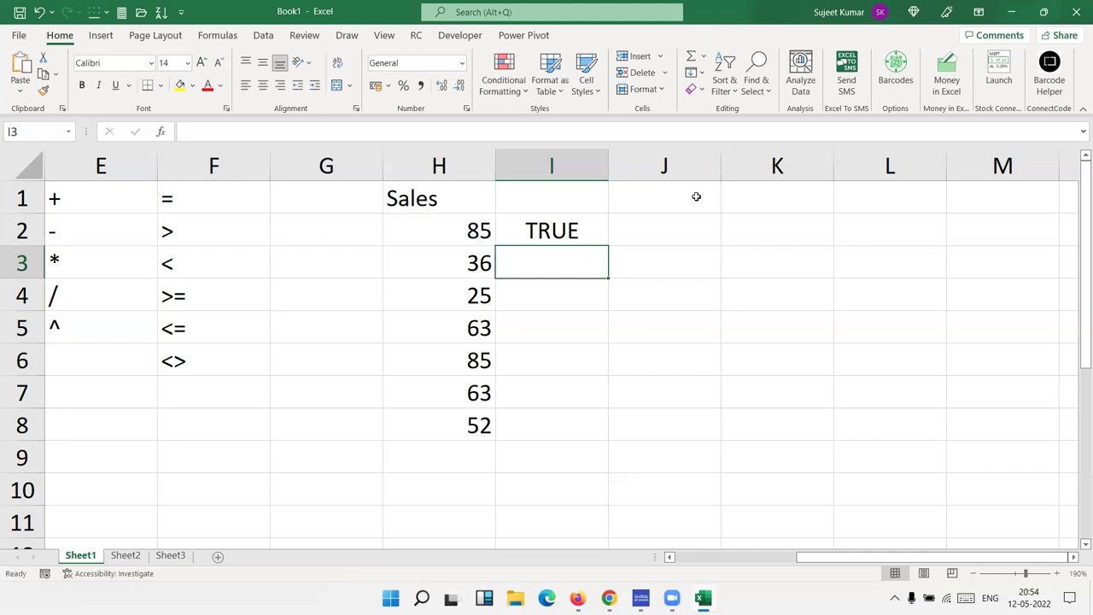
{"action": "key", "text": "Left"}
{"action": "key", "text": "Right"}
{"action": "key", "text": "ctrl+shift+Up"}
{"action": "key", "text": "ctrl+d"}
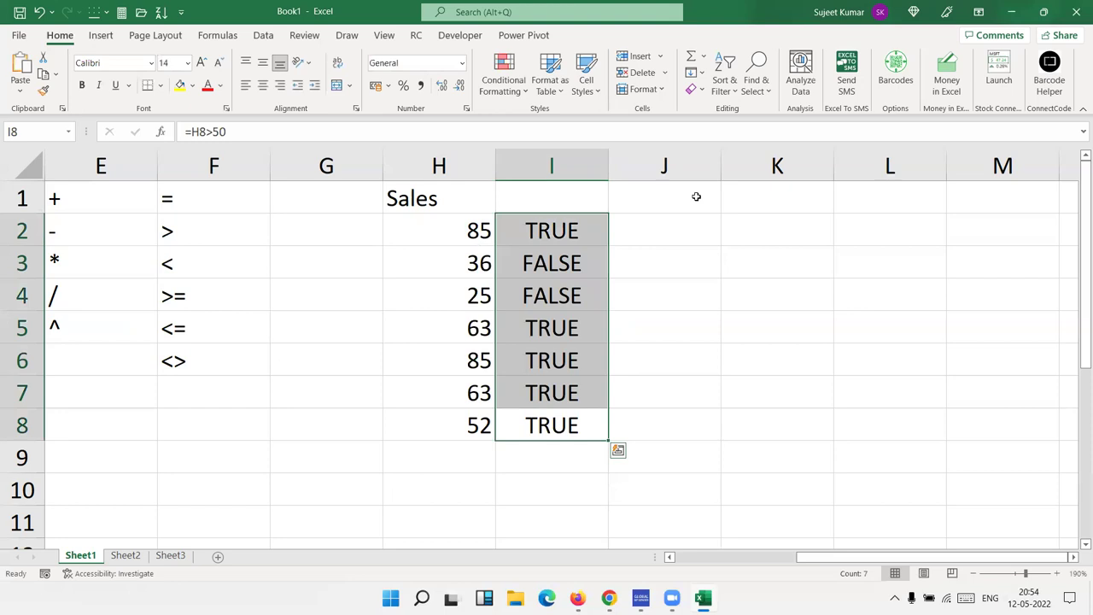
Revisit the F1:F6 operator list and inspect the =H2>50 formula in I2.
{"action": "key", "text": "Up"}
{"action": "key", "text": "Left"}
{"action": "key", "text": "Left"}
{"action": "key", "text": "Left"}
{"action": "key", "text": "Up"}
{"action": "key", "text": "ctrl+shift+Up"}
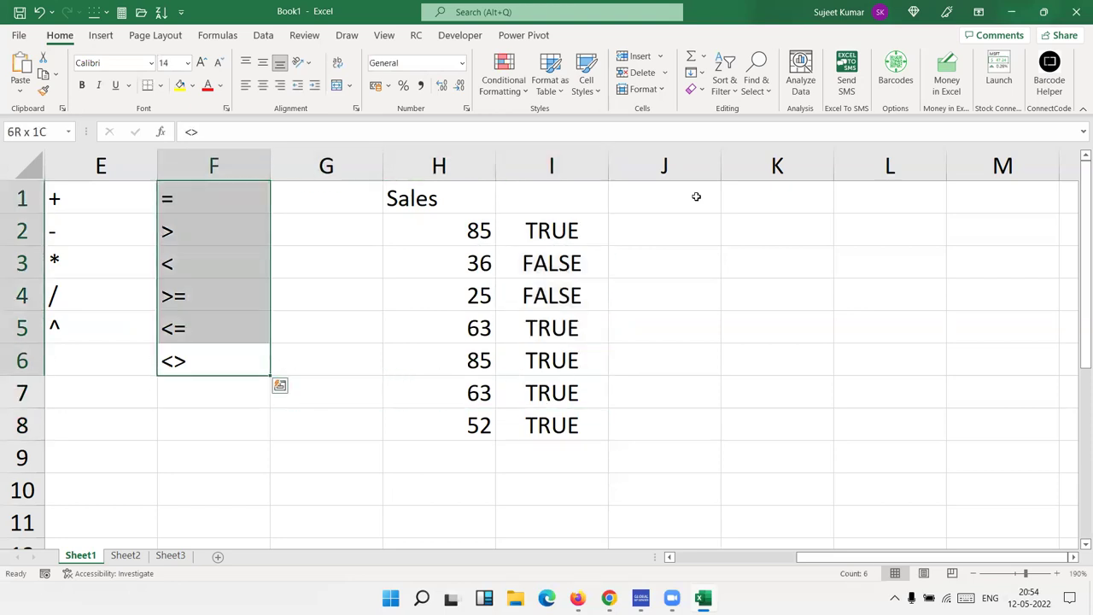
{"action": "key", "text": "Right"}
{"action": "key", "text": "Right"}
{"action": "key", "text": "Right"}
{"action": "key", "text": "Up"}
{"action": "key", "text": "Up"}
{"action": "key", "text": "Up"}
{"action": "key", "text": "F2"}
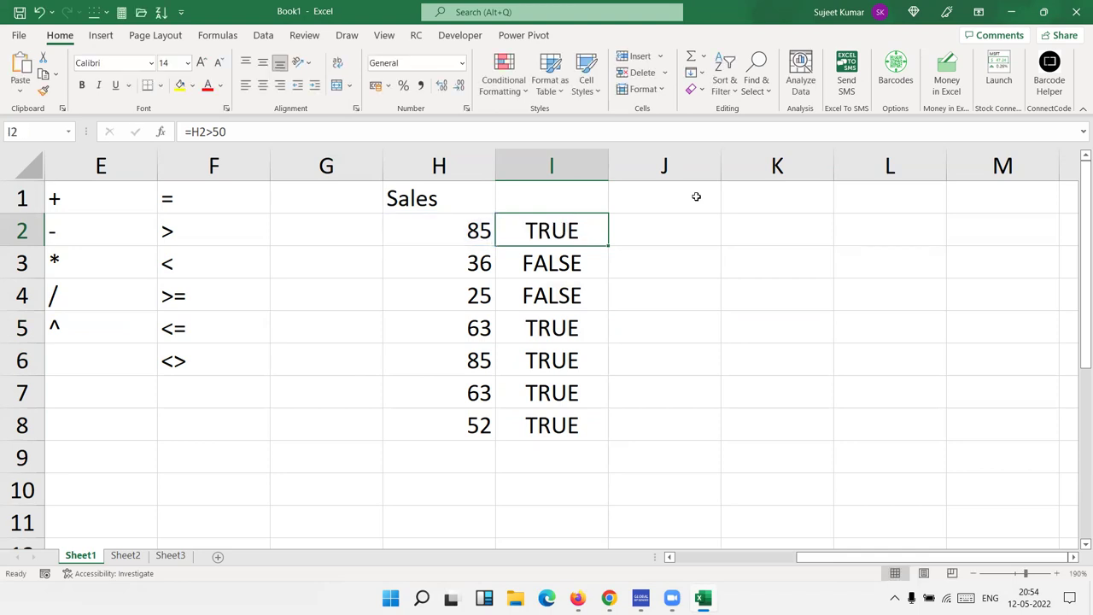
{"action": "key", "text": "Right"}
Enter =IF(H2>50,"OK","Pending") in J2, fixing the 'Pending' typo along the way.
{"action": "type", "text": "=if"}
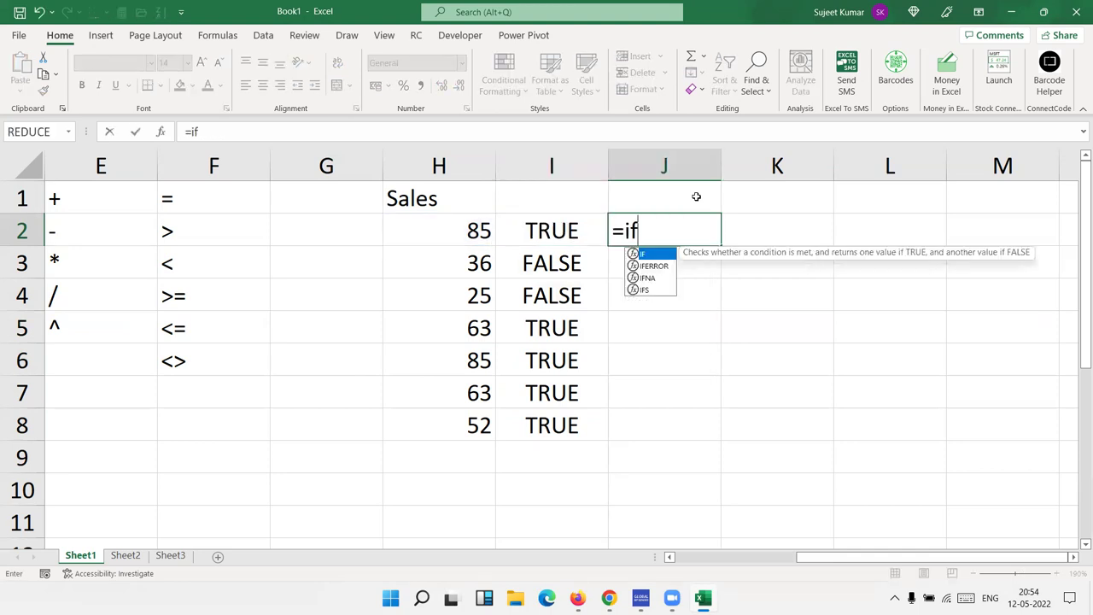
{"action": "key", "text": "Tab"}
{"action": "key", "text": "Left"}
{"action": "key", "text": "Left"}
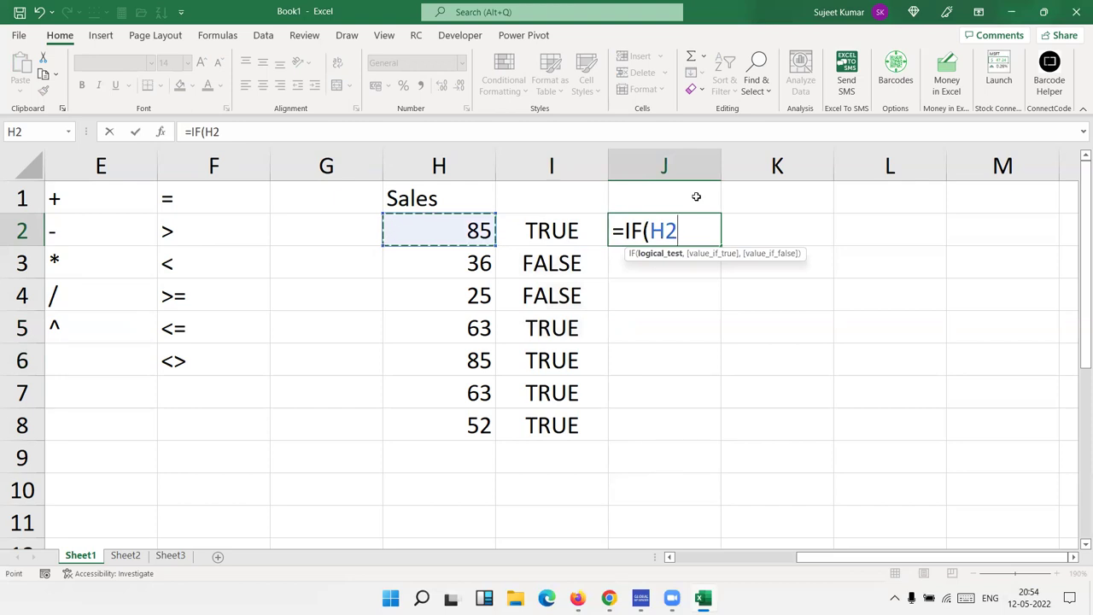
{"action": "type", "text": ">50,\"OK\",\"Pending\""}
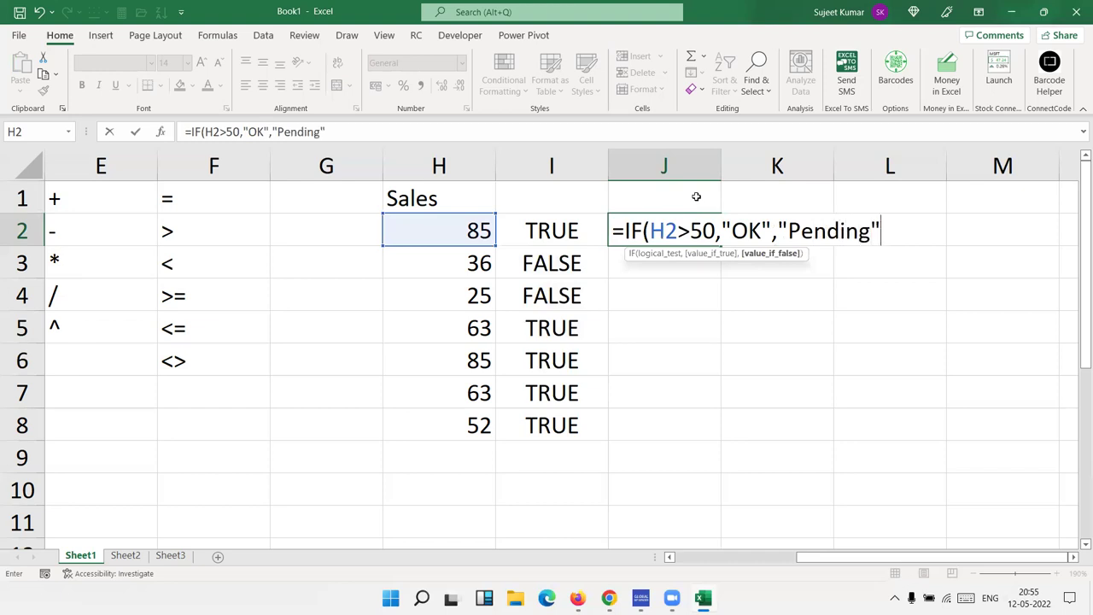
{"action": "type", "text": ")"}
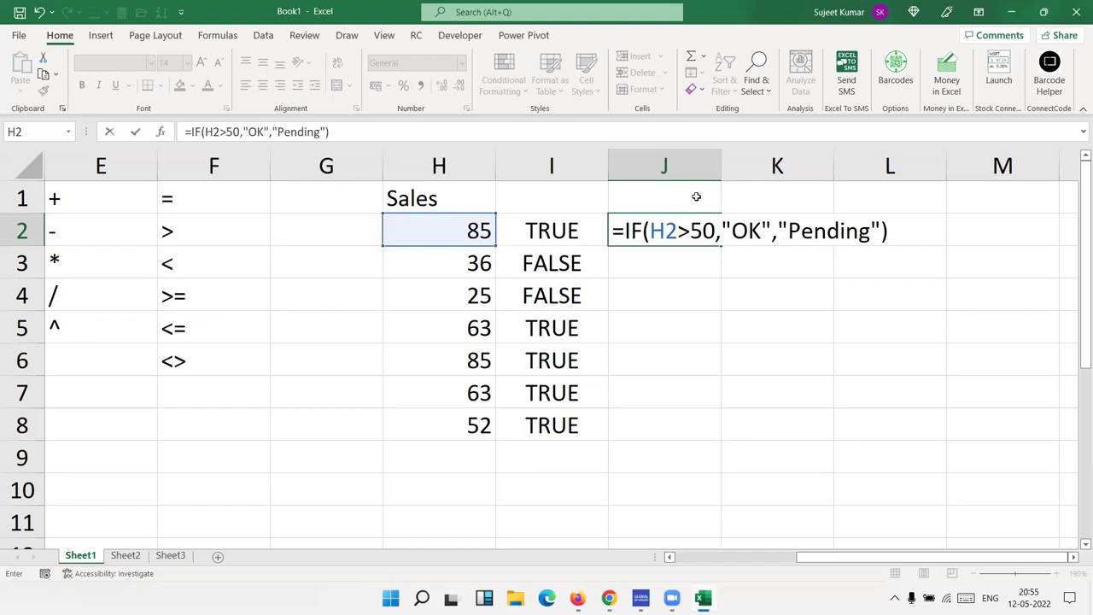
{"action": "key", "text": "Return"}
Try replacing J2's H2>50 condition with I2, then cancel and leave the formula unchanged.
{"action": "key", "text": "Up"}
{"action": "key", "text": "Left"}
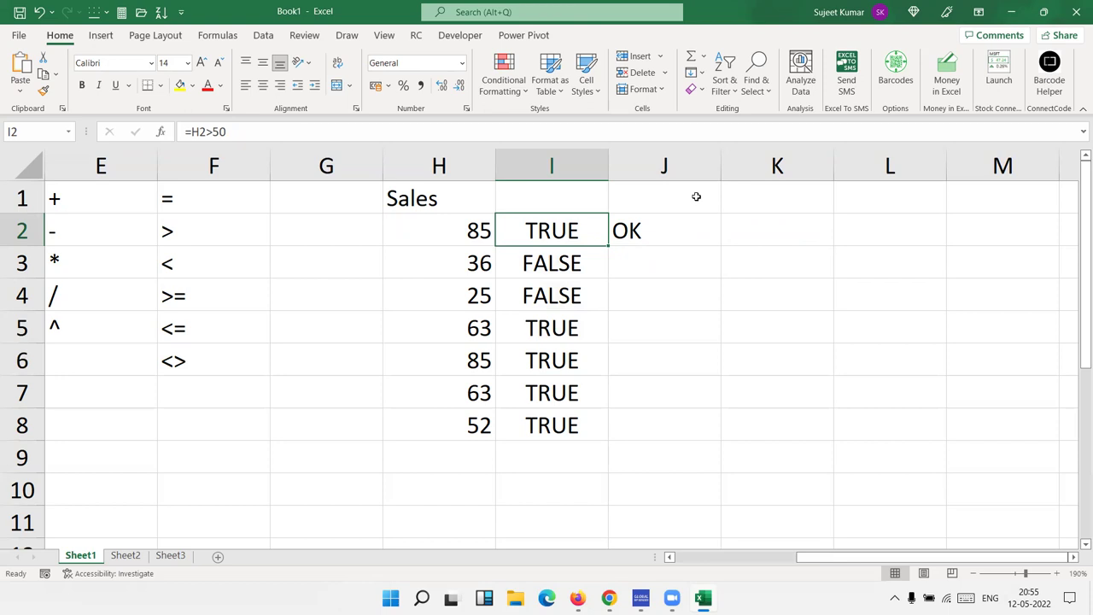
{"action": "key", "text": "Right"}
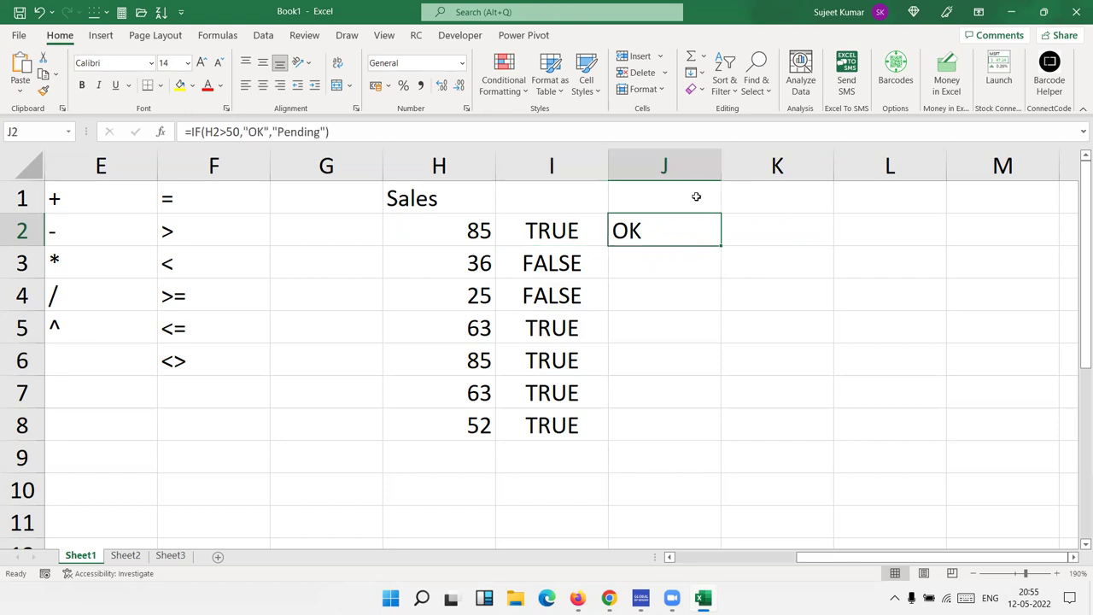
{"action": "key", "text": "F2"}
{"action": "key", "text": "Left"}
{"action": "key", "text": "Left"}
{"action": "key", "text": "Left"}
{"action": "key", "text": "Left"}
{"action": "key", "text": "Left"}
{"action": "key", "text": "Left"}
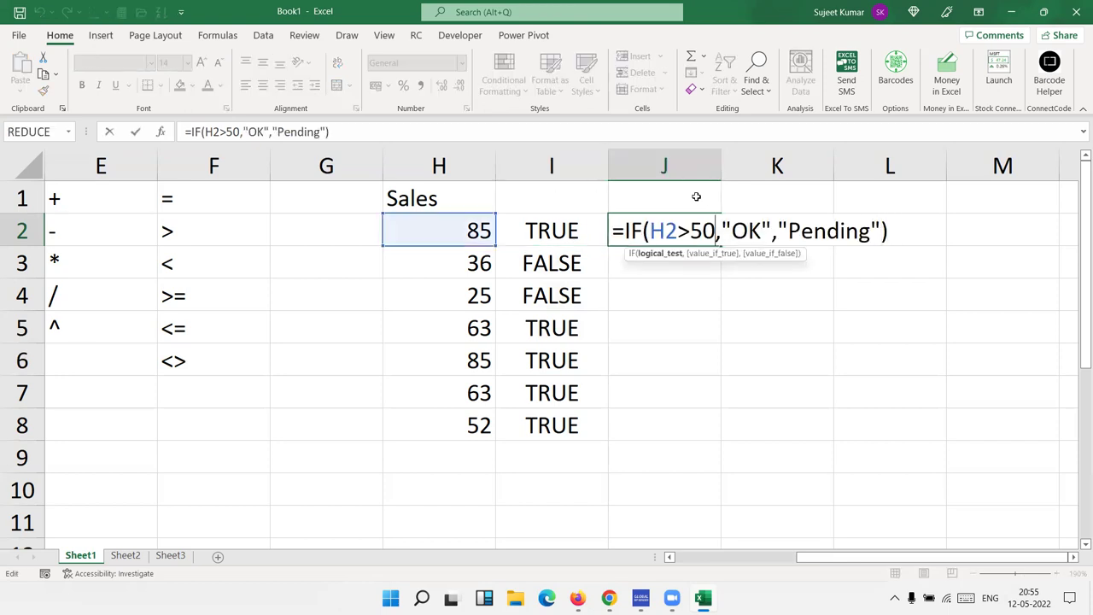
{"action": "key", "text": "shift+Left"}
{"action": "key", "text": "shift+Left"}
{"action": "key", "text": "shift+Left"}
{"action": "key", "text": "shift+Left"}
{"action": "key", "text": "shift+Left"}
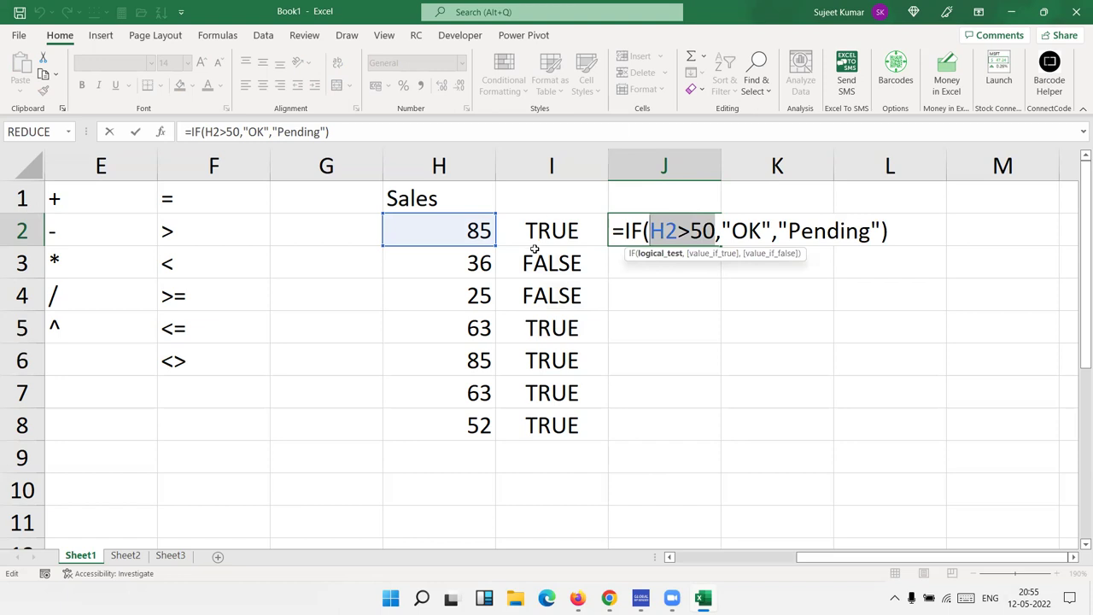
{"action": "key", "text": "BackSpace"}
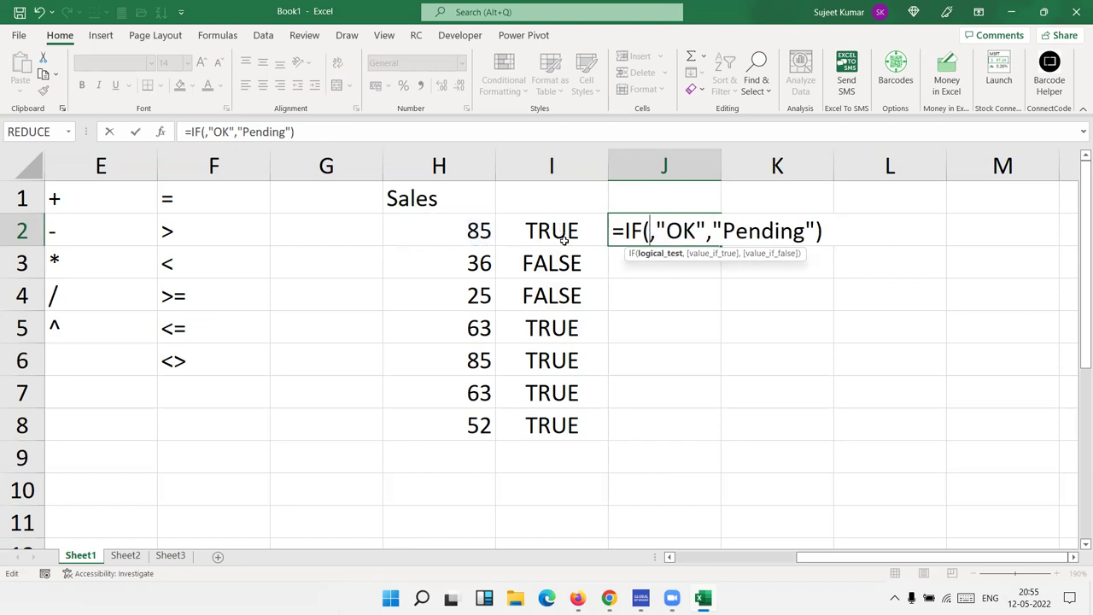
{"action": "left_click", "coordinate": [580, 222]}
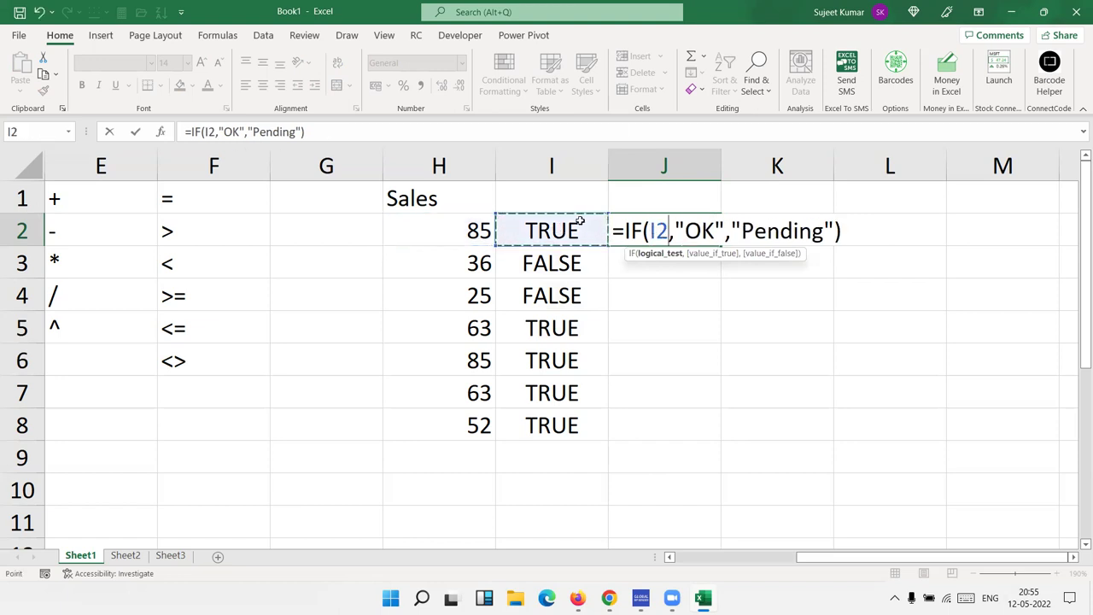
{"action": "key", "text": "Escape"}
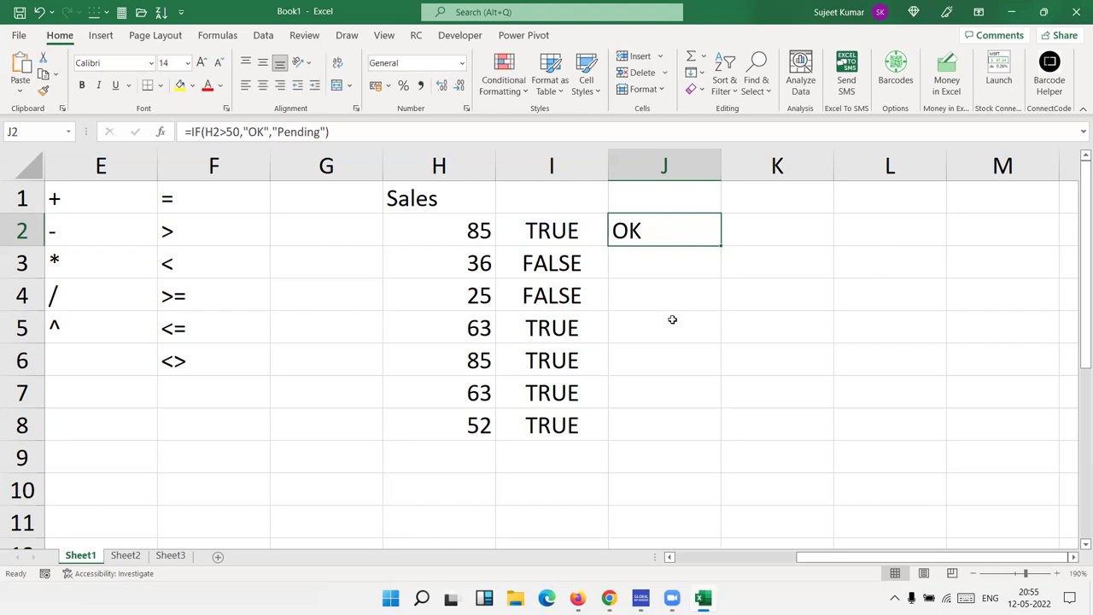
{"action": "key", "text": "Right"}
{"action": "key", "text": "Right"}
{"action": "key", "text": "Right"}
{"action": "key", "text": "Right"}
{"action": "key", "text": "Right"}
Move to K3 and try starting an entry with =, + and -, cancelling each.
{"action": "key", "text": "Left"}
{"action": "key", "text": "Left"}
{"action": "key", "text": "Left"}
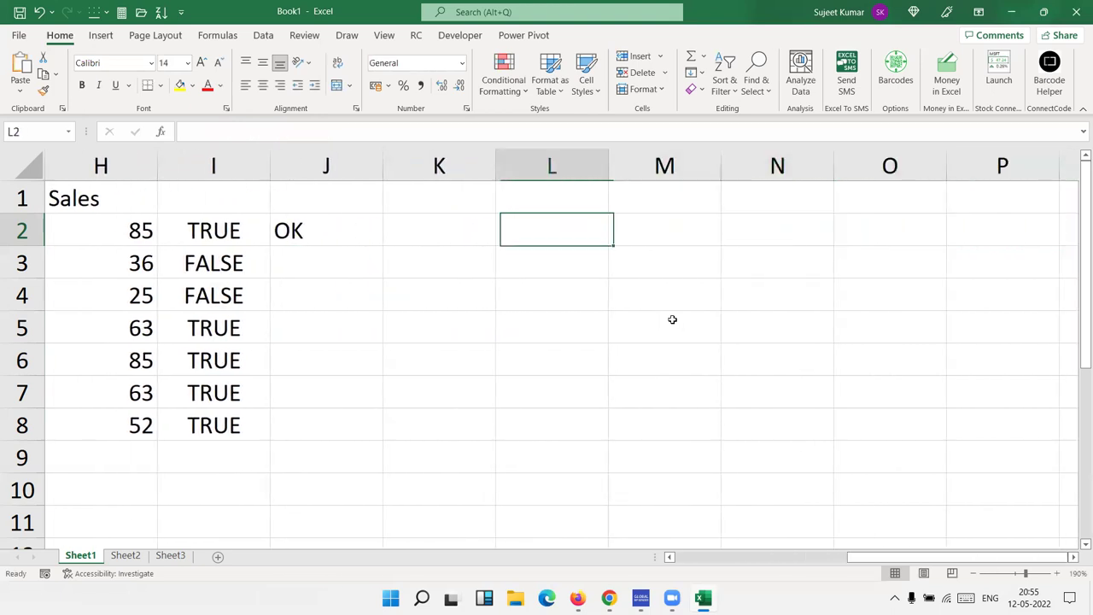
{"action": "key", "text": "Down"}
{"action": "key", "text": "Left"}
{"action": "type", "text": "="}
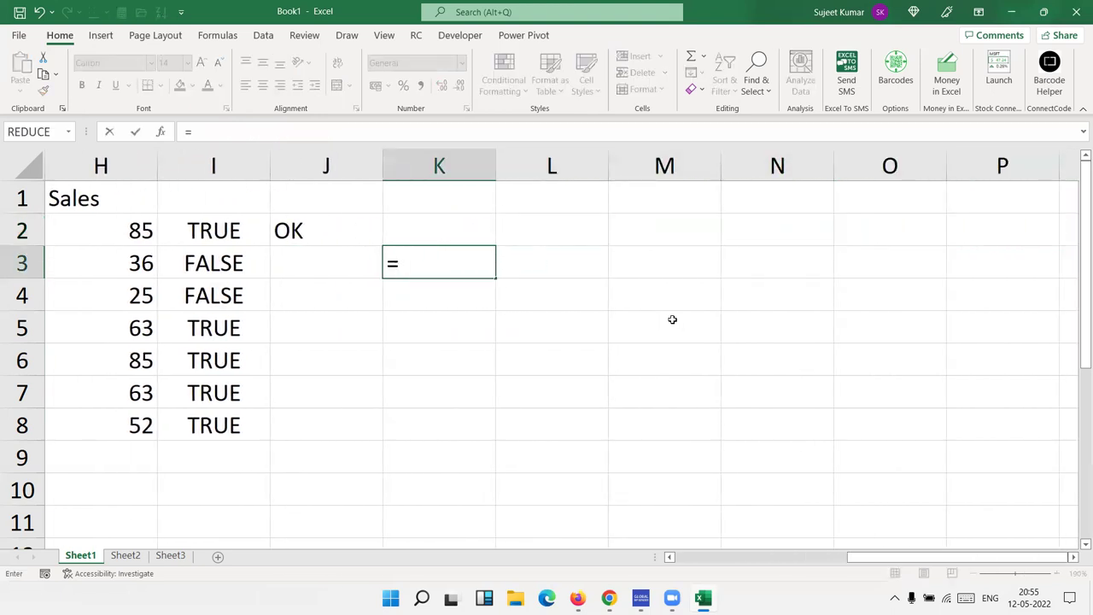
{"action": "key", "text": "Escape"}
{"action": "type", "text": "+"}
{"action": "key", "text": "Escape"}
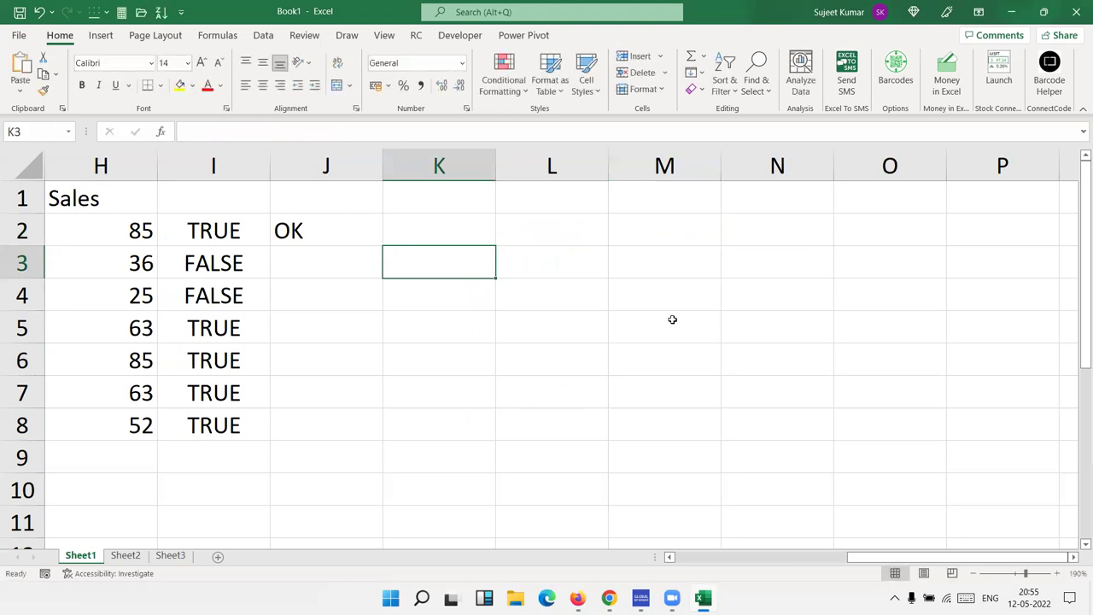
{"action": "type", "text": "-"}
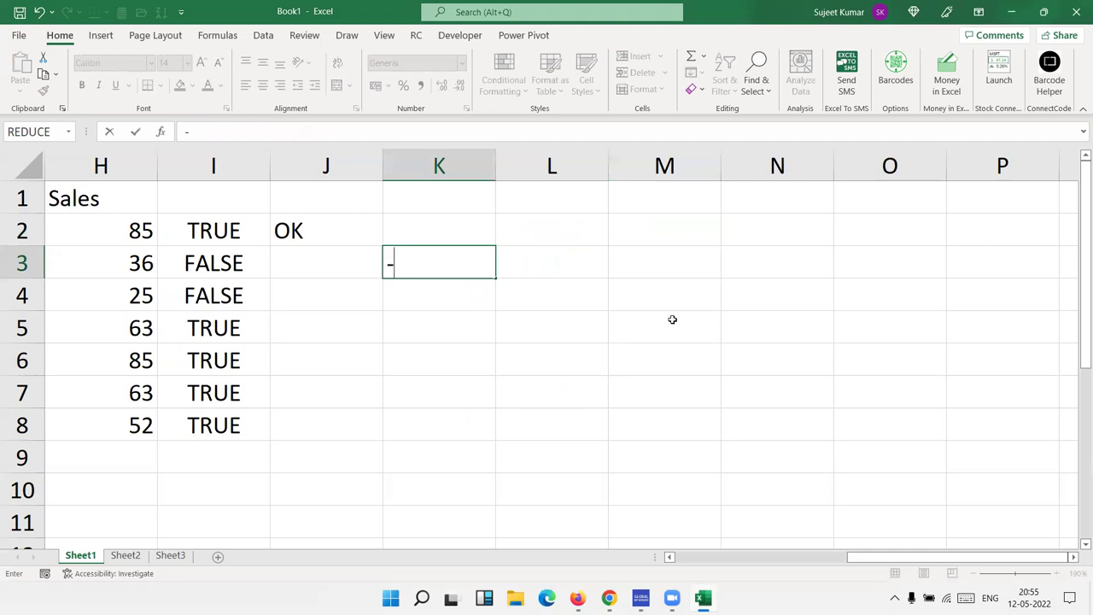
{"action": "key", "text": "BackSpace"}
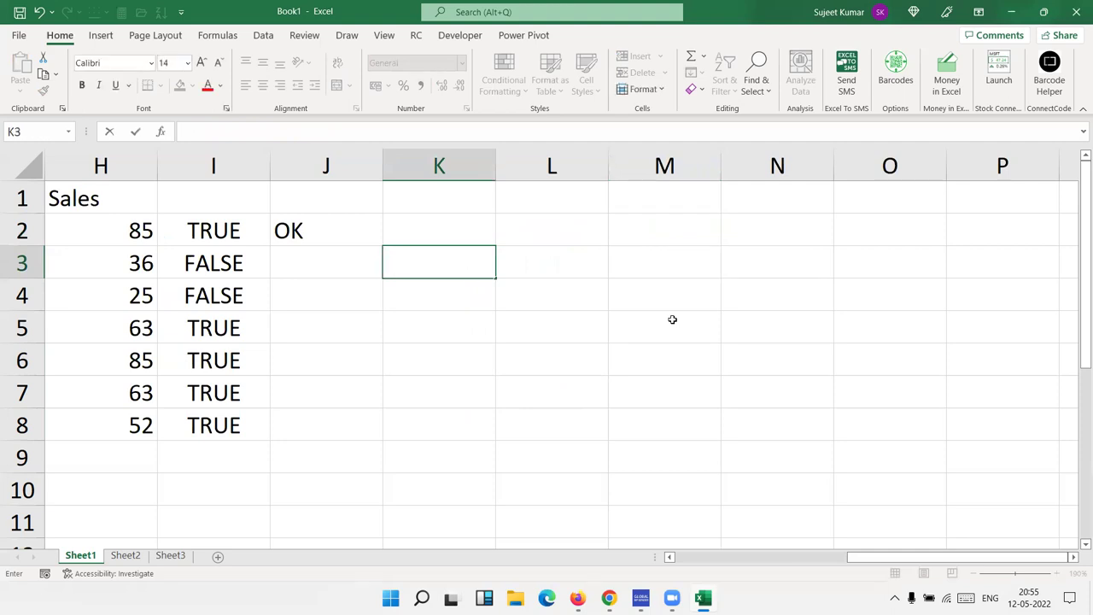
Type +if in K3, browse the function suggestions, and insert IF.
{"action": "type", "text": "+"}
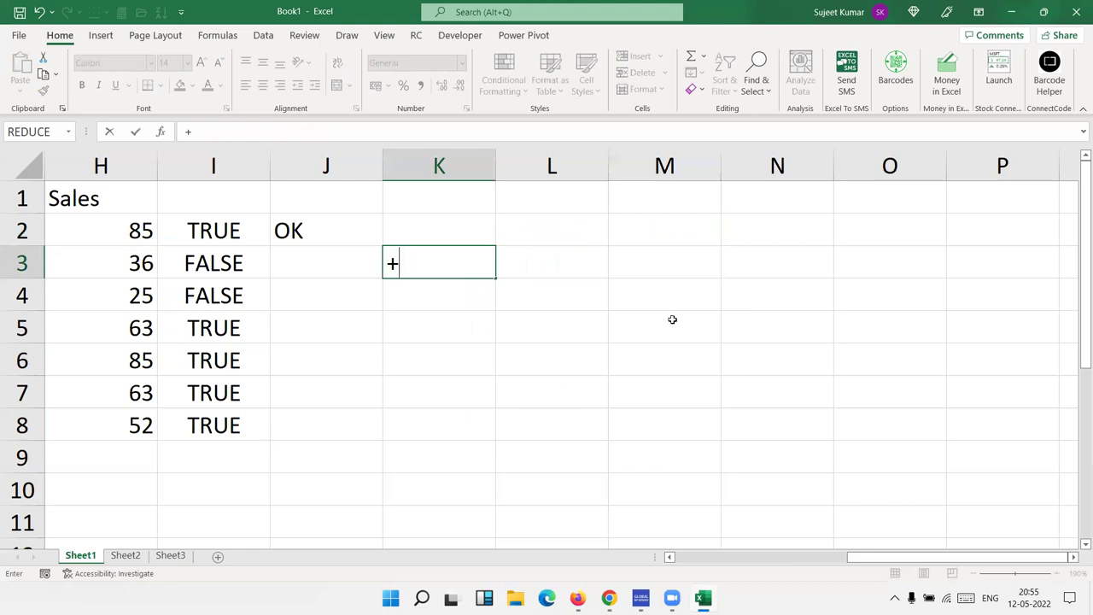
{"action": "type", "text": "i"}
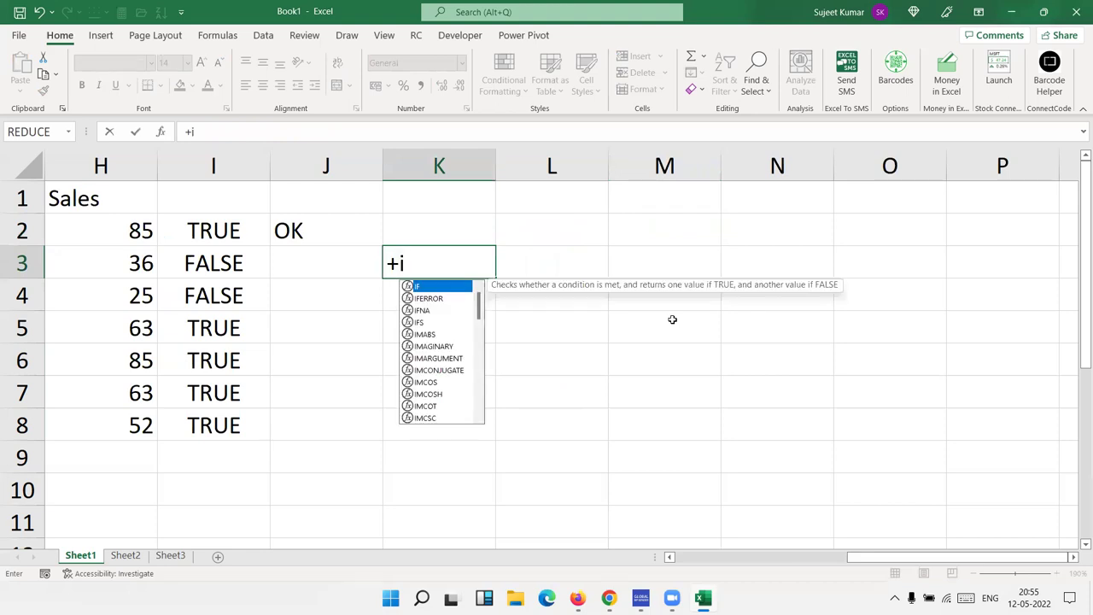
{"action": "type", "text": "f"}
{"action": "key", "text": "BackSpace"}
{"action": "key", "text": "Down"}
{"action": "key", "text": "Down"}
{"action": "key", "text": "Down"}
{"action": "key", "text": "Down"}
{"action": "key", "text": "Down"}
{"action": "key", "text": "Down"}
{"action": "key", "text": "Down"}
{"action": "key", "text": "Down"}
{"action": "key", "text": "Down"}
{"action": "key", "text": "Down"}
{"action": "key", "text": "Up"}
{"action": "key", "text": "Up"}
{"action": "key", "text": "Up"}
{"action": "key", "text": "Up"}
{"action": "key", "text": "Up"}
{"action": "key", "text": "Up"}
{"action": "key", "text": "Up"}
{"action": "key", "text": "Up"}
{"action": "key", "text": "Up"}
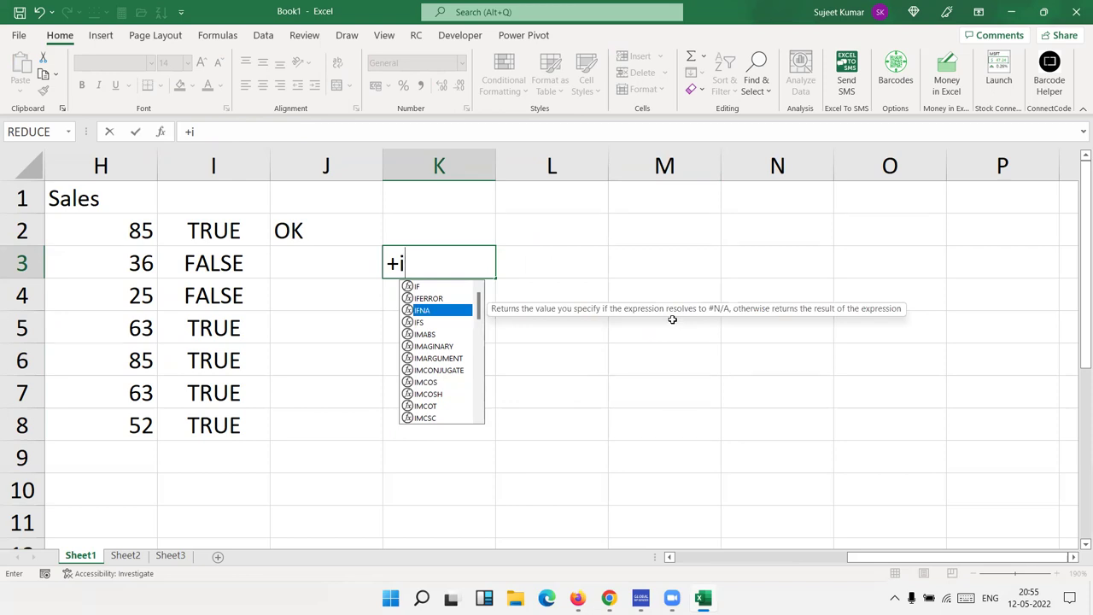
{"action": "key", "text": "Up"}
{"action": "key", "text": "Up"}
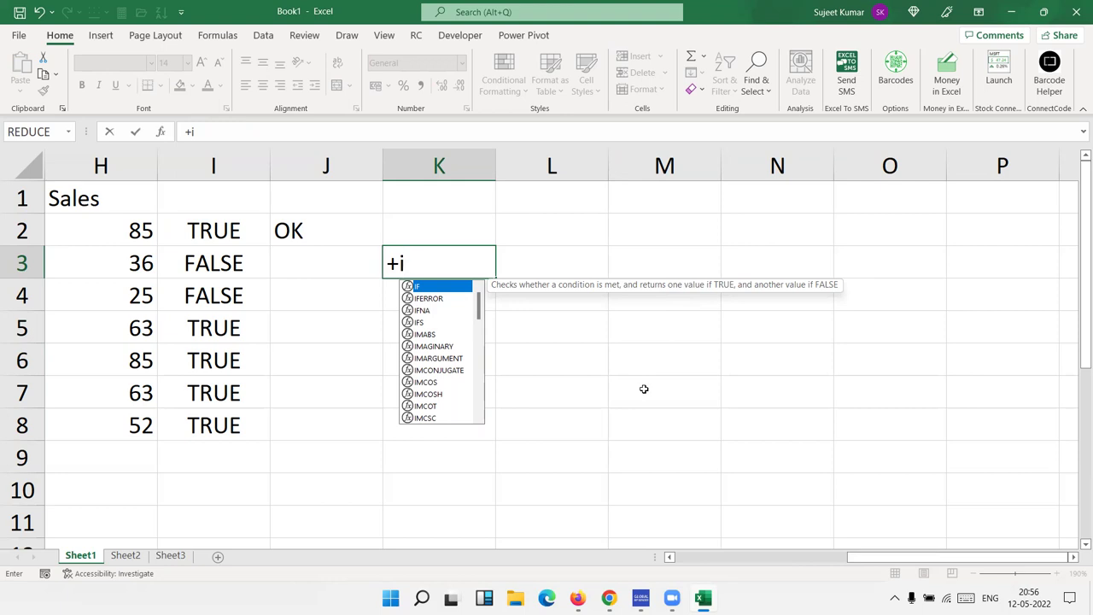
{"action": "key", "text": "Tab"}
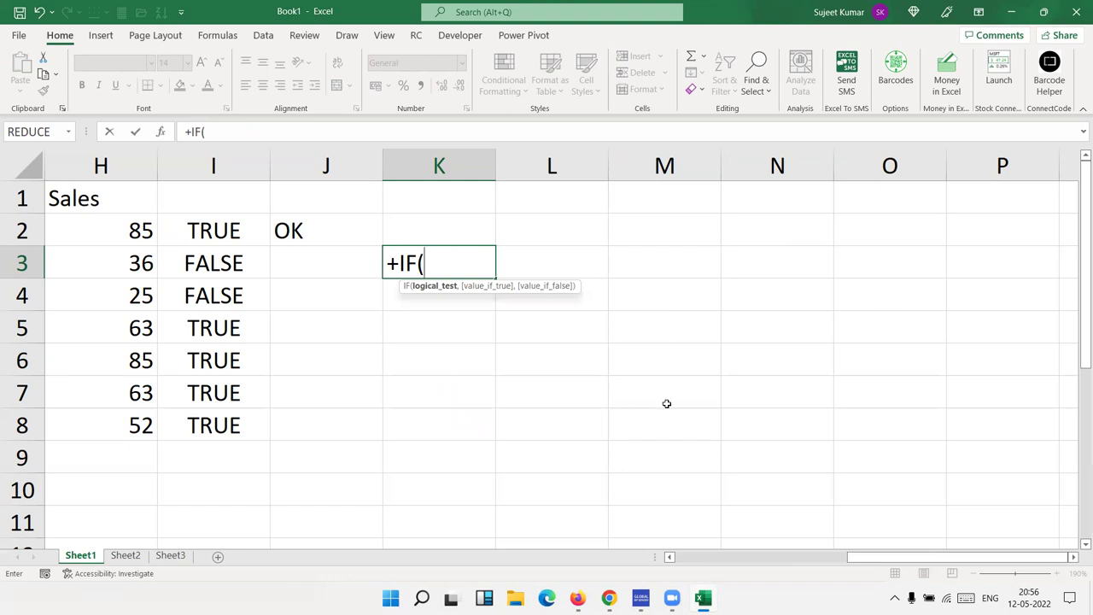
Complete K3 as +IF(H3>50,"OK","Pending"), which returns Pending for Sales 36.
{"action": "left_click", "coordinate": [436, 286]}
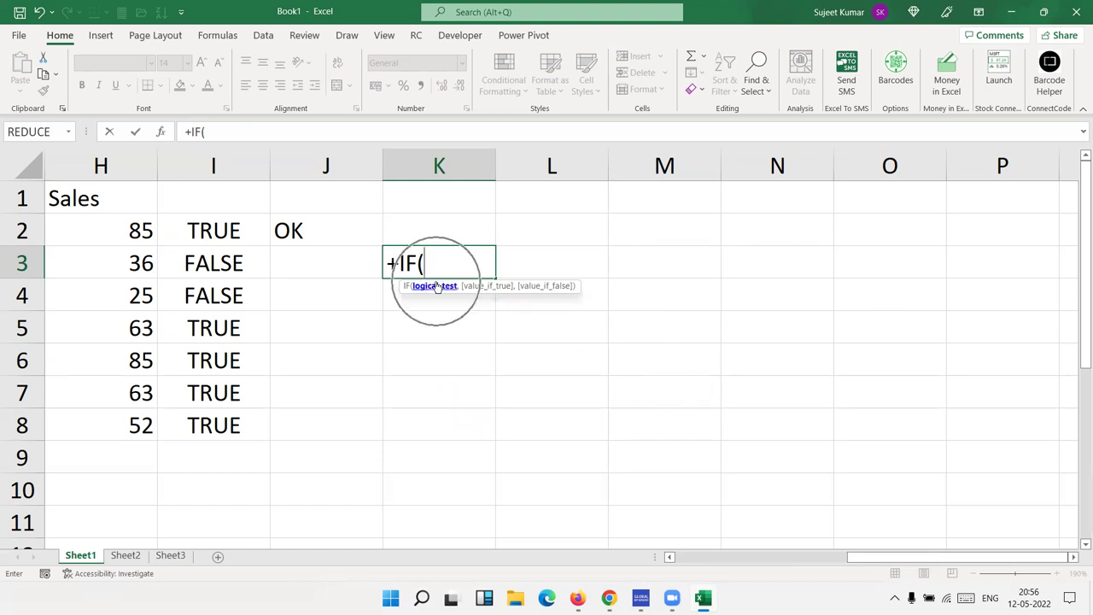
{"action": "left_click", "coordinate": [471, 291]}
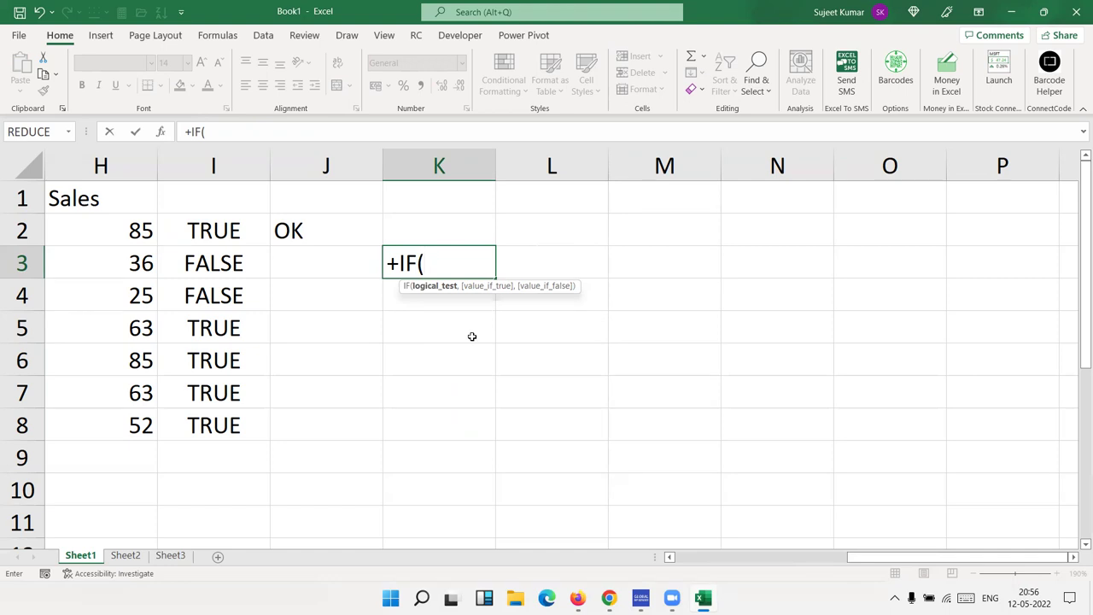
{"action": "left_click", "coordinate": [228, 265]}
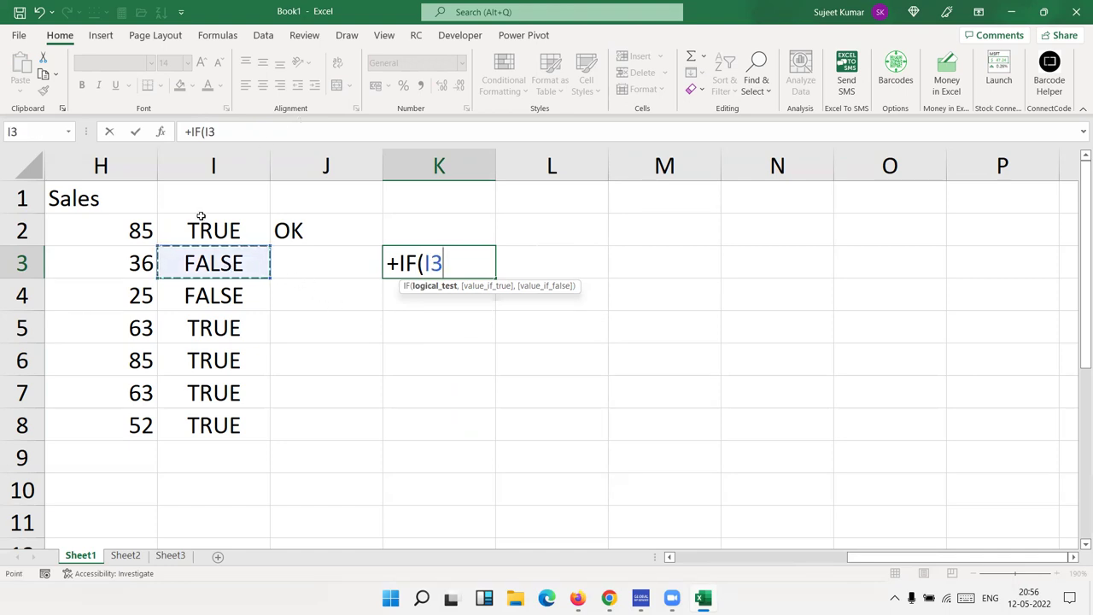
{"action": "left_click", "coordinate": [133, 265]}
{"action": "type", "text": ">"}
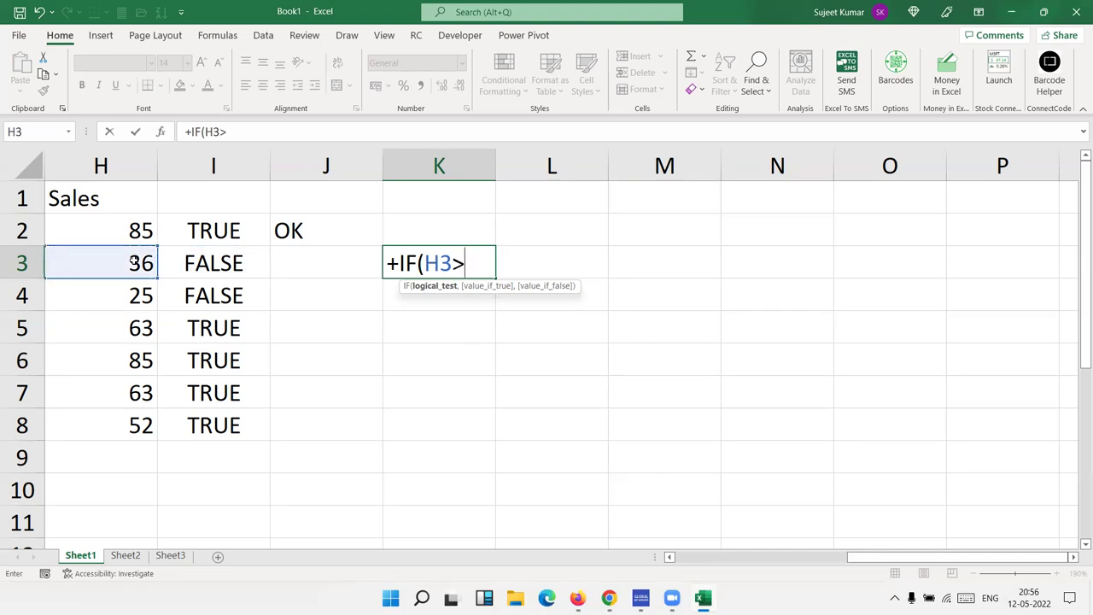
{"action": "type", "text": "50,"}
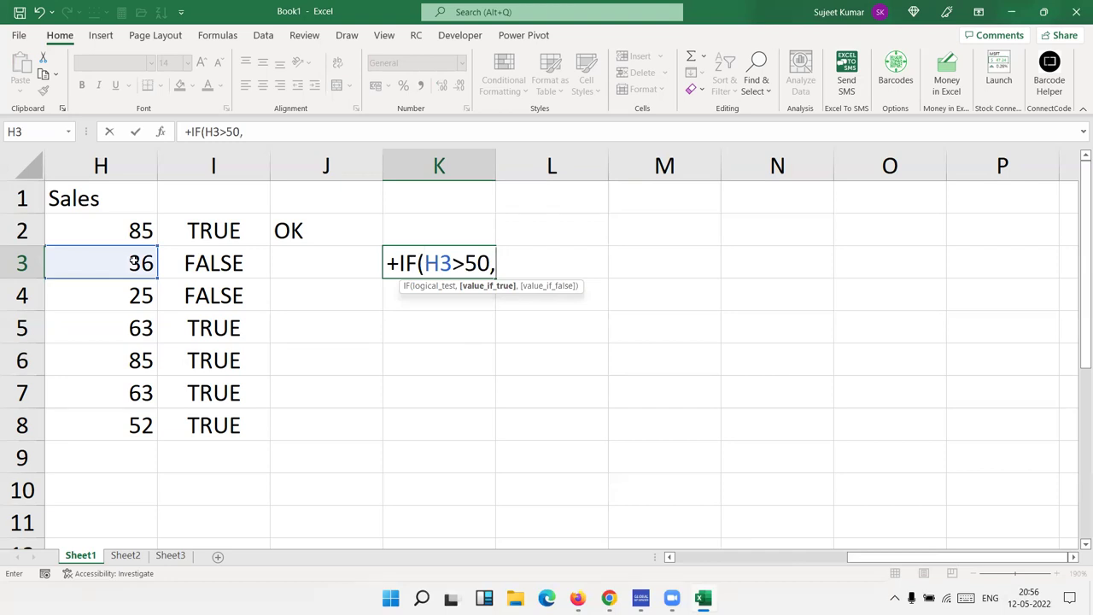
{"action": "type", "text": "\""}
{"action": "type", "text": "OK\",\"Pending\""}
{"action": "key", "text": "Return"}
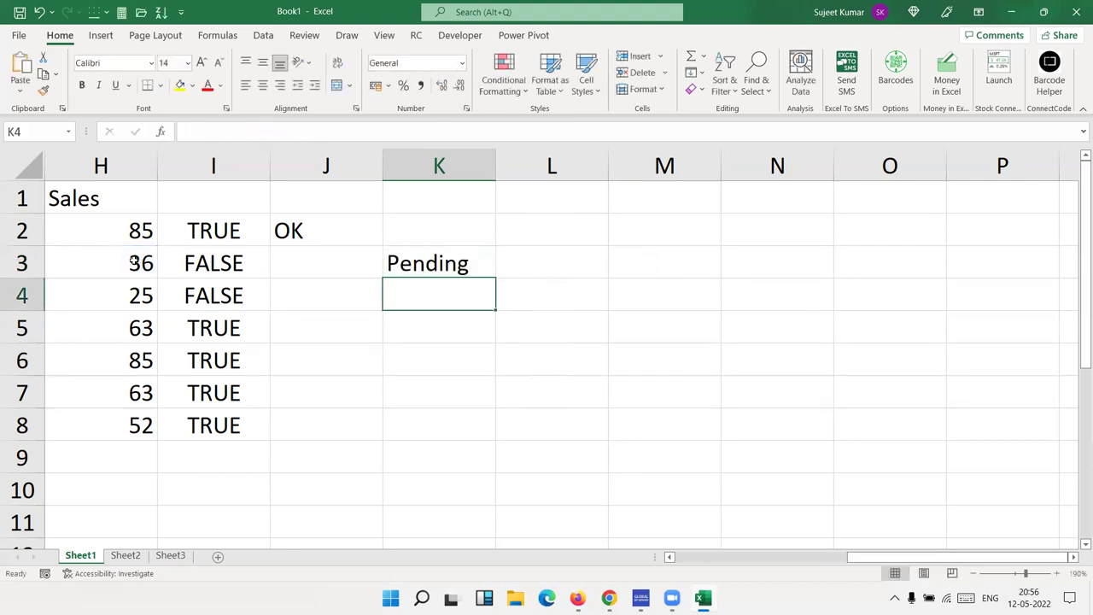
Type =if in K4 and accept the IF suggestion to get =IF(.
{"action": "type", "text": "=if"}
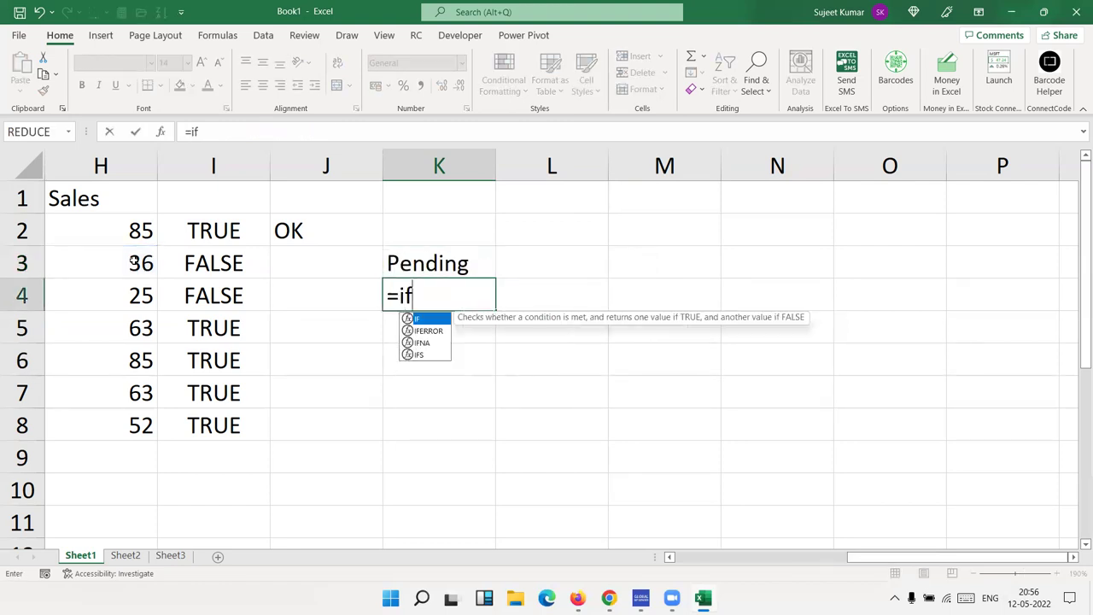
{"action": "key", "text": "Tab"}
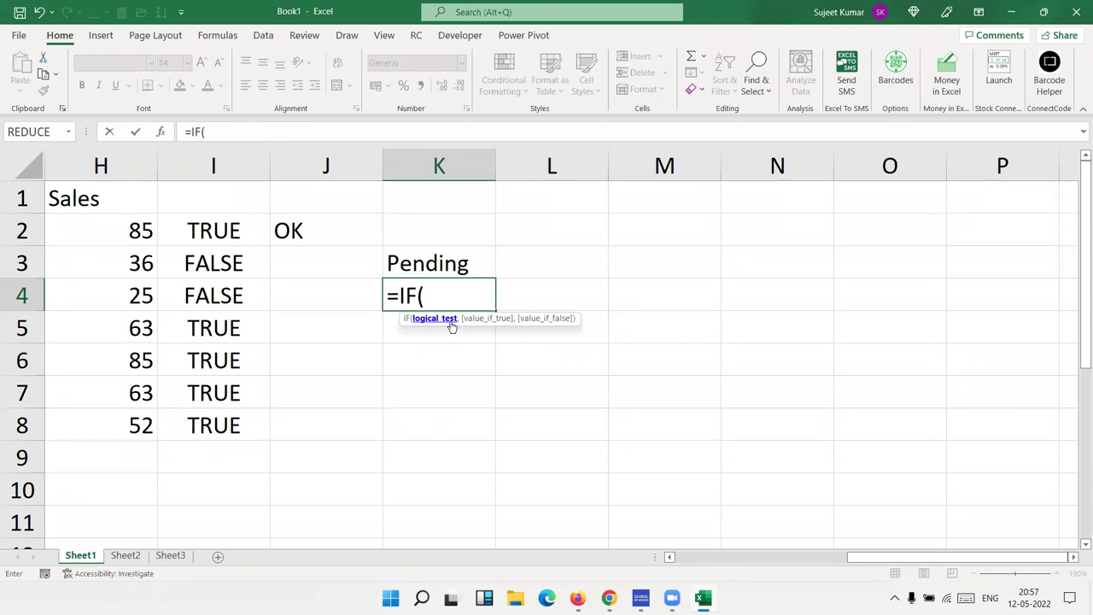
Enter =IF(I4,) in K4, using I4's FALSE result as the only argument.
{"action": "left_click", "coordinate": [450, 323]}
{"action": "key", "text": "Return"}
{"action": "left_click", "coordinate": [450, 322]}
{"action": "key", "text": "Return"}
{"action": "left_click", "coordinate": [450, 327]}
{"action": "key", "text": "Return"}
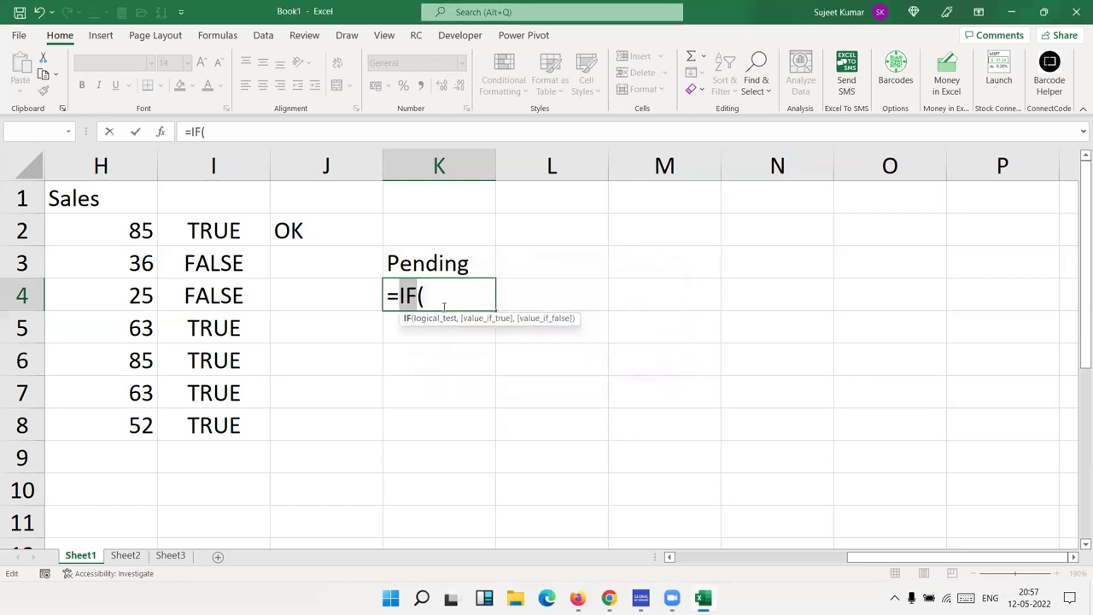
{"action": "left_click", "coordinate": [443, 305]}
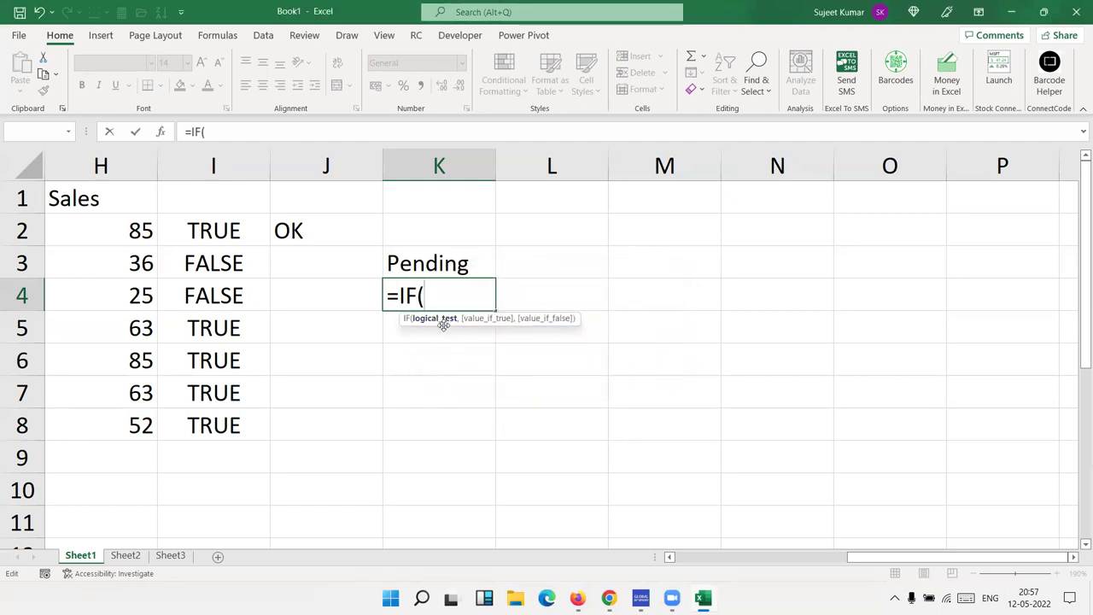
{"action": "left_click", "coordinate": [219, 305]}
{"action": "type", "text": ","}
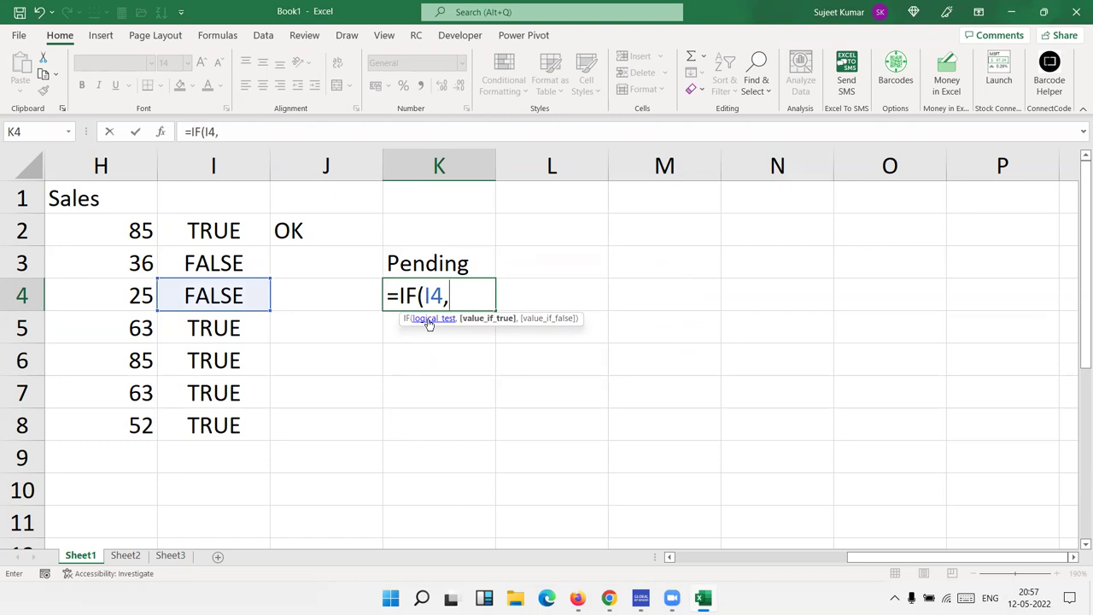
{"action": "key", "text": "Return"}
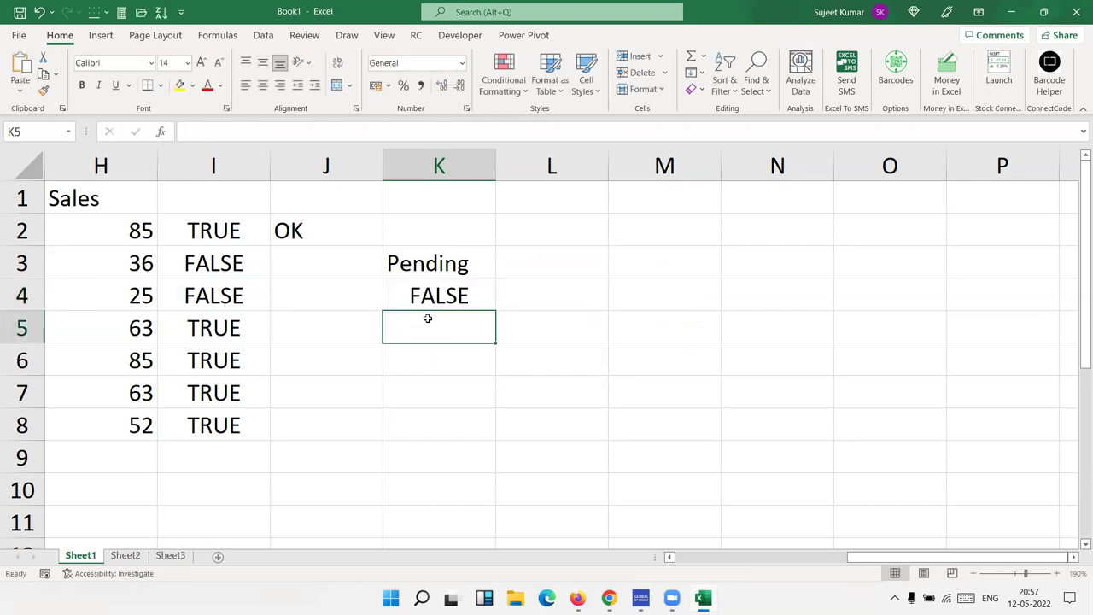
Reopen K4's =IF(I4,) formula to review it and recommit it unchanged.
{"action": "double_click", "coordinate": [457, 295]}
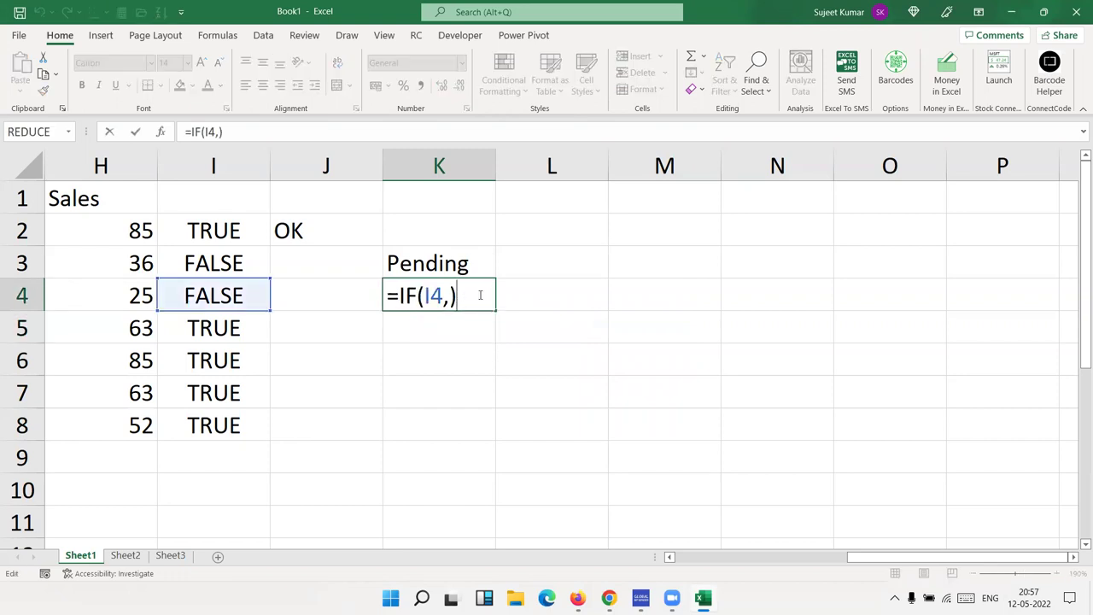
{"action": "key", "text": "Escape"}
{"action": "double_click", "coordinate": [445, 293]}
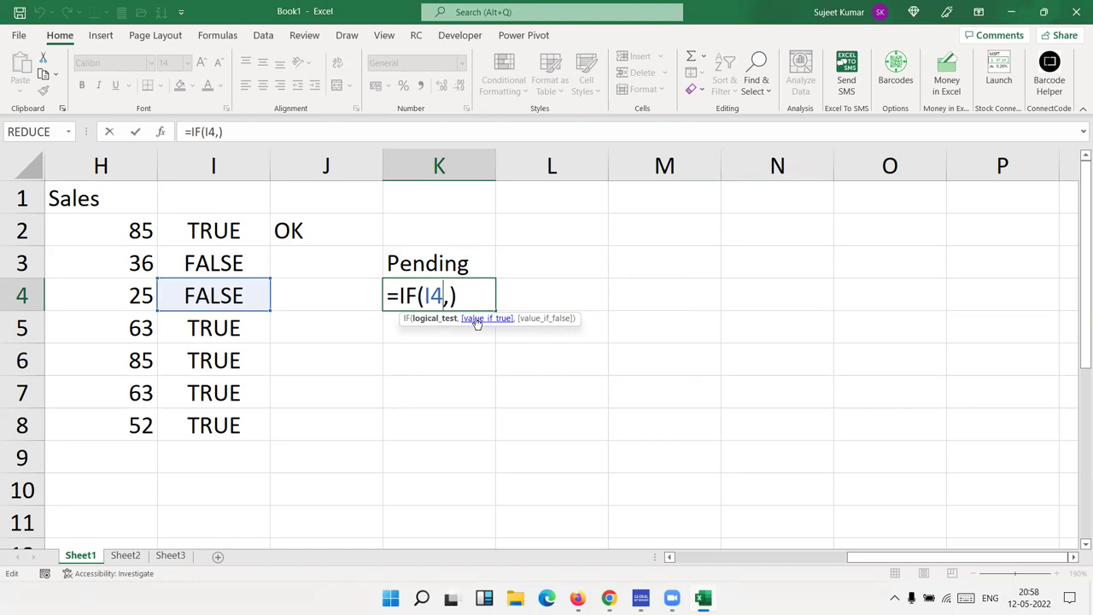
{"action": "key", "text": "ctrl+Return"}
{"action": "key", "text": "Right"}
{"action": "key", "text": "Right"}
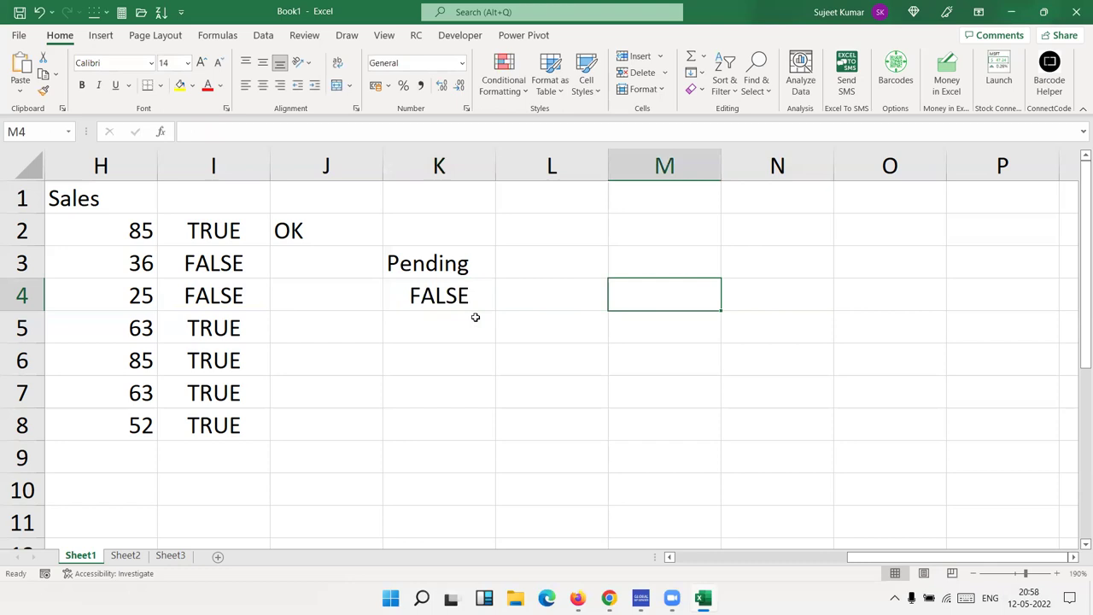
{"action": "type", "text": "=vl"}
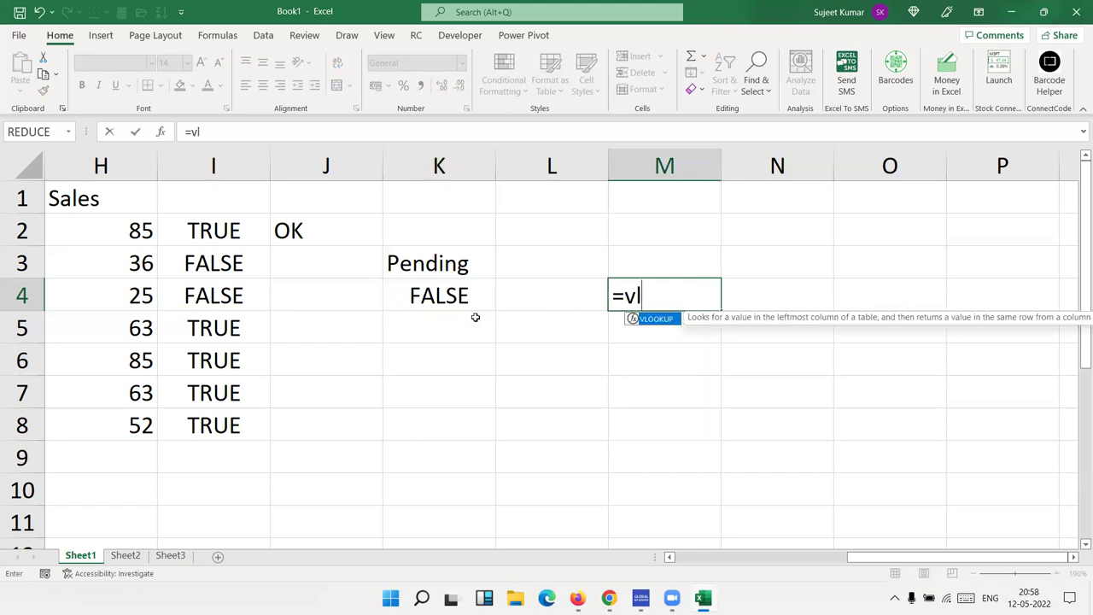
{"action": "key", "text": "Tab"}
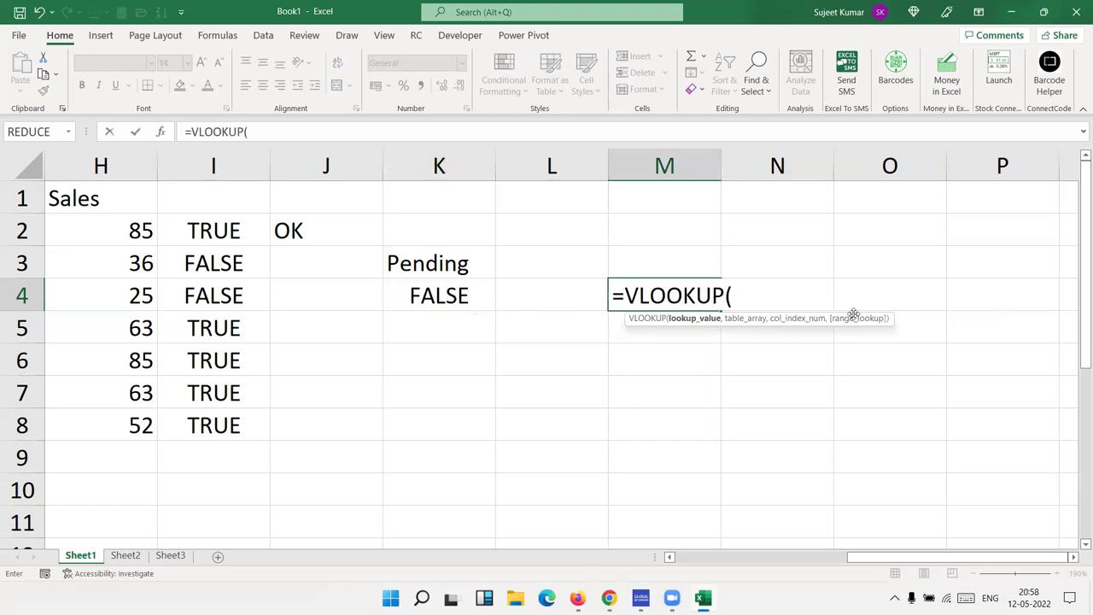
{"action": "key", "text": "Escape"}
{"action": "type", "text": "="}
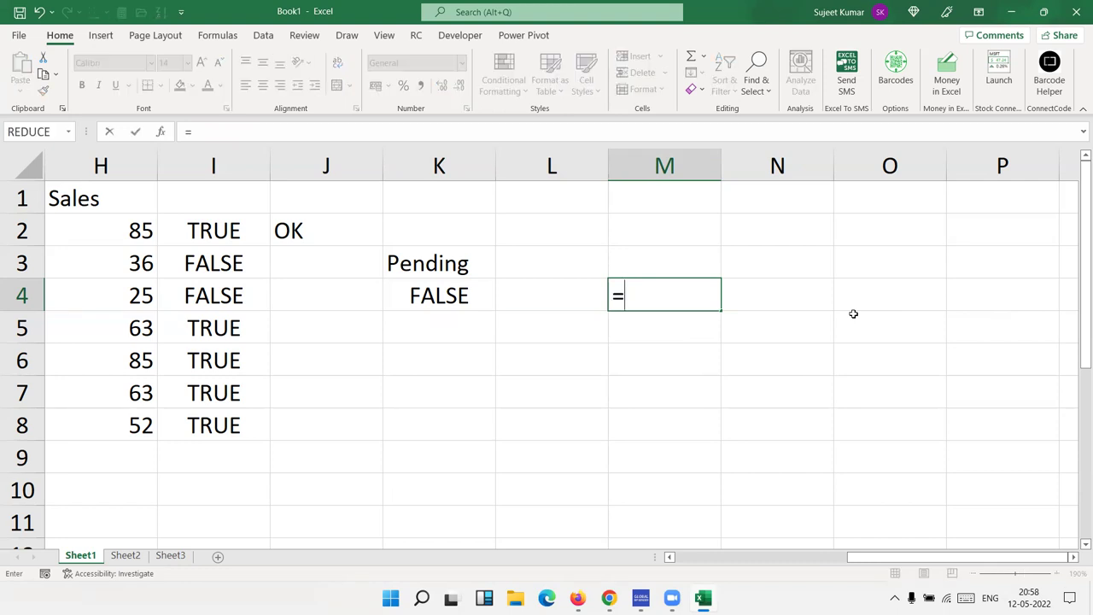
{"action": "type", "text": "sub"}
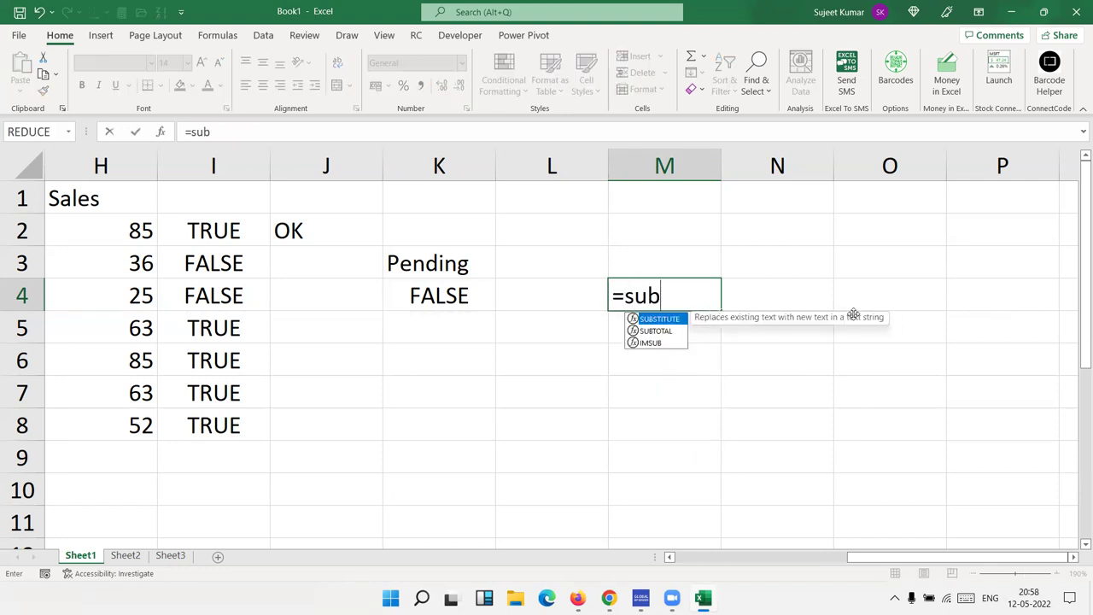
{"action": "key", "text": "Tab"}
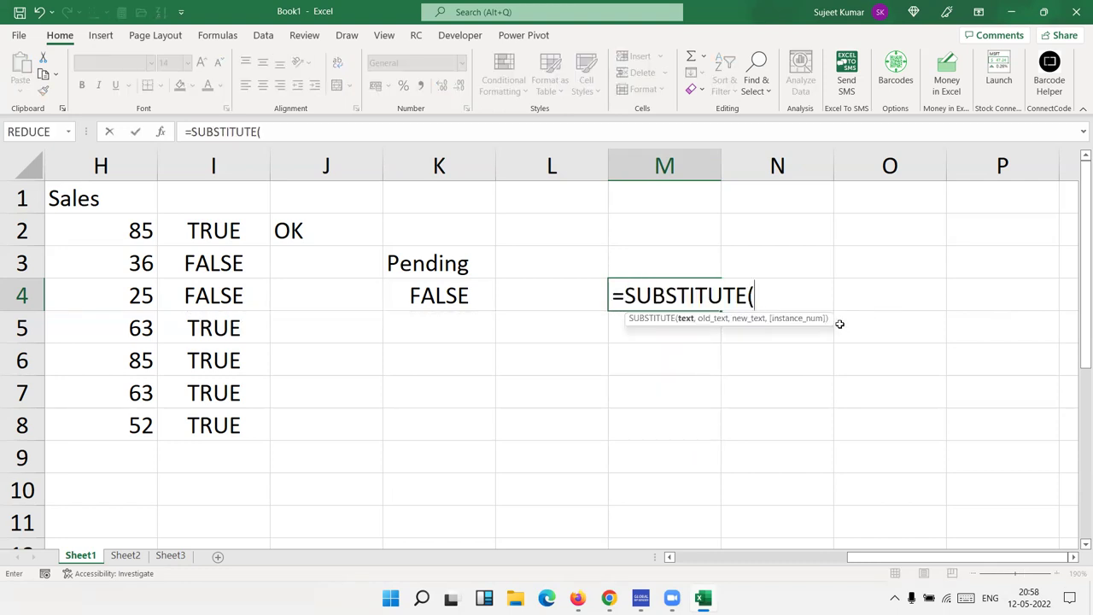
{"action": "left_click", "coordinate": [819, 318]}
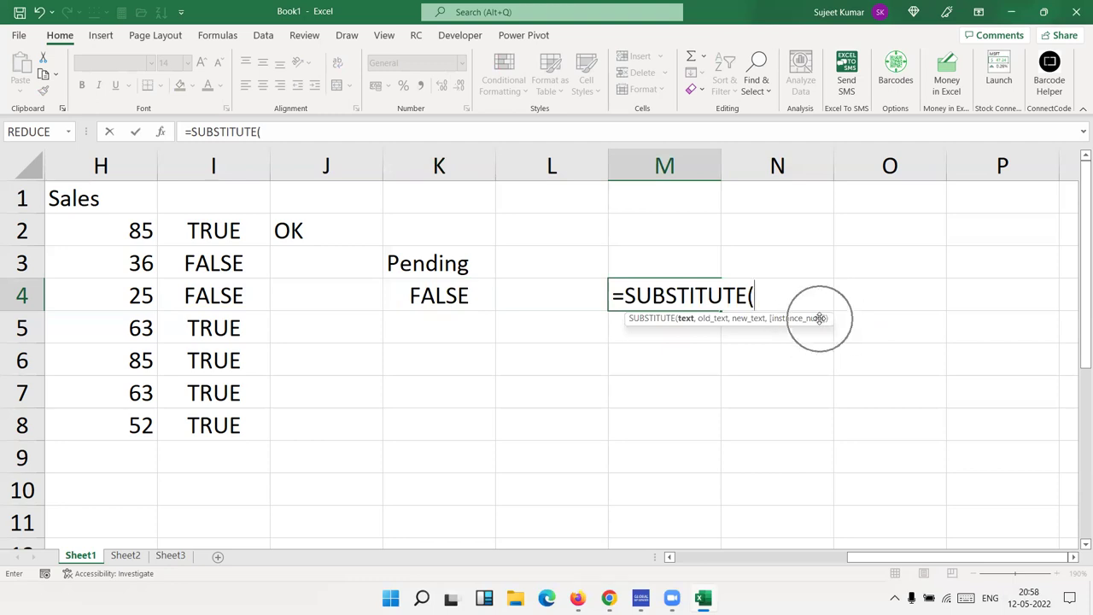
{"action": "key", "text": "Escape"}
{"action": "type", "text": "=su"}
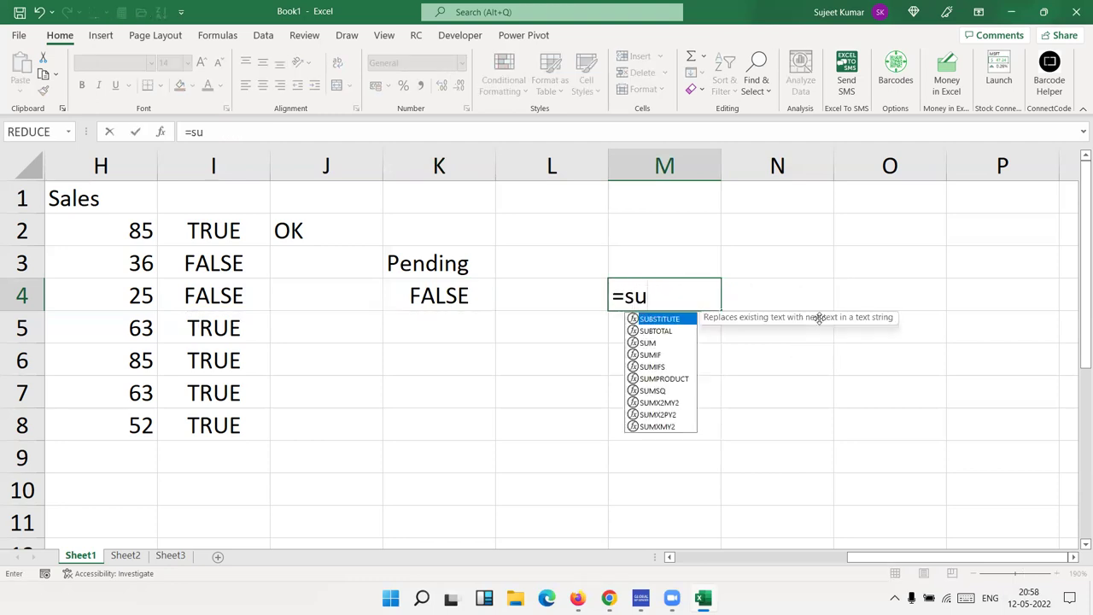
{"action": "type", "text": "mif"}
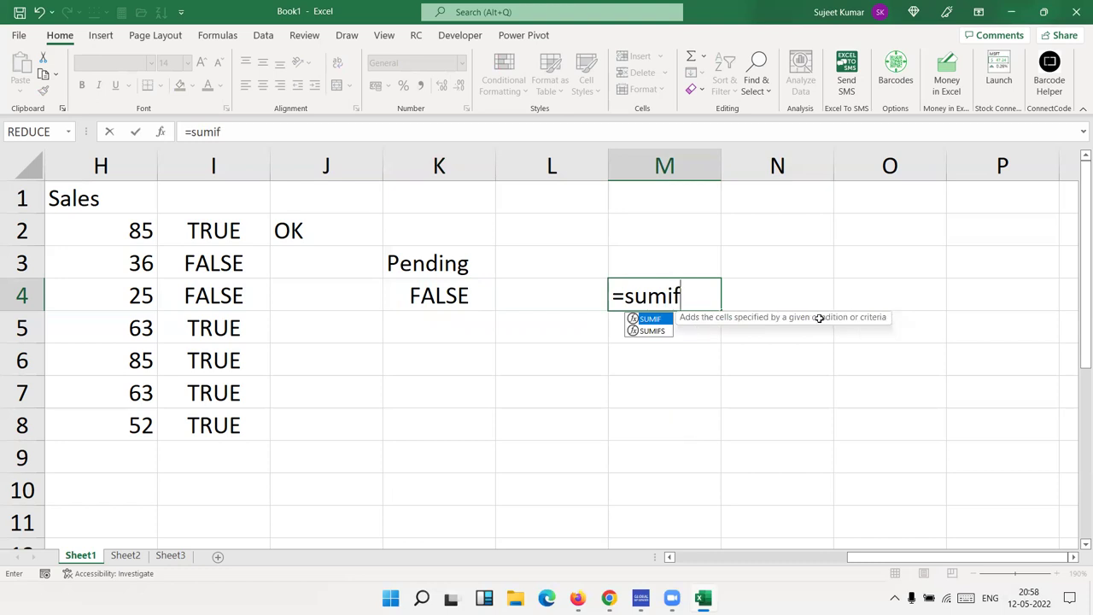
{"action": "key", "text": "Tab"}
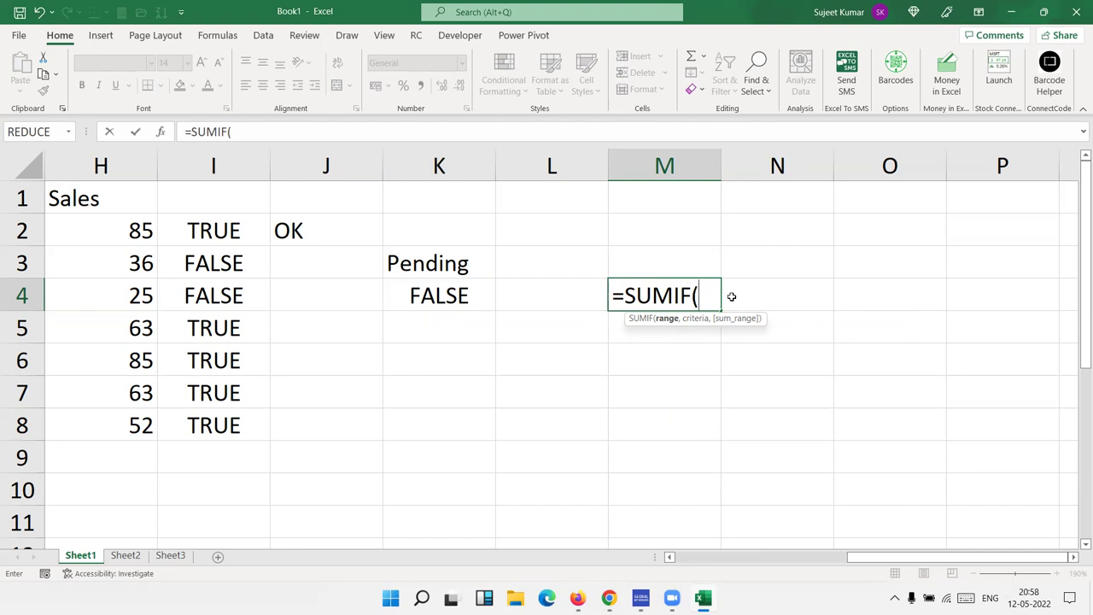
{"action": "key", "text": "Escape"}
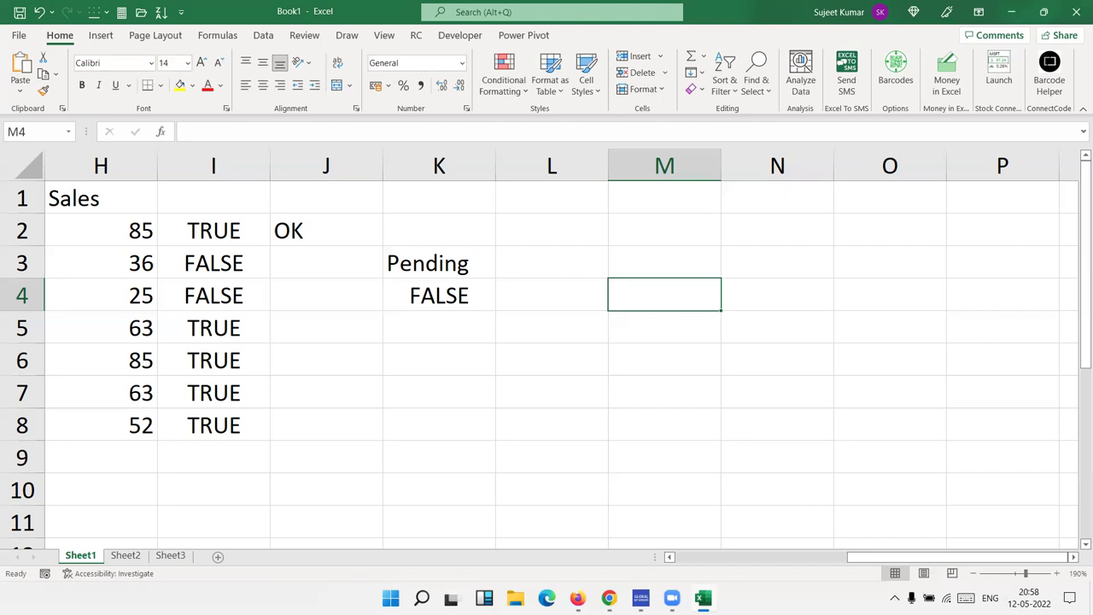
On Sheet2, enter the Name header and Puja in A2, then fill names down column A.
{"action": "left_click", "coordinate": [127, 556]}
{"action": "type", "text": "Name"}
{"action": "key", "text": "Return"}
{"action": "type", "text": "Puja"}
{"action": "key", "text": "Return"}
{"action": "left_click", "coordinate": [59, 271]}
{"action": "left_click", "coordinate": [68, 198]}
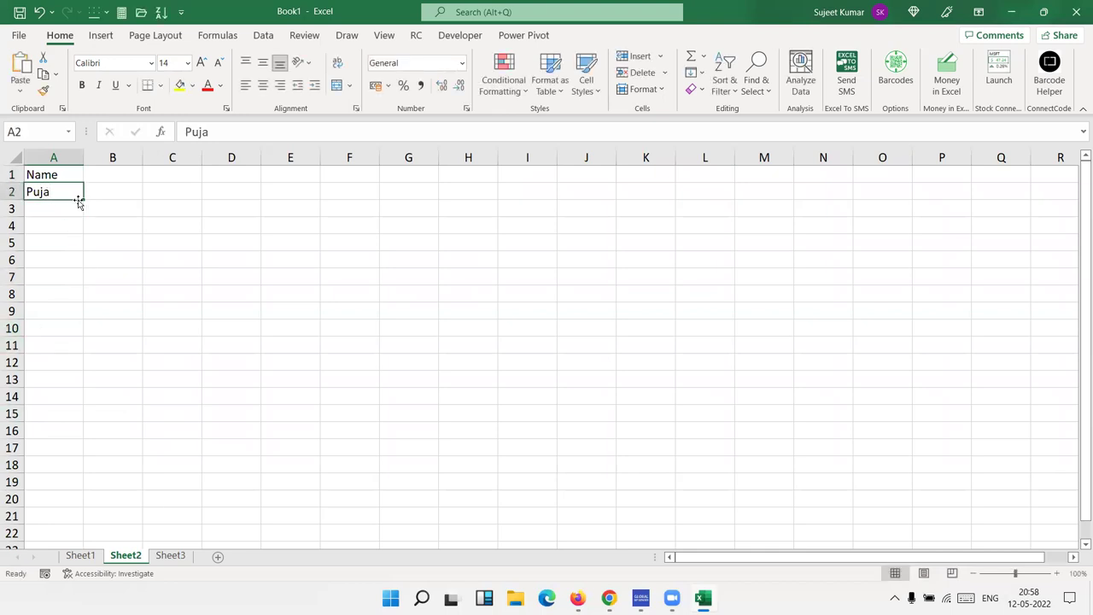
{"action": "left_click", "coordinate": [82, 207]}
{"action": "left_click", "coordinate": [74, 193]}
{"action": "mouse_move", "coordinate": [83, 199]}
{"action": "left_mouse_down"}
{"action": "mouse_move", "coordinate": [51, 589]}
{"action": "mouse_move", "coordinate": [86, 527]}
{"action": "left_mouse_up"}
Sort the Name list A to Z so repeated names like Ajit and Dev group together.
{"action": "scroll", "coordinate": [78, 470], "scroll_direction": "up", "scroll_amount": 13}
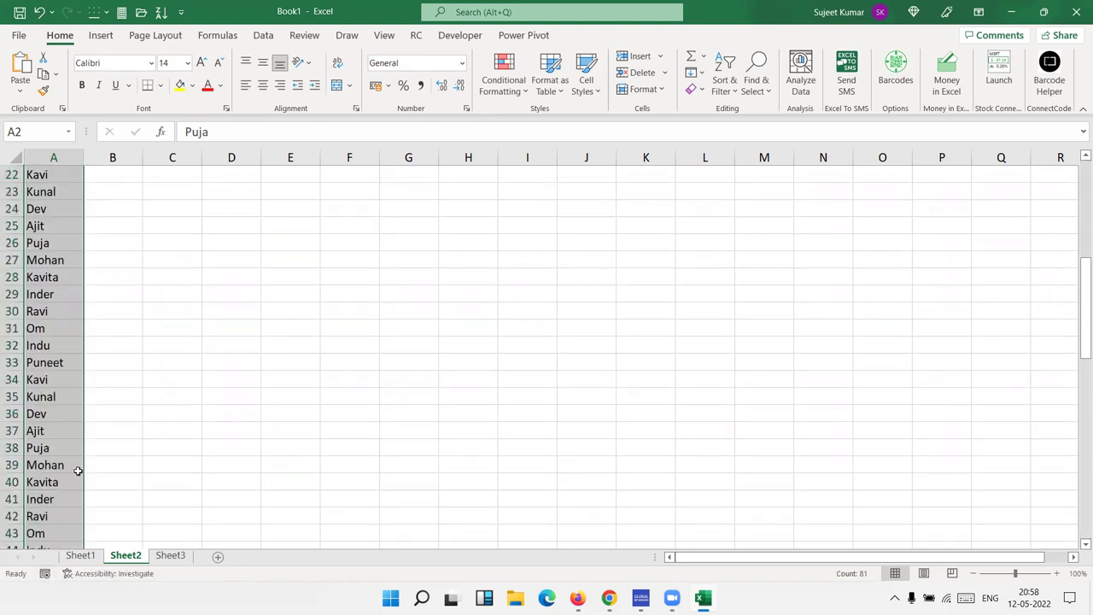
{"action": "scroll", "coordinate": [78, 470], "scroll_direction": "up", "scroll_amount": 7}
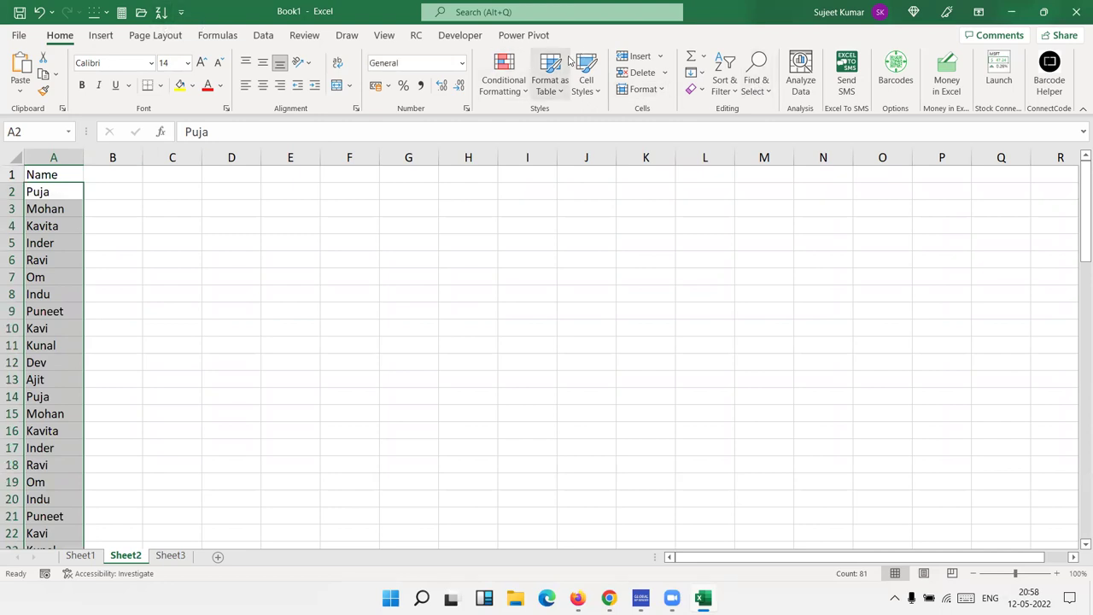
{"action": "left_click", "coordinate": [461, 35]}
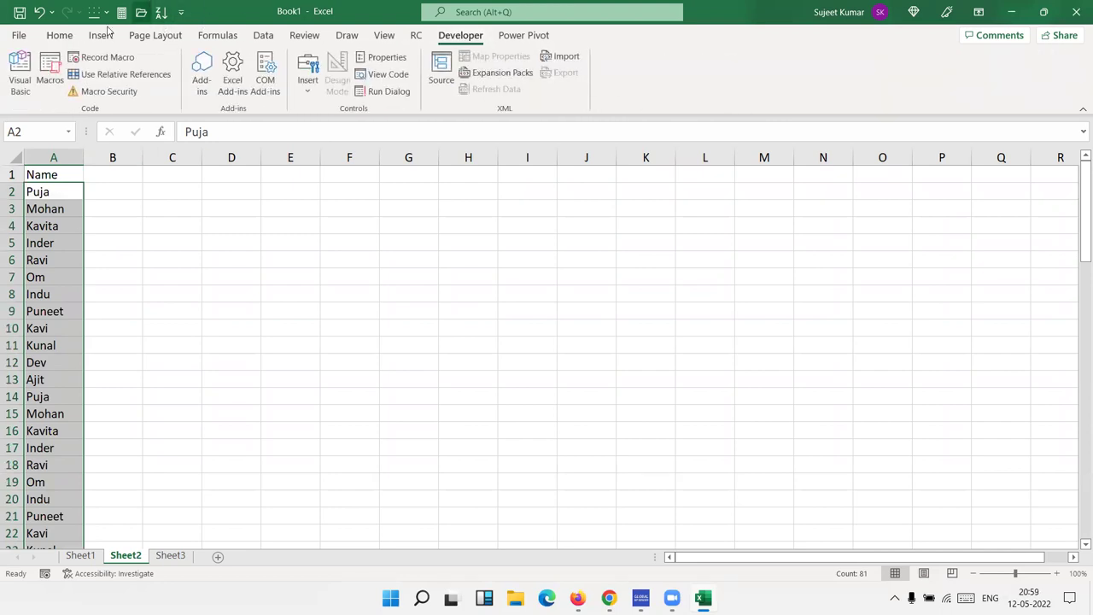
{"action": "left_click", "coordinate": [60, 35]}
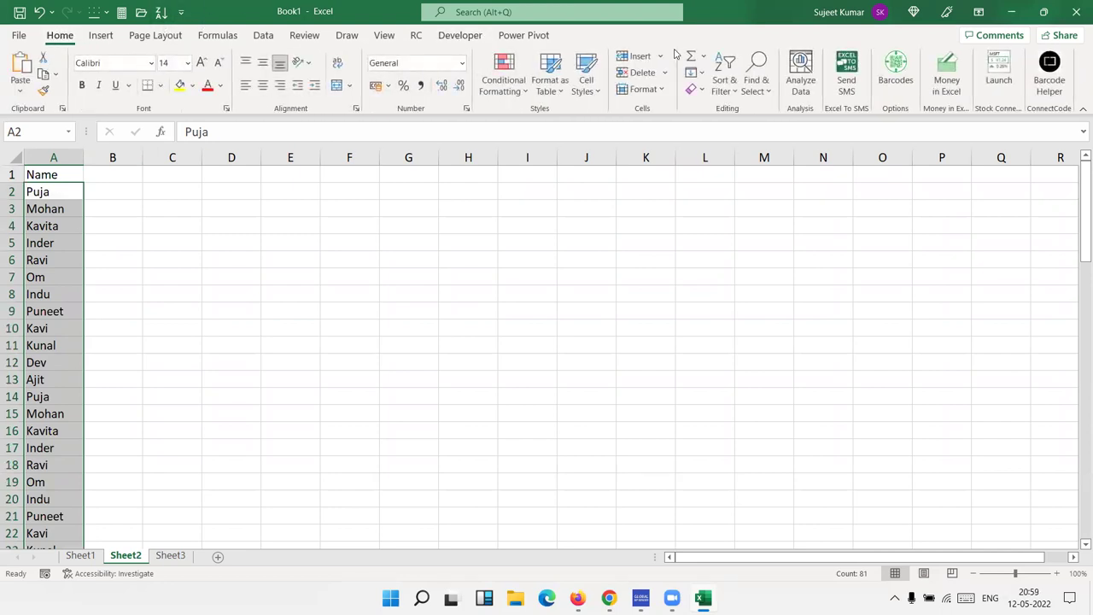
{"action": "left_click", "coordinate": [739, 99]}
{"action": "left_click", "coordinate": [741, 126]}
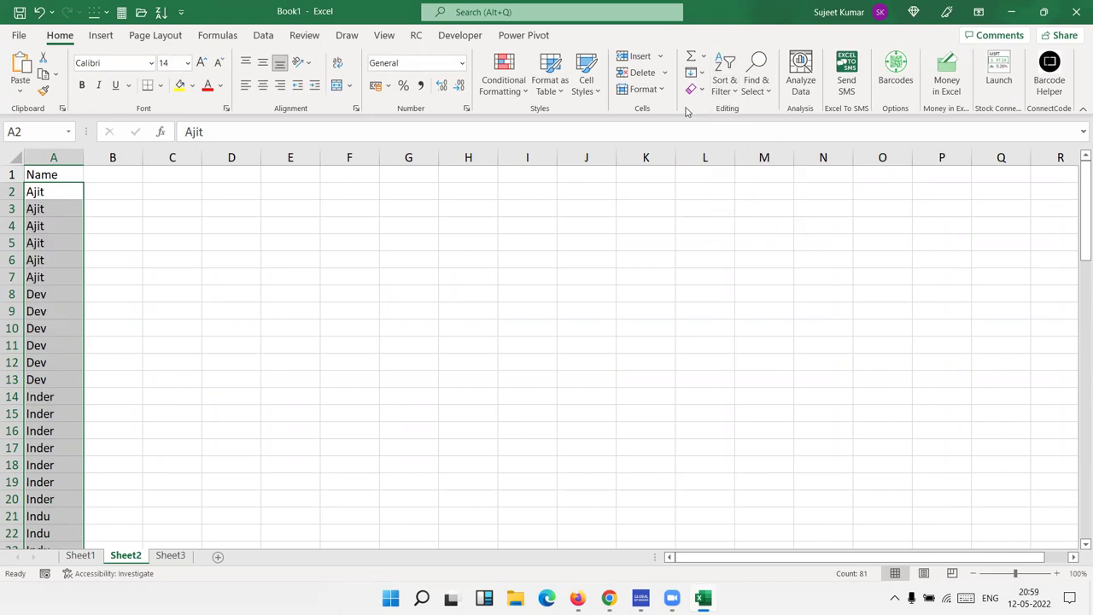
{"action": "left_click_drag", "start_coordinate": [42, 383], "coordinate": [52, 283]}
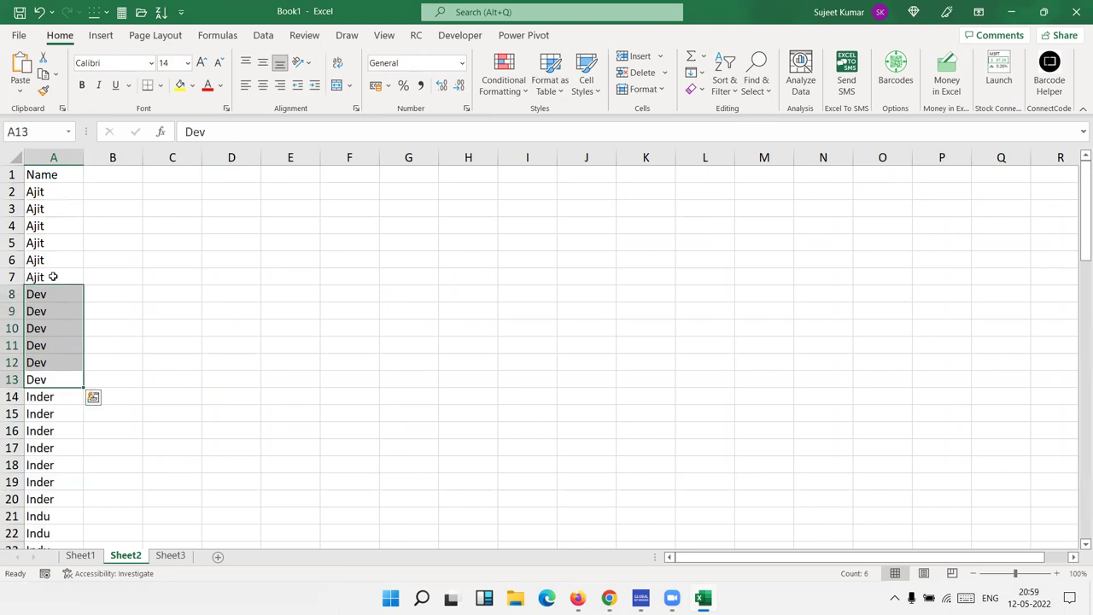
{"action": "left_click", "coordinate": [109, 193]}
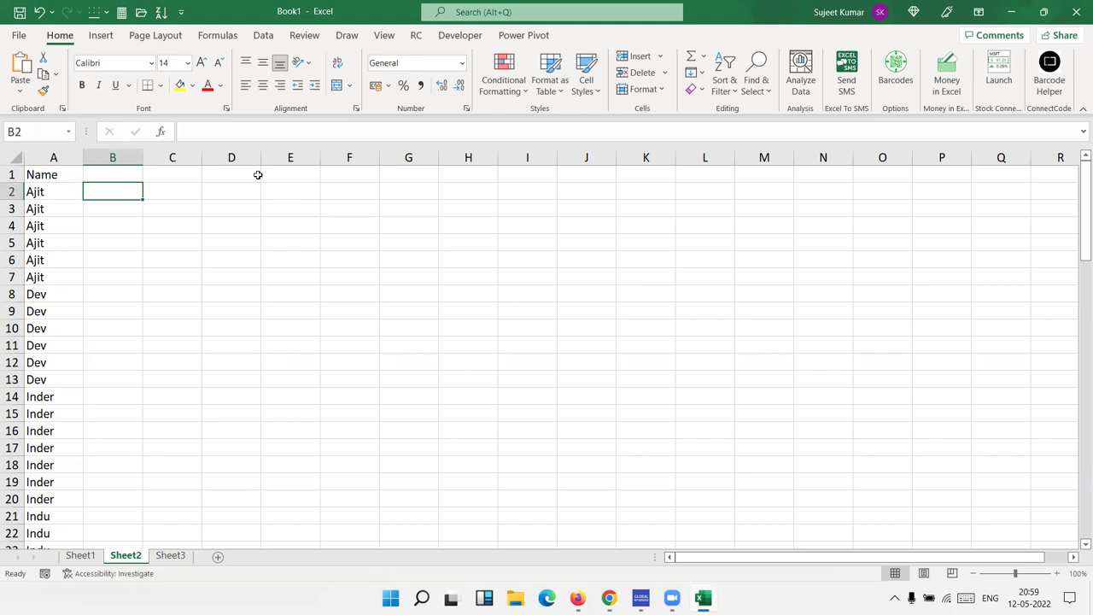
Mark B2 with U and fill D into B3:B7 for the remaining Ajit rows.
{"action": "type", "text": "U"}
{"action": "key", "text": "Return"}
{"action": "type", "text": "D"}
{"action": "key", "text": "Return"}
{"action": "key", "text": "Up"}
{"action": "key", "text": "shift+Down"}
{"action": "key", "text": "shift+Down"}
{"action": "key", "text": "shift+Down"}
{"action": "key", "text": "shift+Down"}
{"action": "key", "text": "ctrl+d"}
{"action": "key", "text": "ctrl+Down"}
{"action": "key", "text": "Down"}
Mark B8 with U for the first Dev and fill D down through B13.
{"action": "type", "text": "U"}
{"action": "key", "text": "Return"}
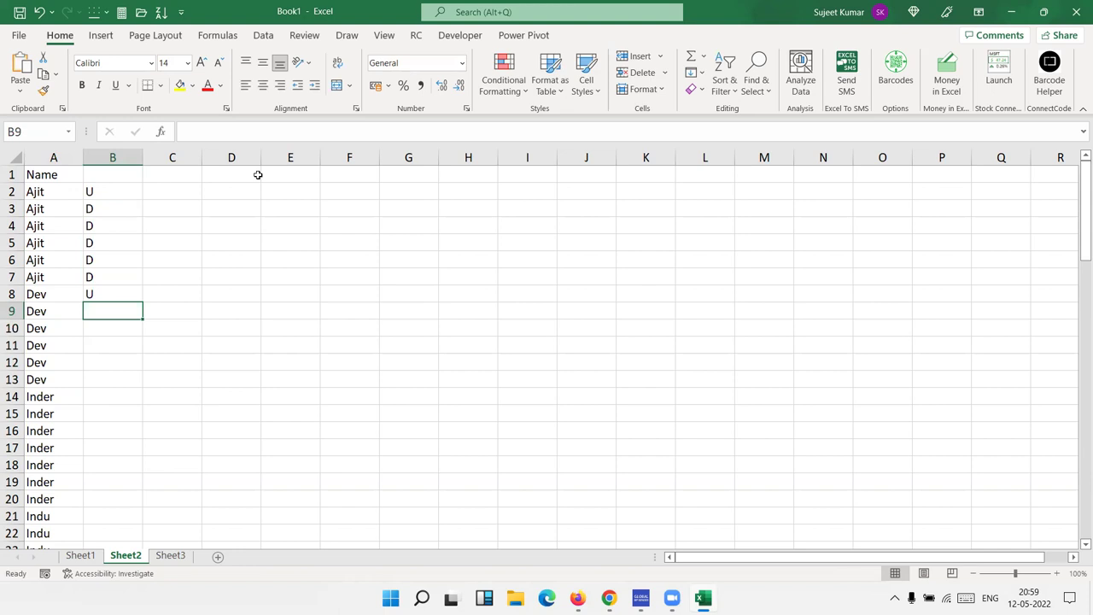
{"action": "type", "text": "D\\"}
{"action": "key", "text": "BackSpace"}
{"action": "key", "text": "Return"}
{"action": "key", "text": "Up"}
{"action": "key", "text": "shift+Down"}
{"action": "key", "text": "shift+Down"}
{"action": "key", "text": "shift+Down"}
{"action": "key", "text": "shift+Down"}
{"action": "key", "text": "ctrl+d"}
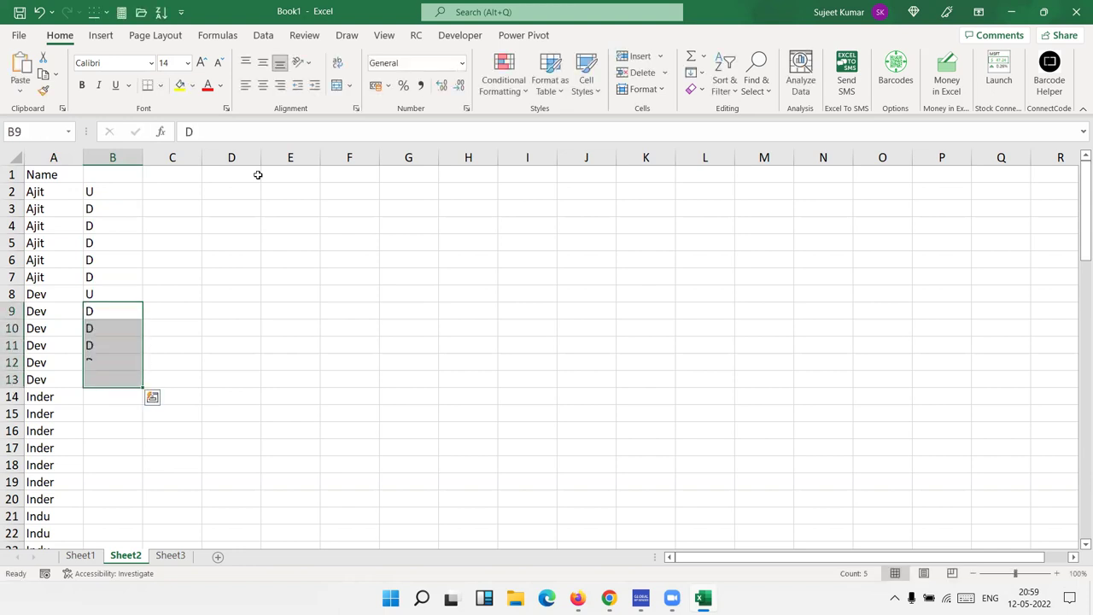
Return to B2 and begin an =IF( formula there.
{"action": "key", "text": "ctrl+Up"}
{"action": "key", "text": "Up"}
{"action": "key", "text": "Down"}
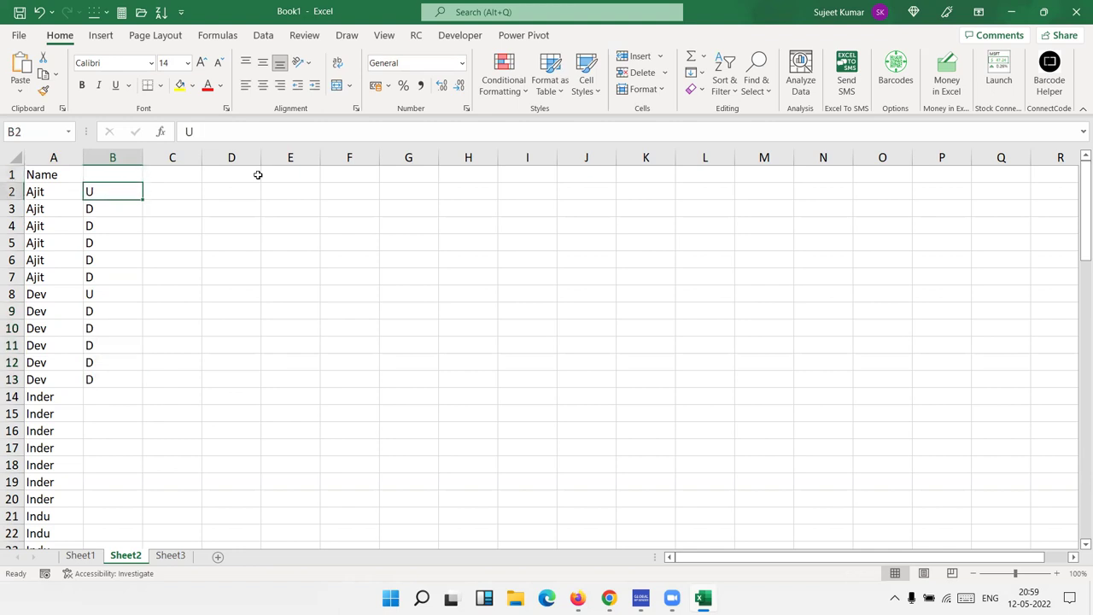
{"action": "type", "text": "=if"}
{"action": "key", "text": "Tab"}
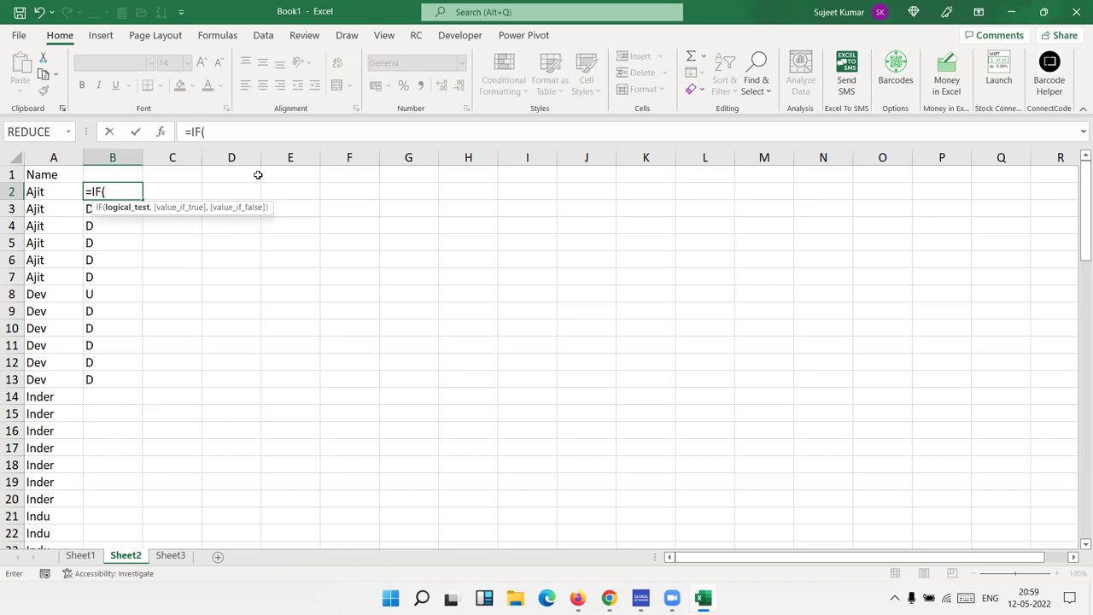
Start the A2=A1 comparison in B2, then cancel the unfinished formula.
{"action": "key", "text": "Left"}
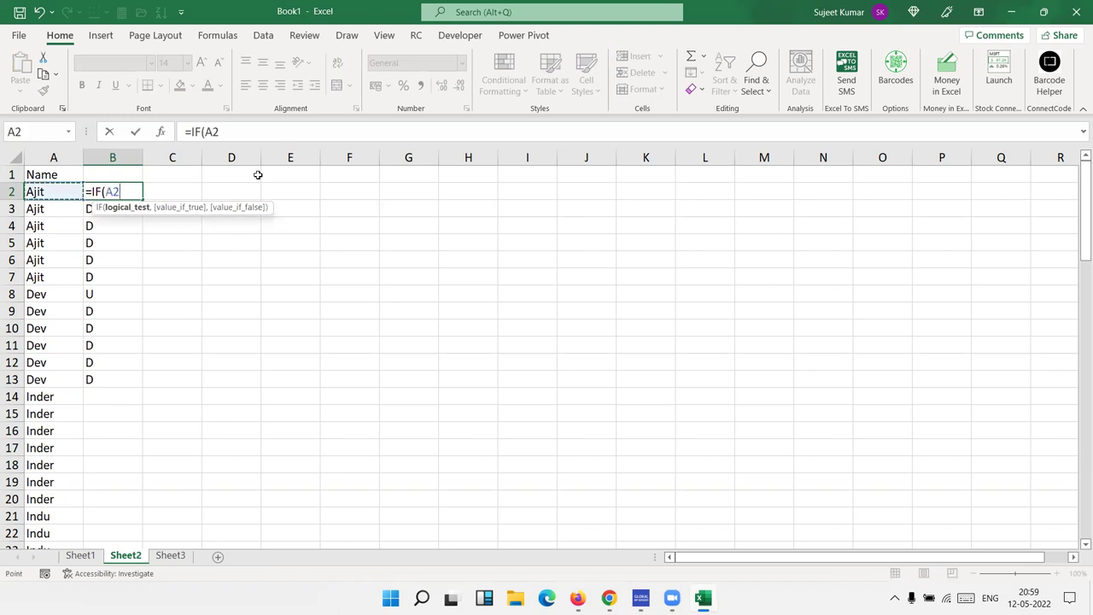
{"action": "type", "text": "="}
{"action": "key", "text": "Up"}
{"action": "key", "text": "Left"}
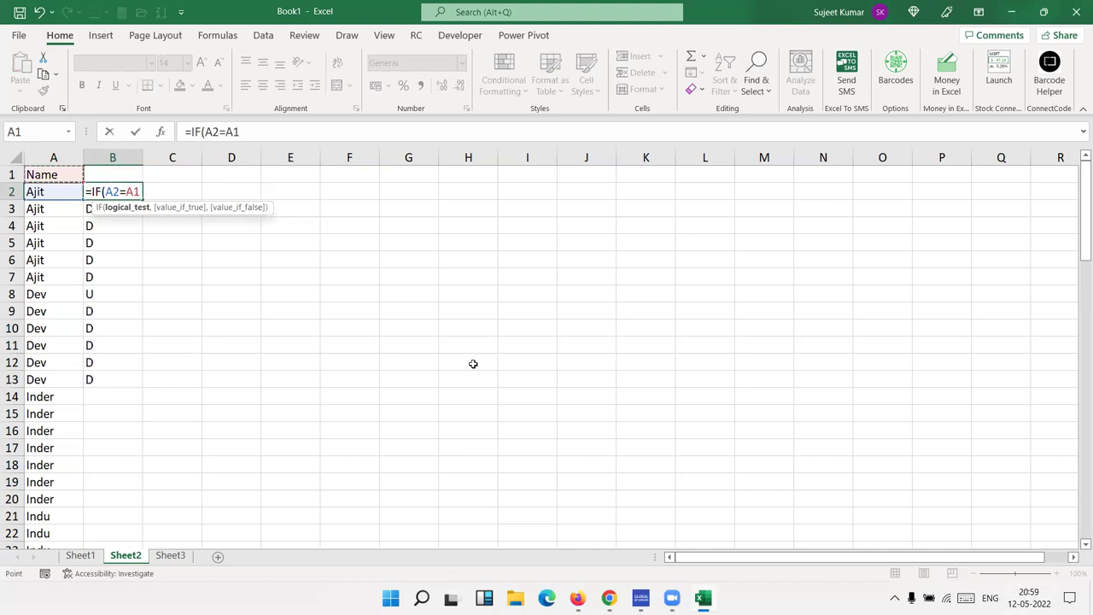
{"action": "key", "text": "Escape"}
Enter =IF(A2=A1,"D","U") in B2 and fill it down column B.
{"action": "scroll", "coordinate": [473, 363], "scroll_direction": "up", "scroll_amount": 6}
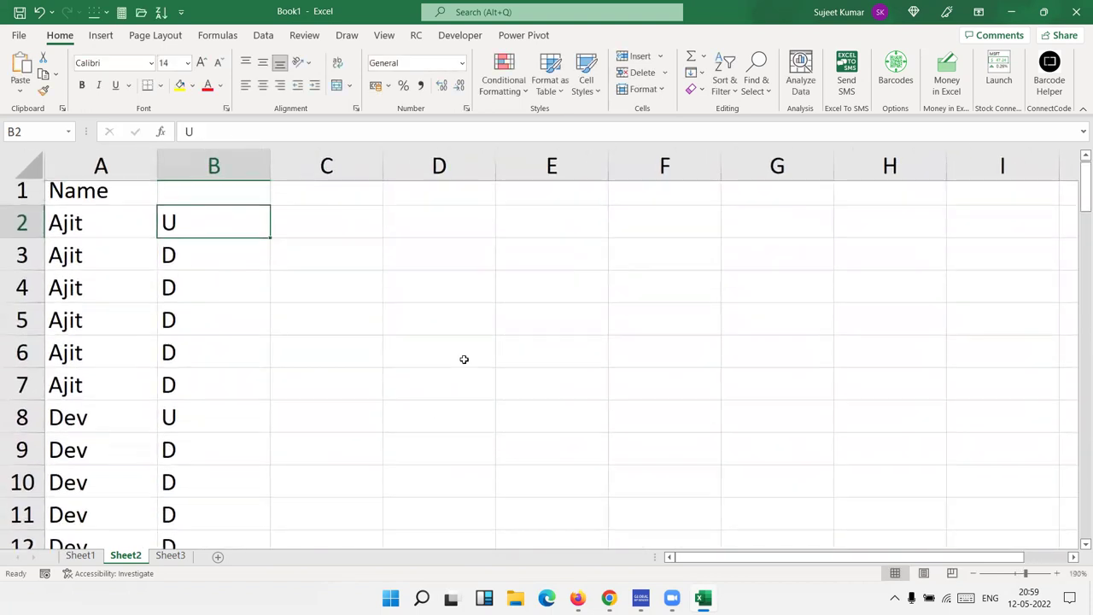
{"action": "type", "text": "=if"}
{"action": "key", "text": "Tab"}
{"action": "key", "text": "Left"}
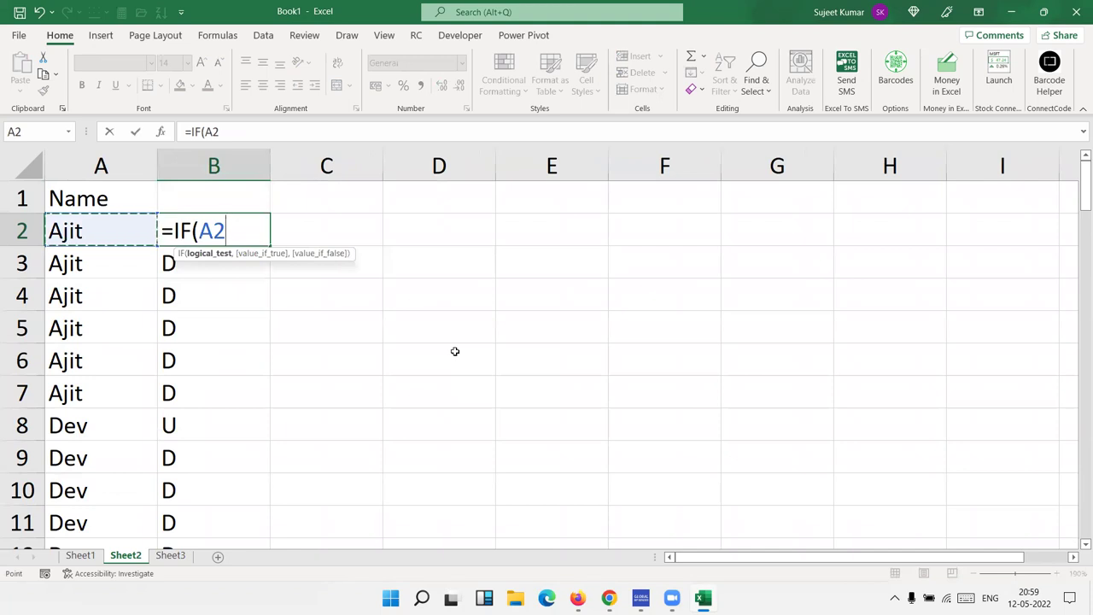
{"action": "type", "text": "="}
{"action": "key", "text": "Up"}
{"action": "key", "text": "Left"}
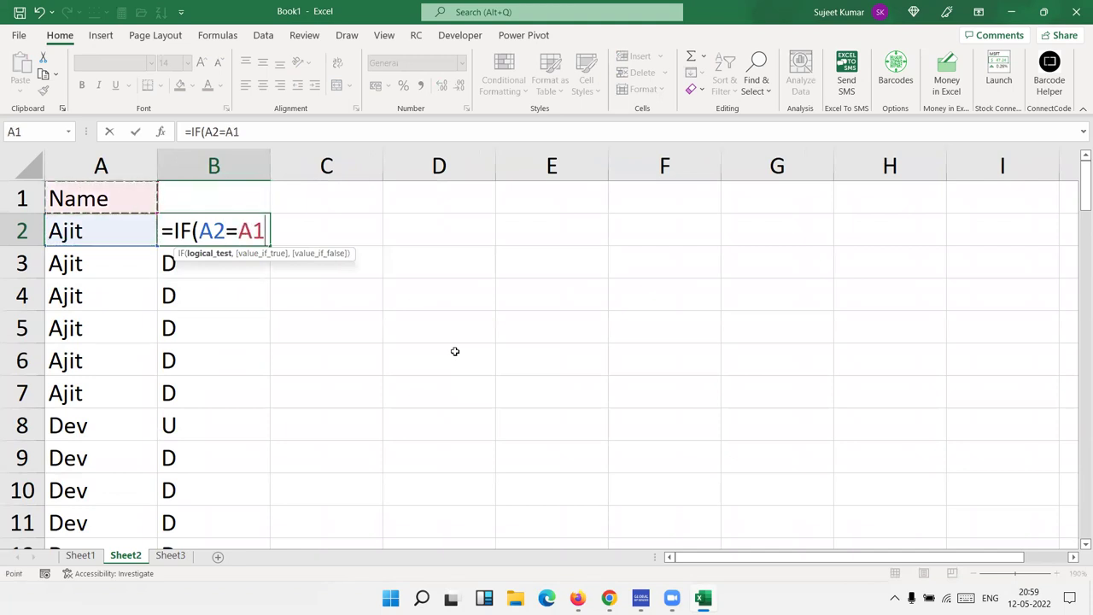
{"action": "type", "text": ",\""}
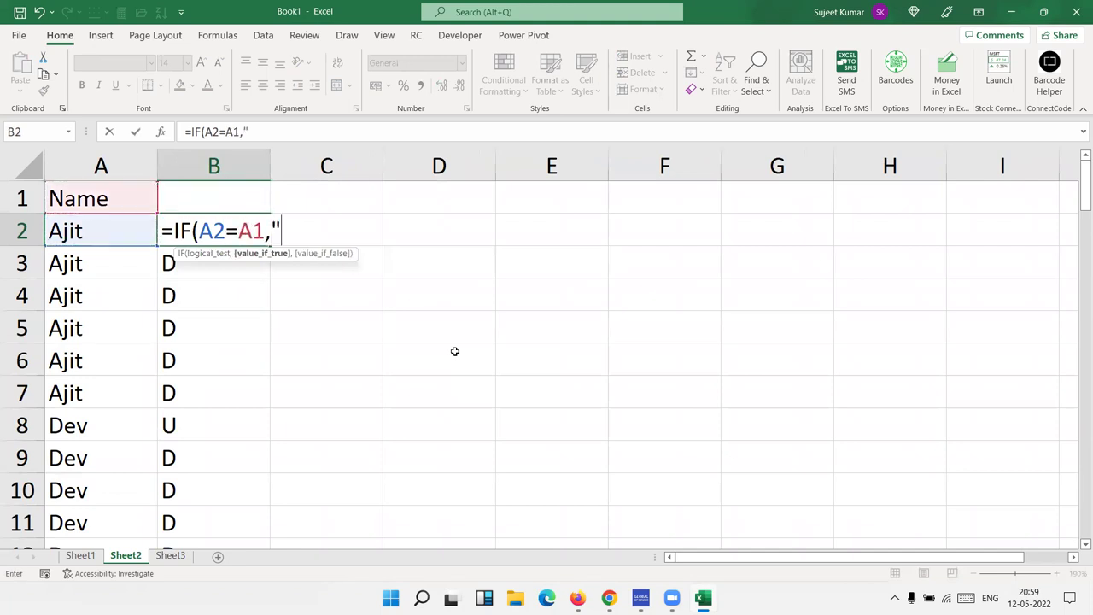
{"action": "type", "text": "D\",\"U"}
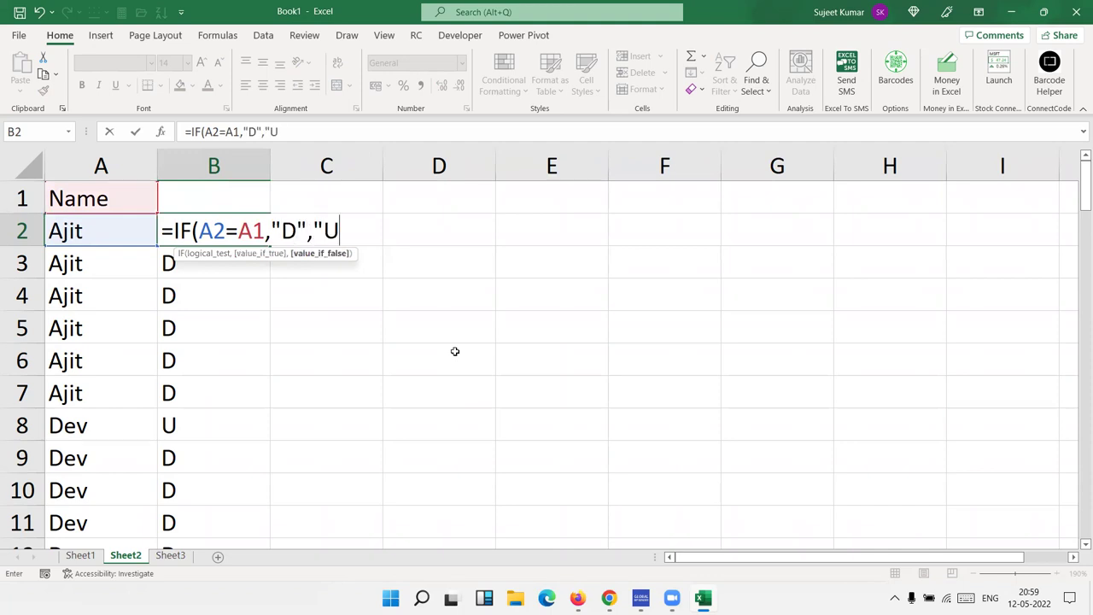
{"action": "type", "text": "\""}
{"action": "key", "text": "Return"}
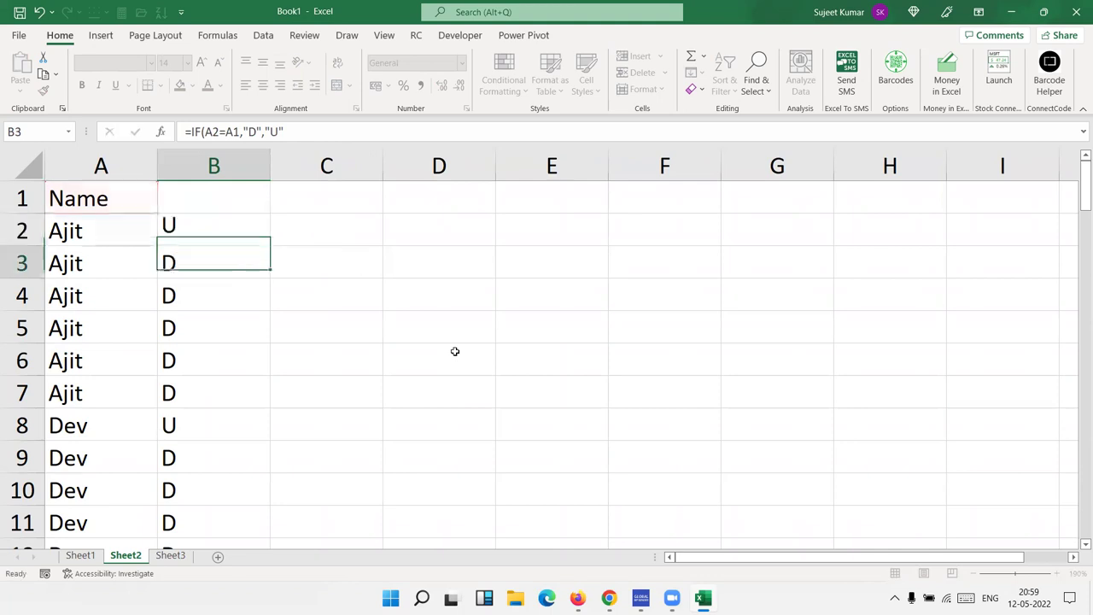
{"action": "key", "text": "Up"}
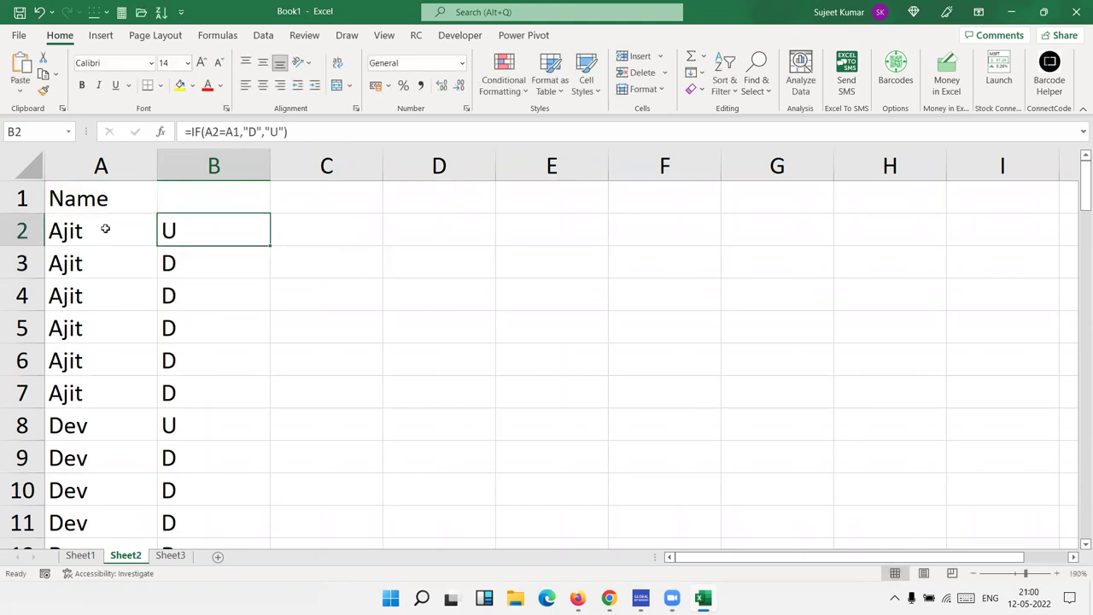
{"action": "double_click", "coordinate": [271, 246]}
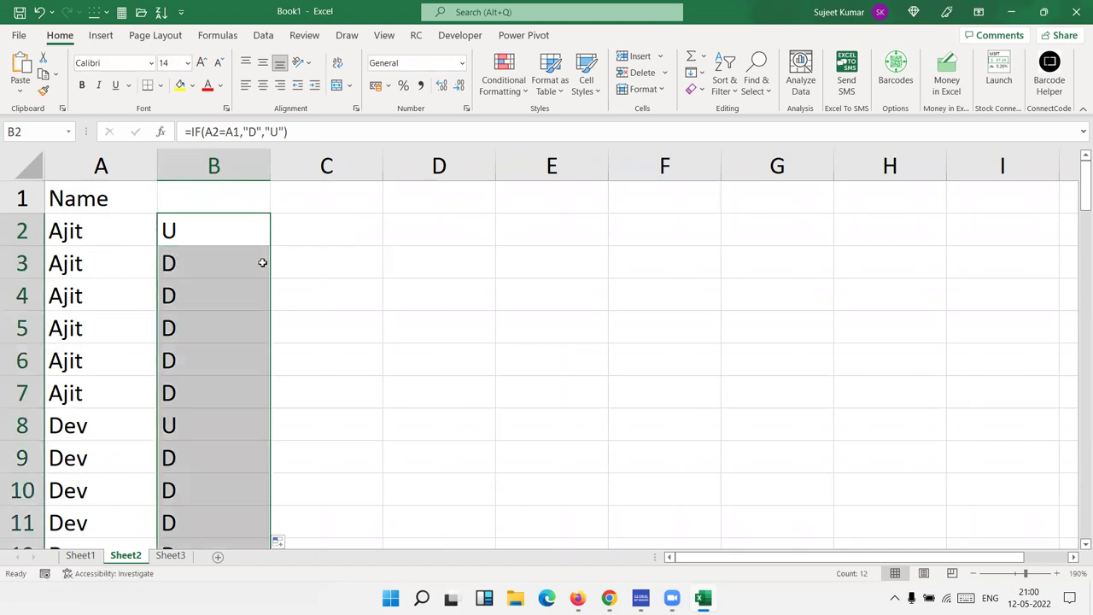
{"action": "double_click", "coordinate": [167, 261]}
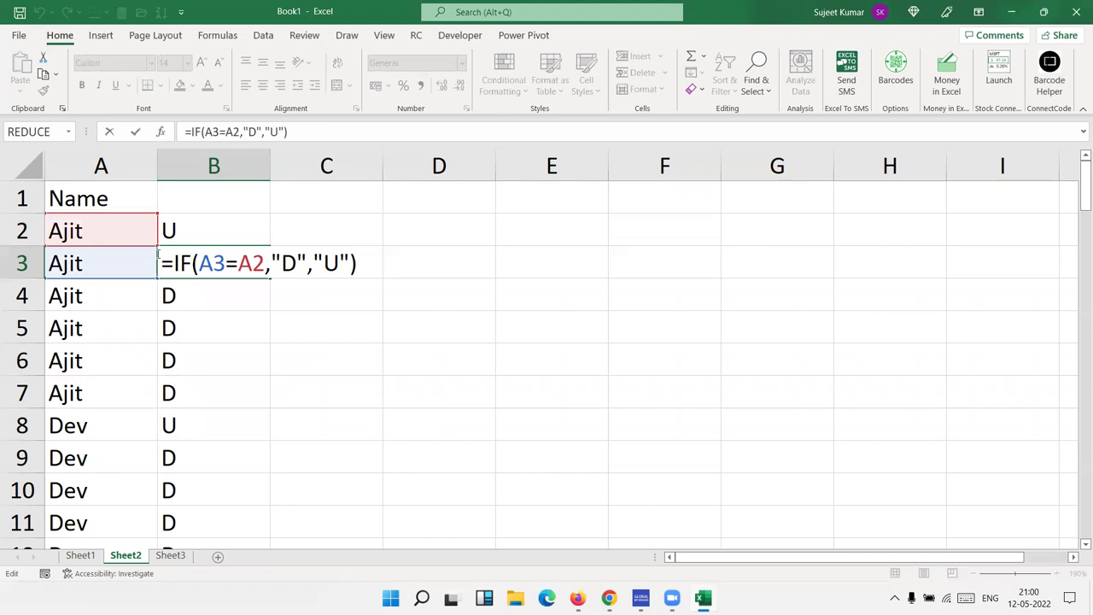
{"action": "key", "text": "Return"}
{"action": "left_click", "coordinate": [175, 431]}
{"action": "double_click", "coordinate": [176, 431]}
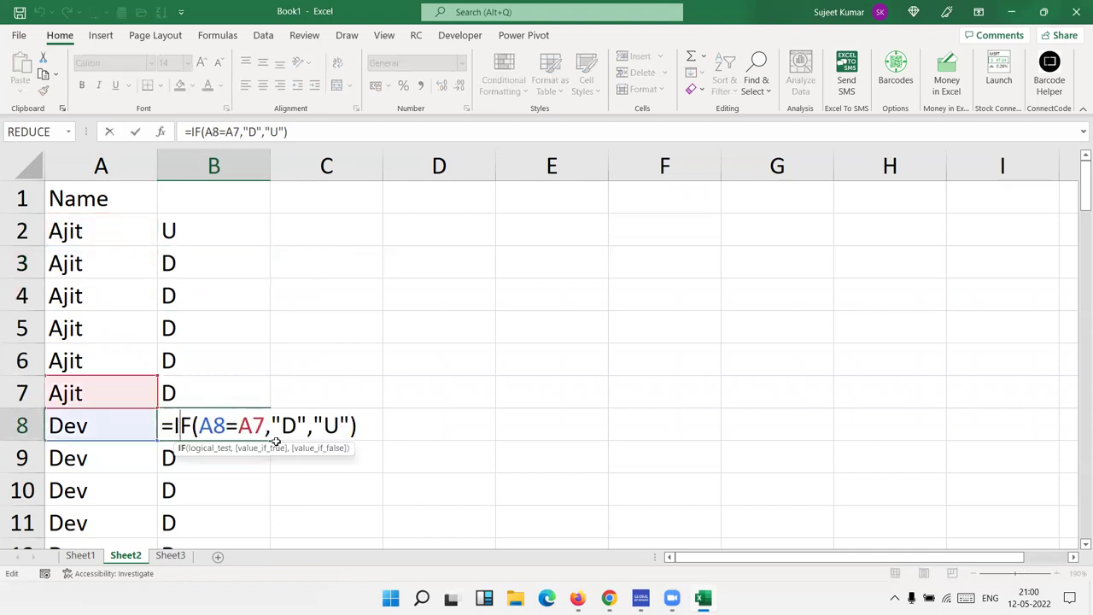
{"action": "key", "text": "Return"}
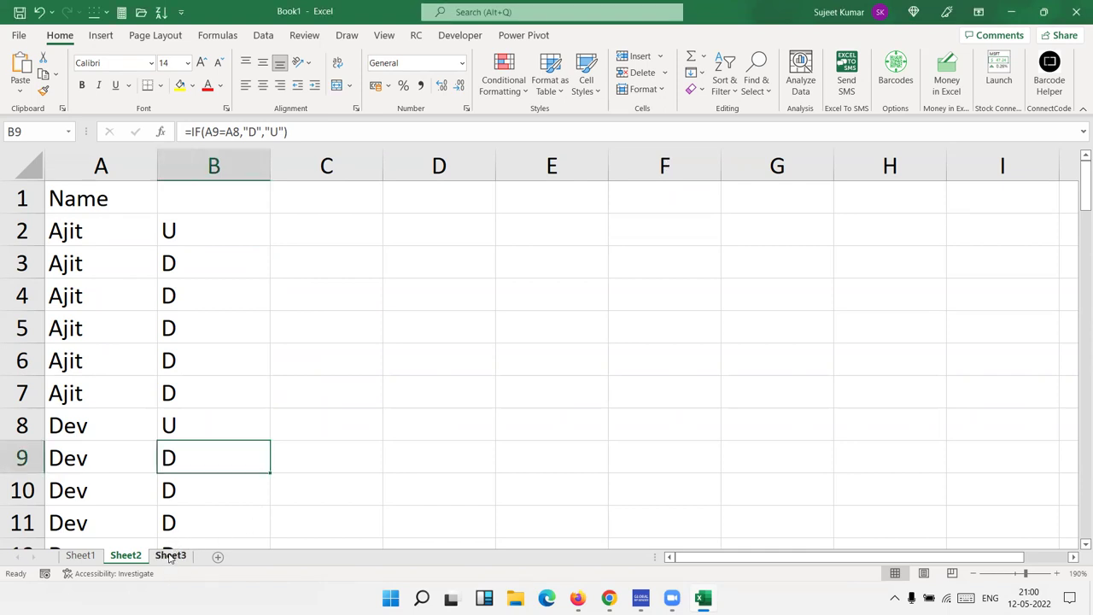
Return to Sheet2 and start an IF formula in C2.
{"action": "left_click", "coordinate": [170, 556]}
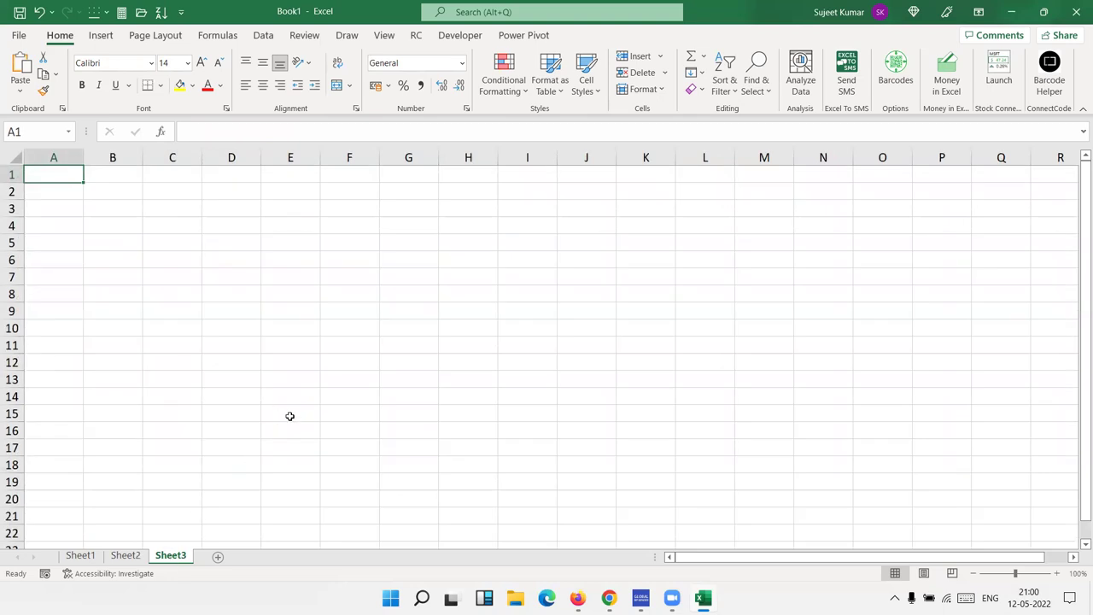
{"action": "left_click", "coordinate": [149, 546]}
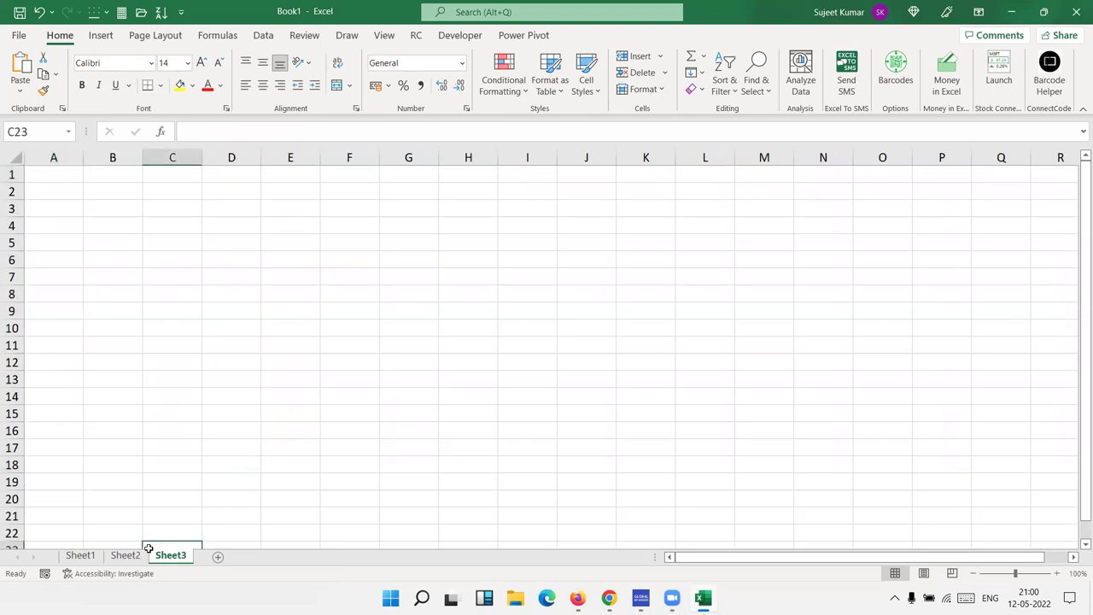
{"action": "left_click", "coordinate": [128, 556]}
{"action": "left_click", "coordinate": [308, 242]}
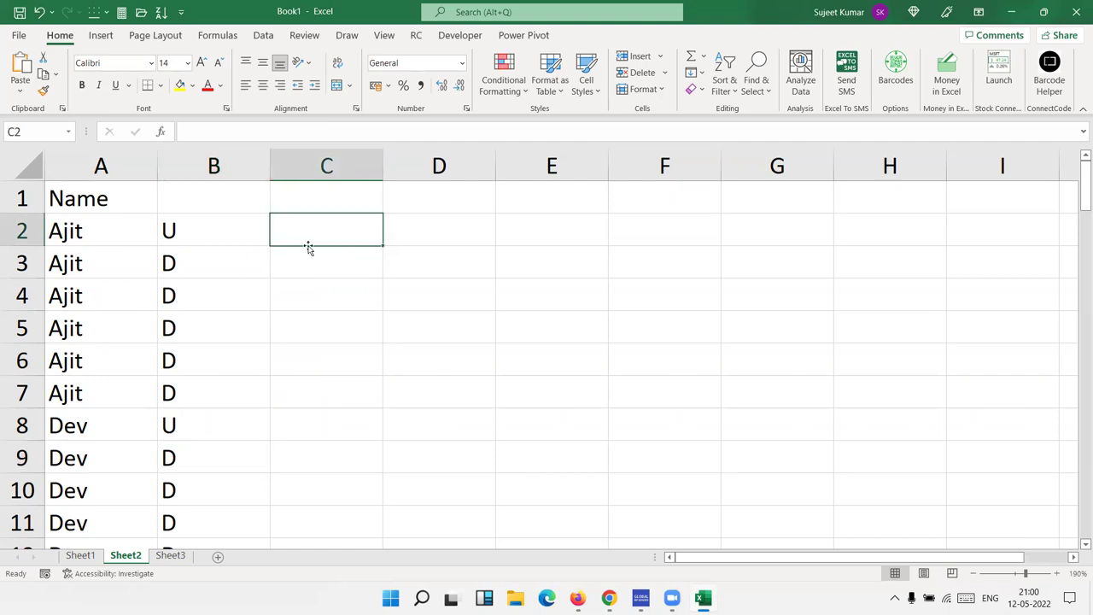
{"action": "type", "text": "=if"}
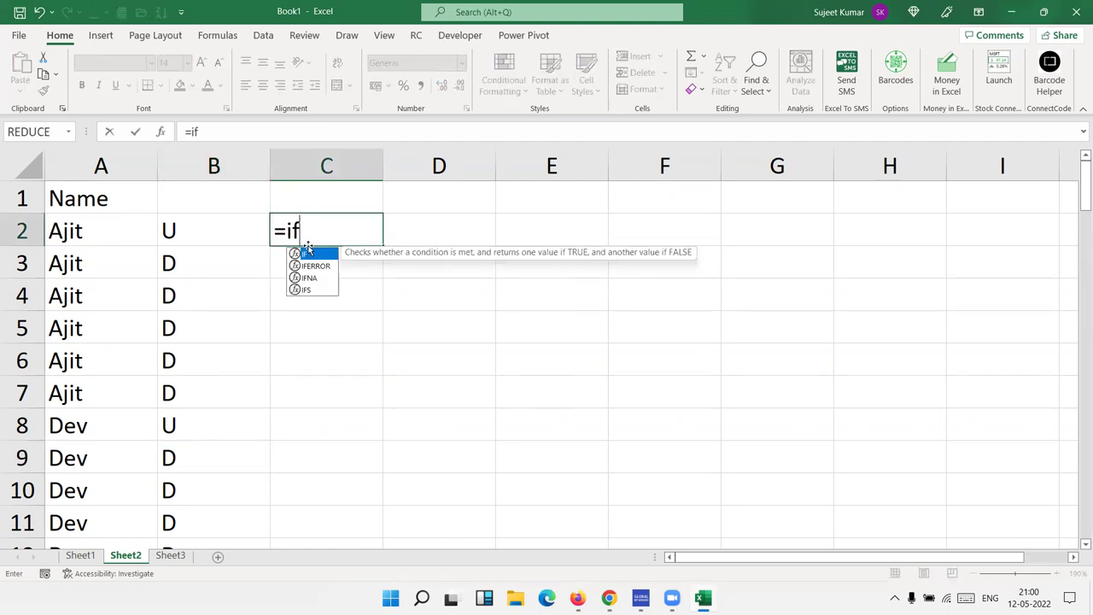
{"action": "key", "text": "Tab"}
Complete C2 as =IF(A2=A1,C1+1,1) to number each name's rows.
{"action": "key", "text": "Left"}
{"action": "key", "text": "Left"}
{"action": "type", "text": "="}
{"action": "key", "text": "Up"}
{"action": "key", "text": "Left"}
{"action": "key", "text": "Left"}
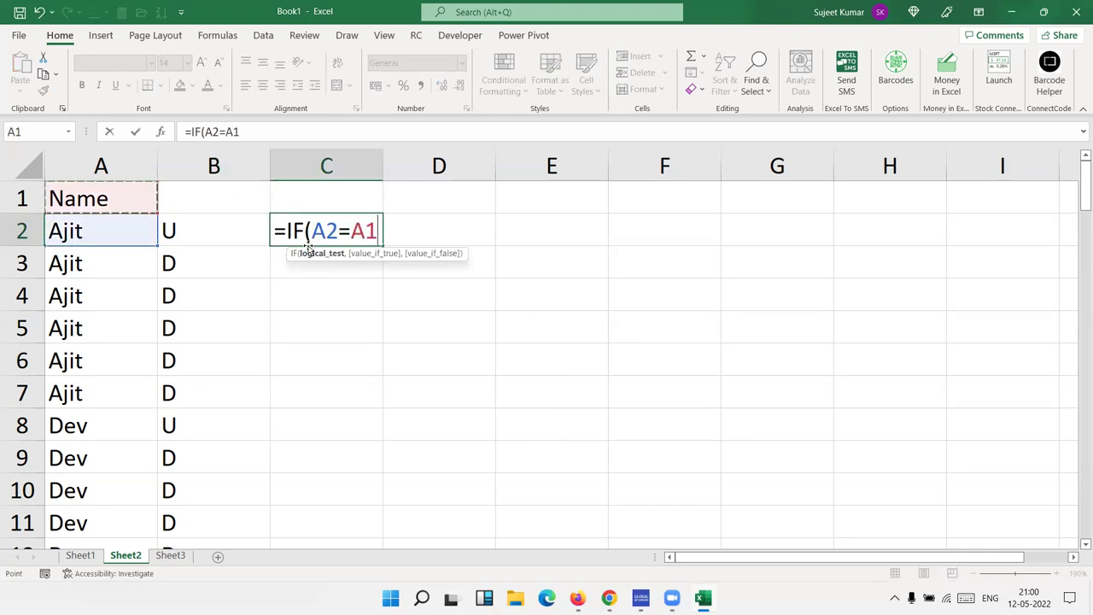
{"action": "type", "text": ","}
{"action": "key", "text": "Up"}
{"action": "type", "text": "+1,1"}
{"action": "key", "text": "Return"}
Fill the serial formula down column C and check the result in C8.
{"action": "left_click", "coordinate": [308, 243]}
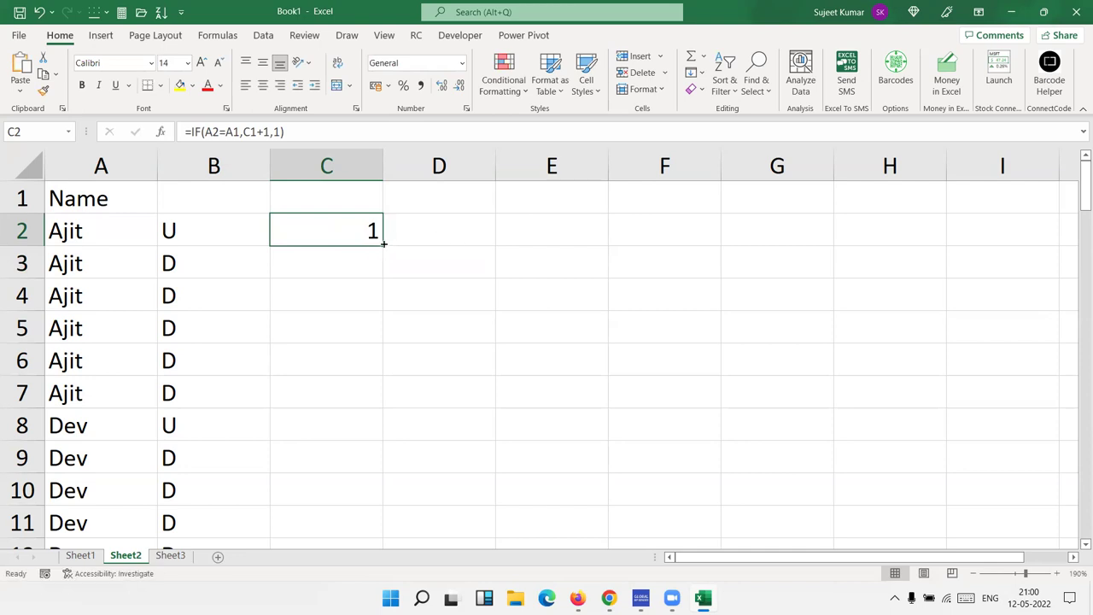
{"action": "double_click", "coordinate": [383, 244]}
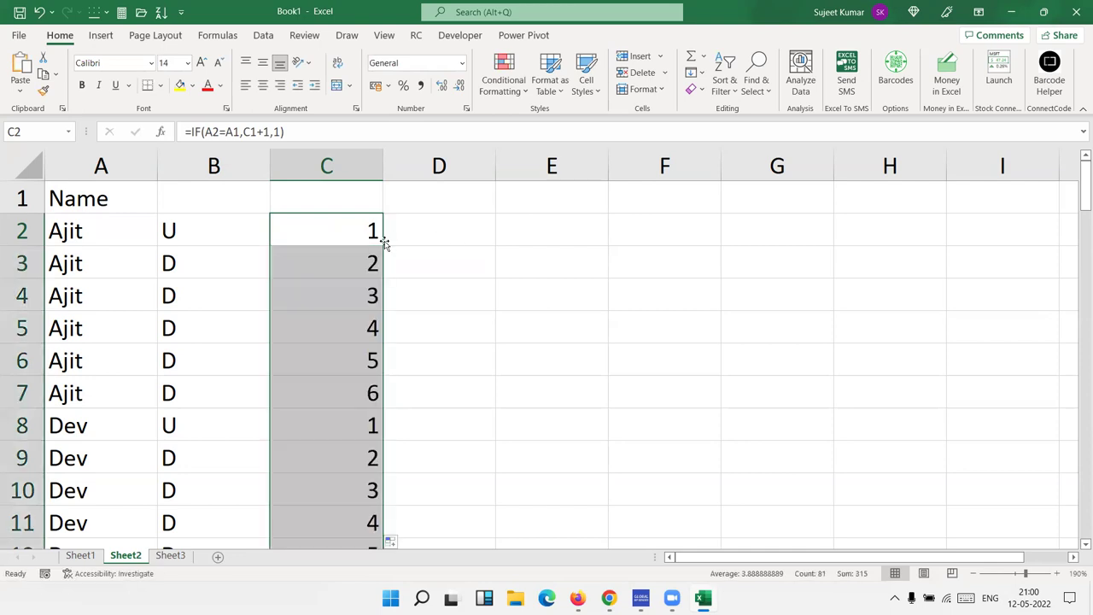
{"action": "left_click", "coordinate": [358, 424]}
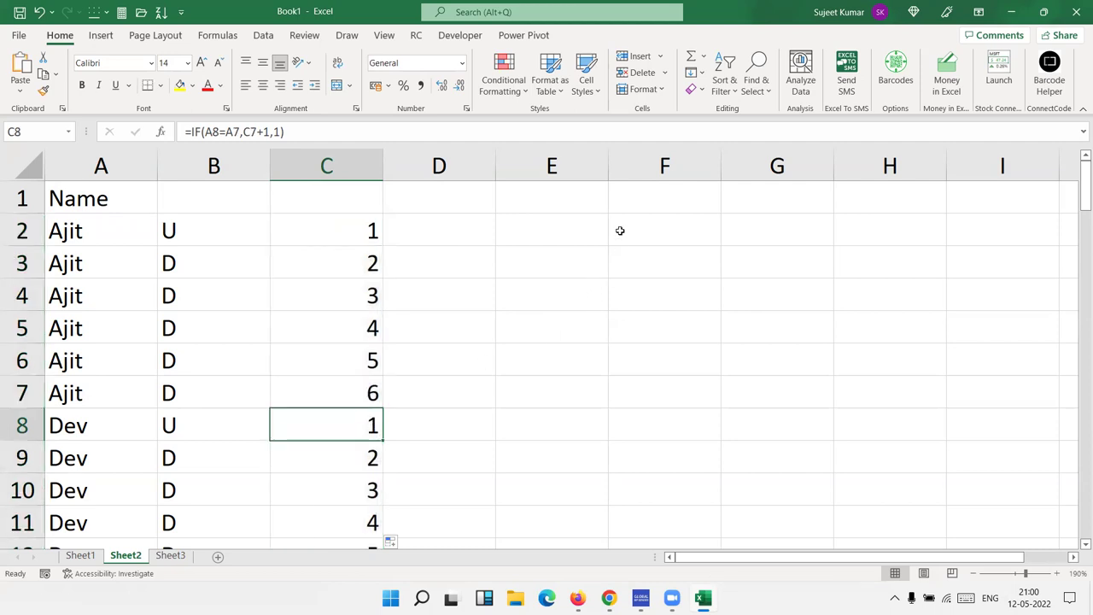
{"action": "left_click", "coordinate": [627, 203]}
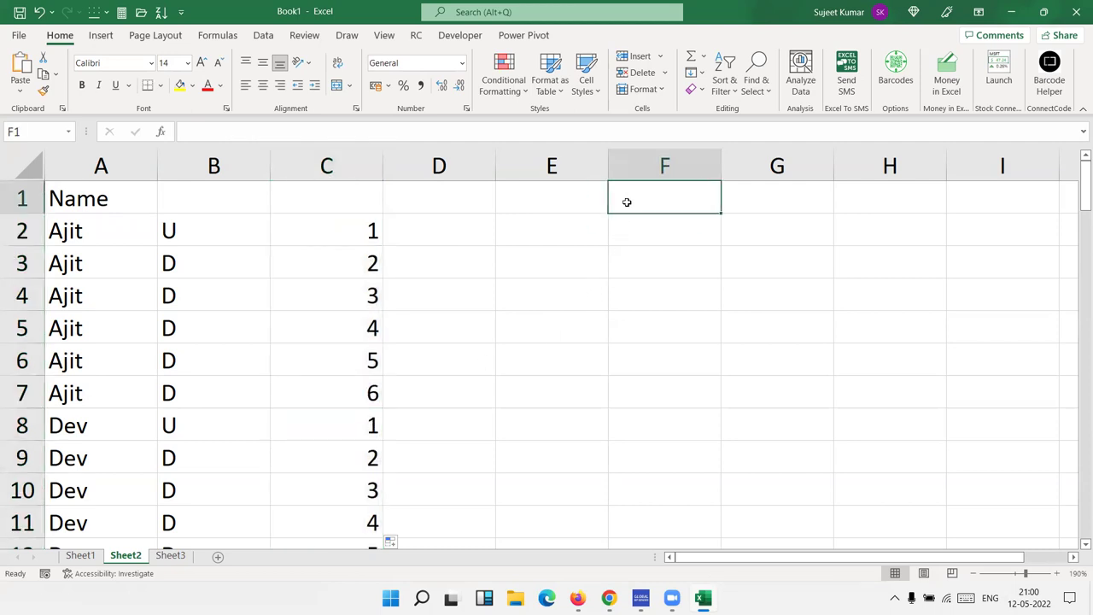
Enter the headings Sr in F1 and Name in G1.
{"action": "type", "text": "N"}
{"action": "key", "text": "BackSpace"}
{"action": "type", "text": "Sr"}
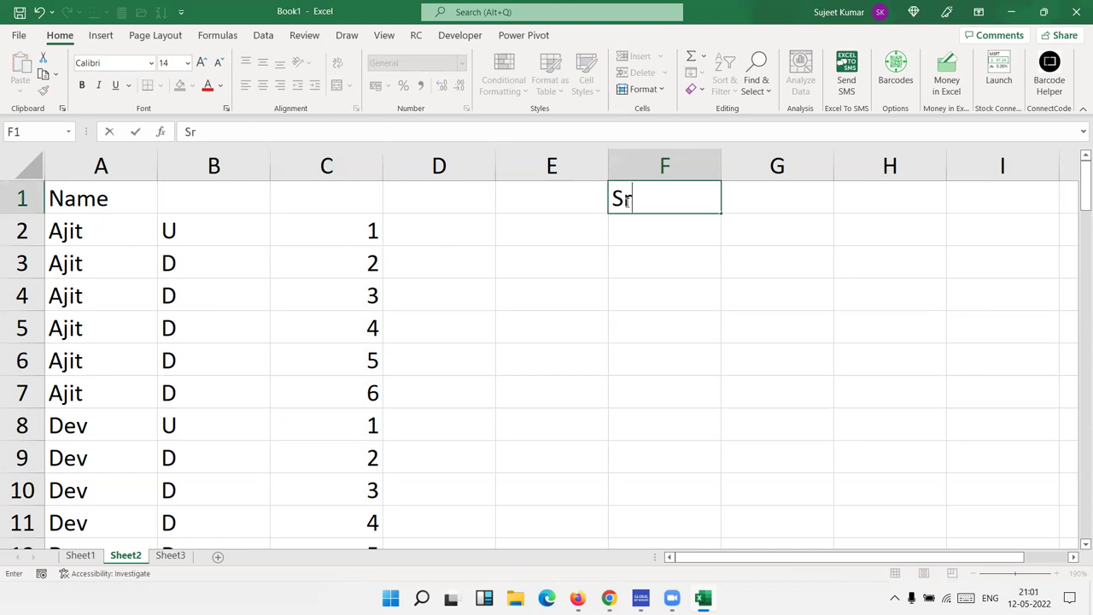
{"action": "key", "text": "Tab"}
{"action": "type", "text": "Name"}
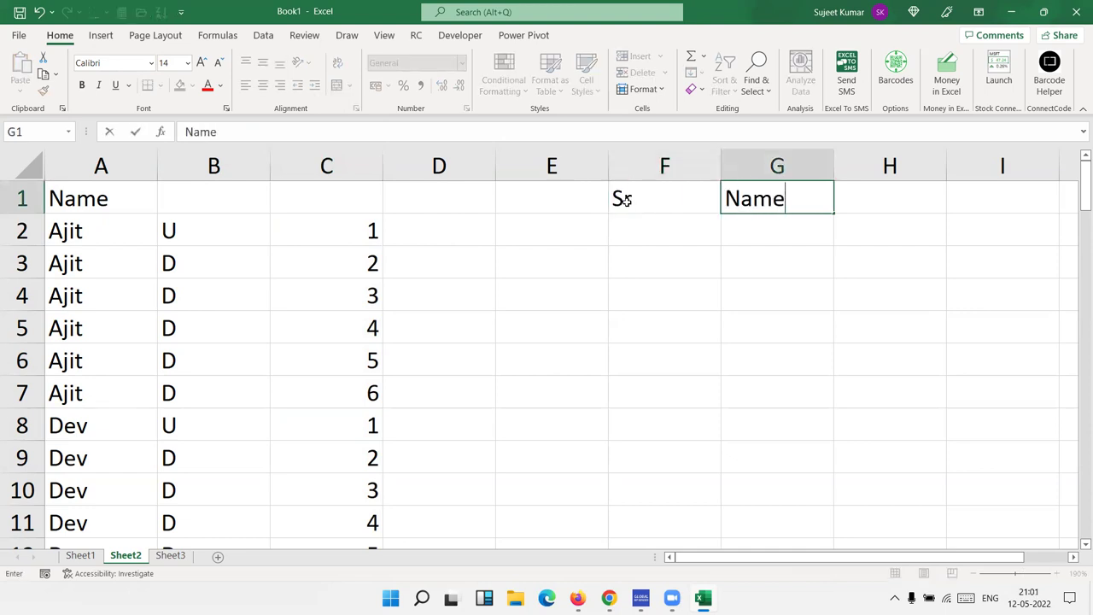
{"action": "key", "text": "Tab"}
{"action": "key", "text": "Tab"}
{"action": "key", "text": "Tab"}
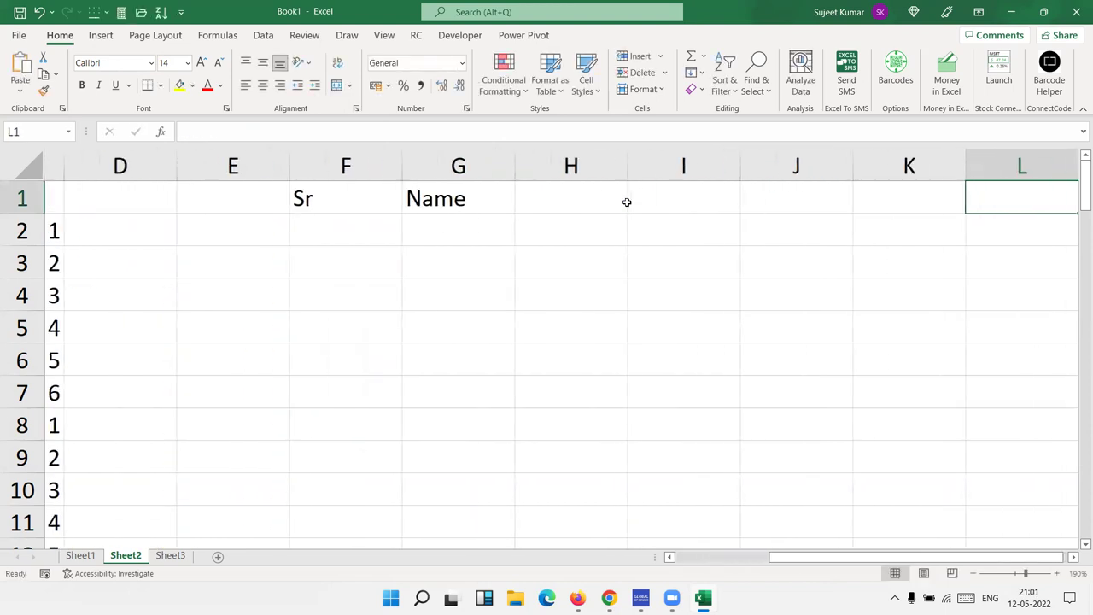
{"action": "key", "text": "Tab"}
Enter serial 1 and the name Puja in F2:G2.
{"action": "key", "text": "Left"}
{"action": "key", "text": "Left"}
{"action": "key", "text": "Left"}
{"action": "key", "text": "Left"}
{"action": "key", "text": "Down"}
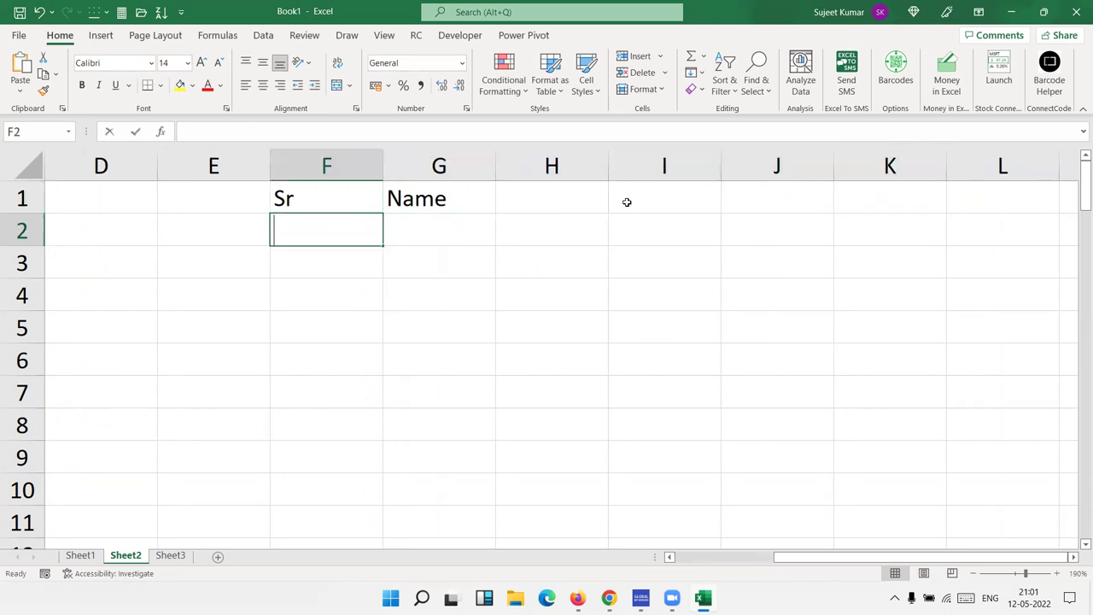
{"action": "type", "text": "1"}
{"action": "key", "text": "Tab"}
{"action": "type", "text": "Puja"}
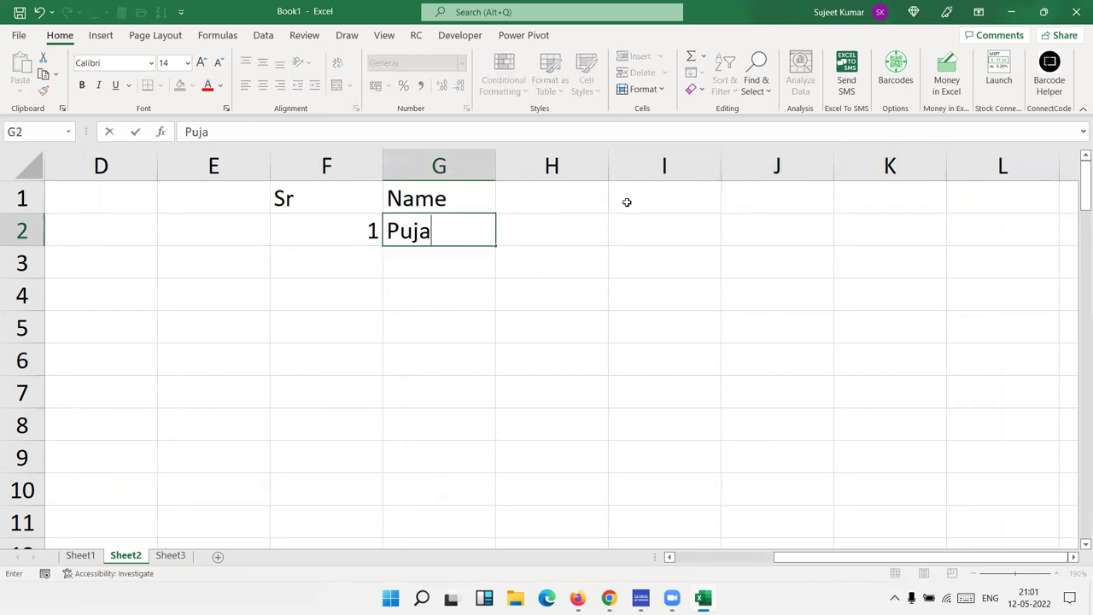
{"action": "key", "text": "Return"}
Enter serial 2 and the name Om in F3:G3.
{"action": "key", "text": "Left"}
{"action": "type", "text": "2"}
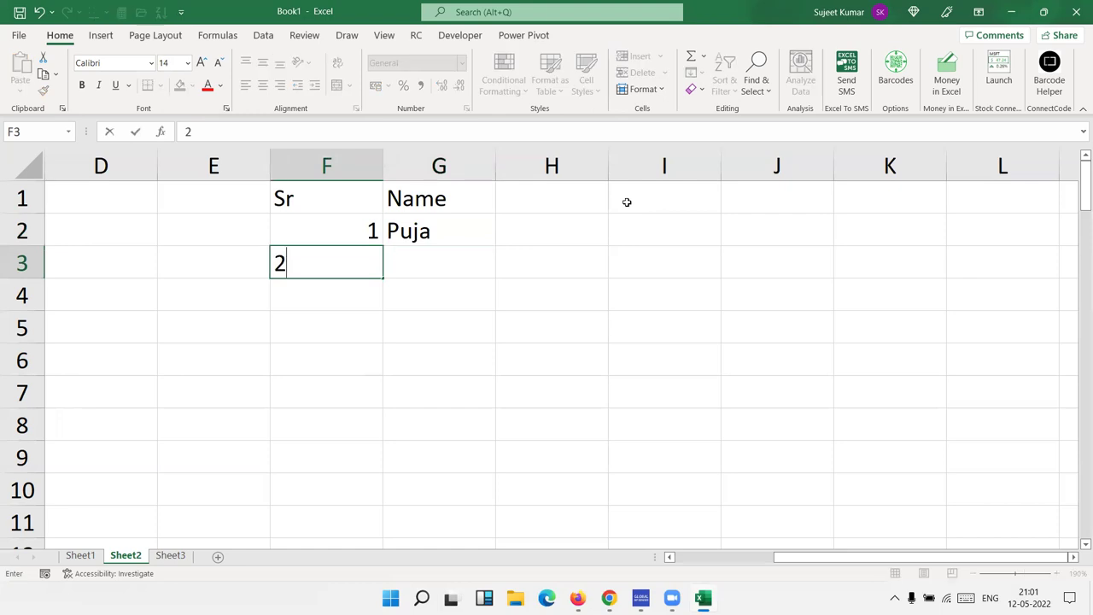
{"action": "key", "text": "Tab"}
{"action": "type", "text": "Om"}
{"action": "key", "text": "Return"}
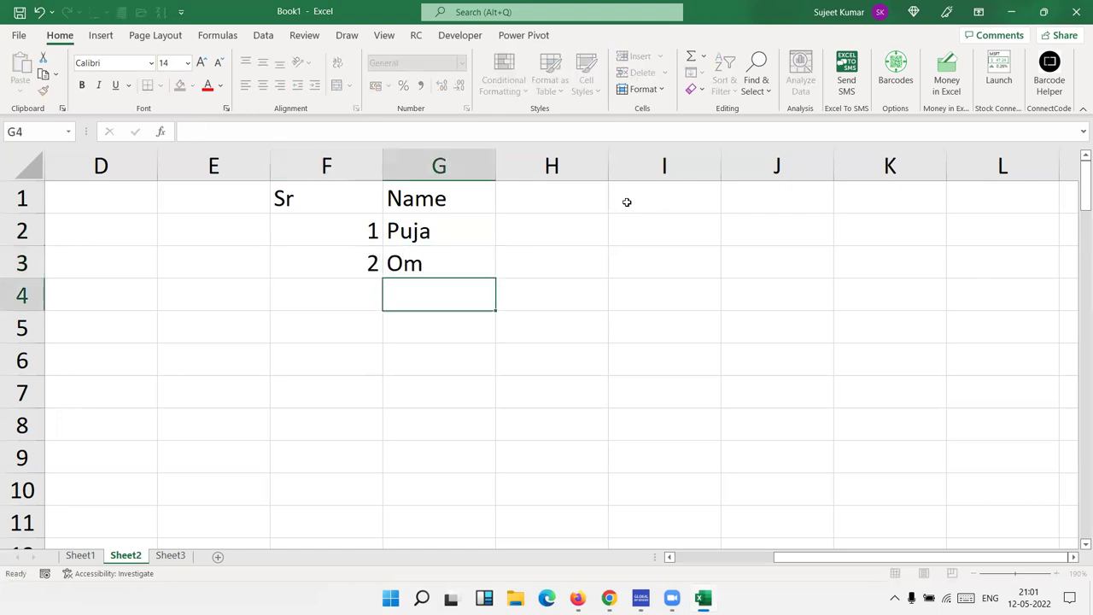
{"action": "key", "text": "Up"}
{"action": "key", "text": "Left"}
{"action": "key", "text": "shift+Down"}
{"action": "key", "text": "shift+Down"}
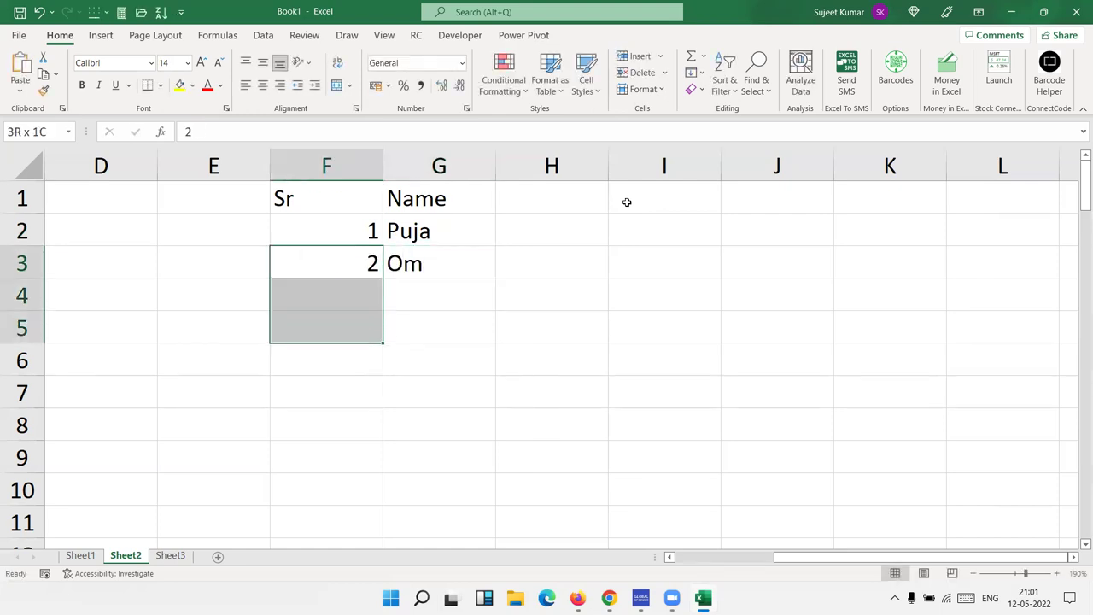
{"action": "key", "text": "shift+Down"}
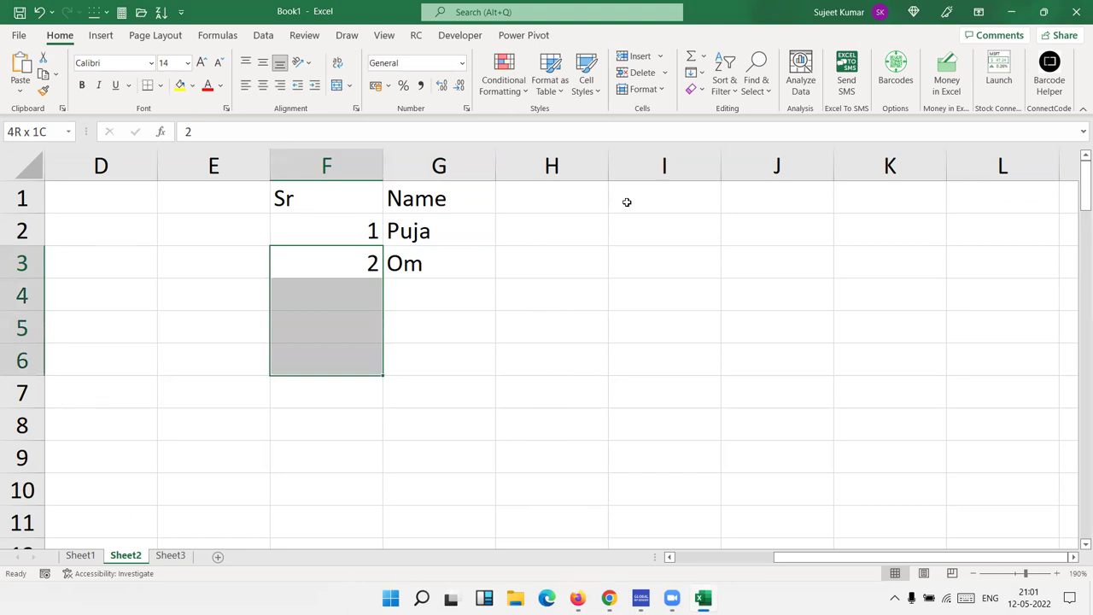
Replace F3's 2 with =IF(G3>0,F2+1,"") so serials appear only beside names.
{"action": "key", "text": "Up"}
{"action": "key", "text": "Down"}
{"action": "key", "text": "Delete"}
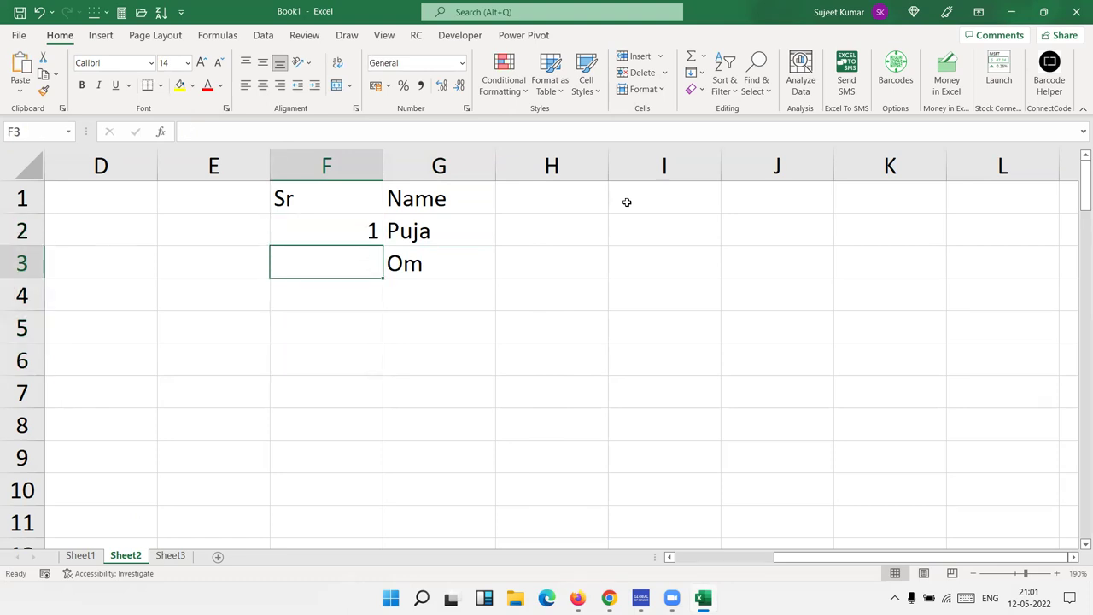
{"action": "type", "text": "=if("}
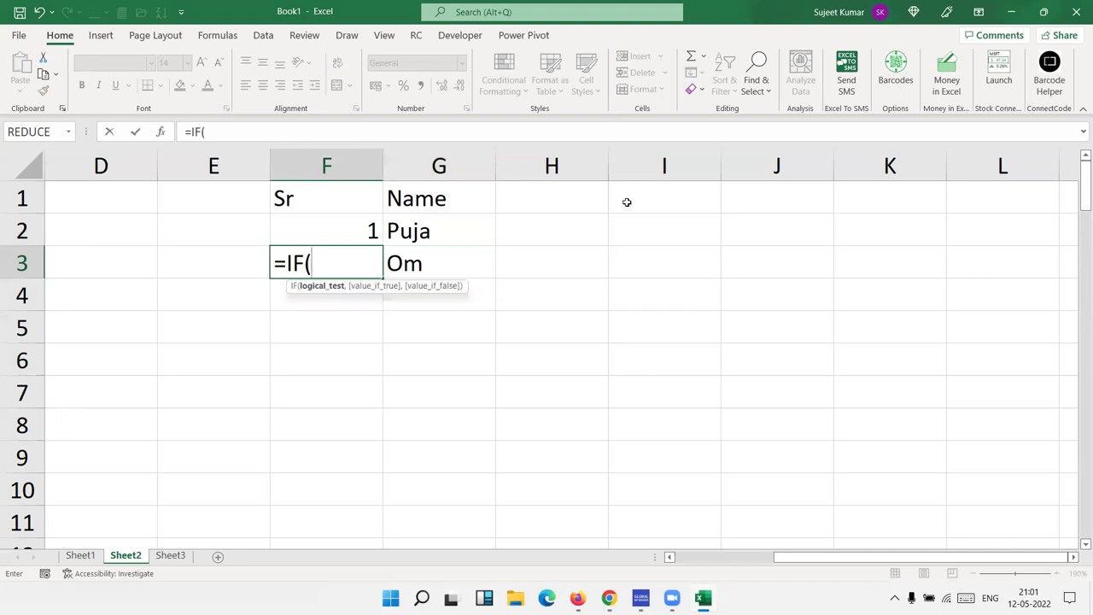
{"action": "key", "text": "Right"}
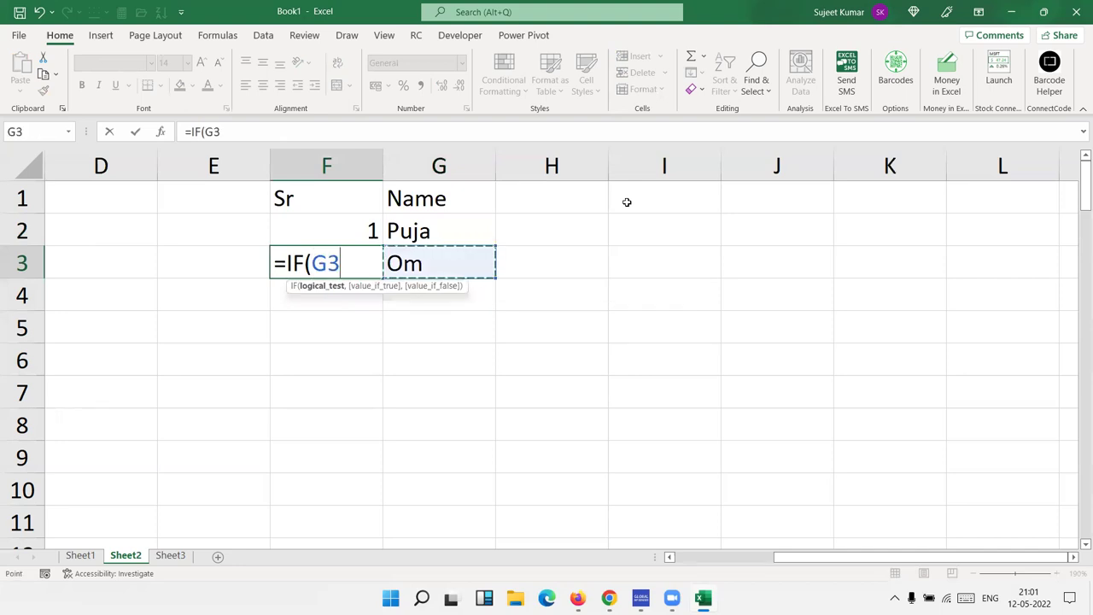
{"action": "type", "text": ">0"}
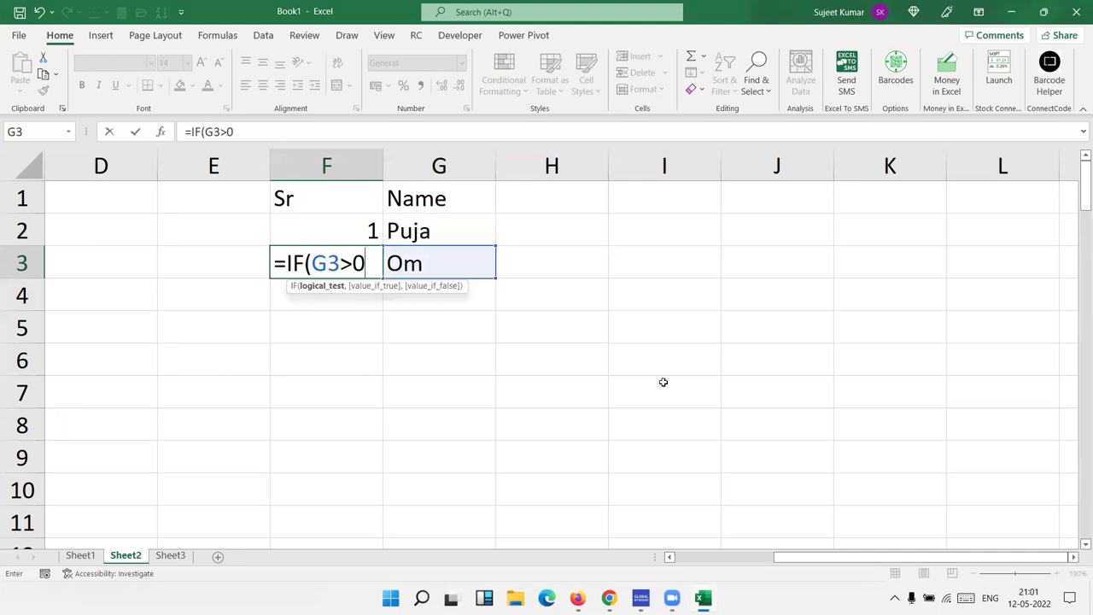
{"action": "type", "text": ","}
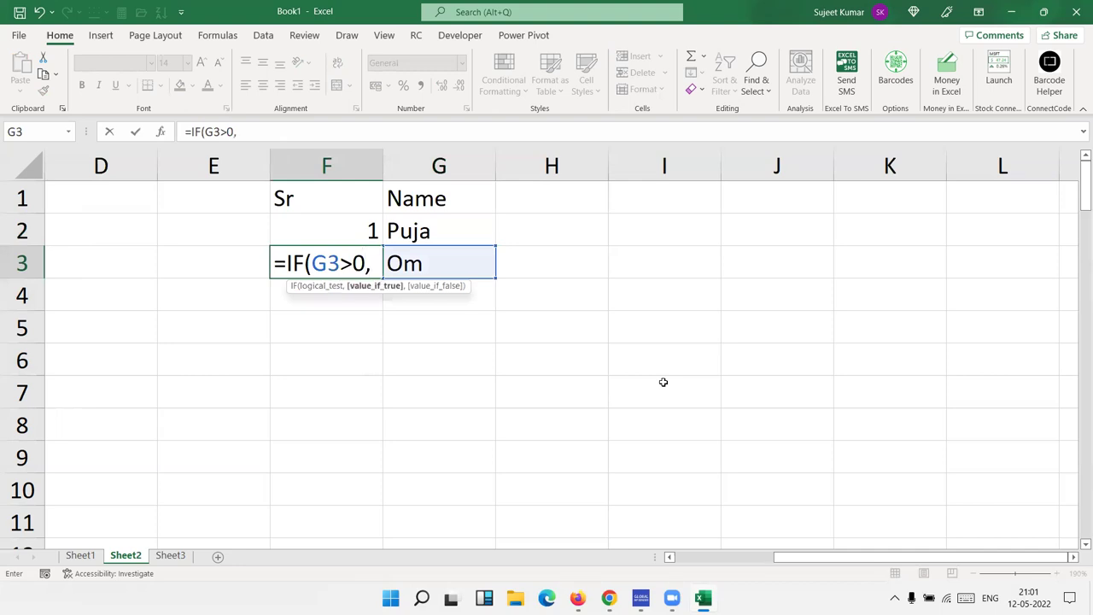
{"action": "key", "text": "Up"}
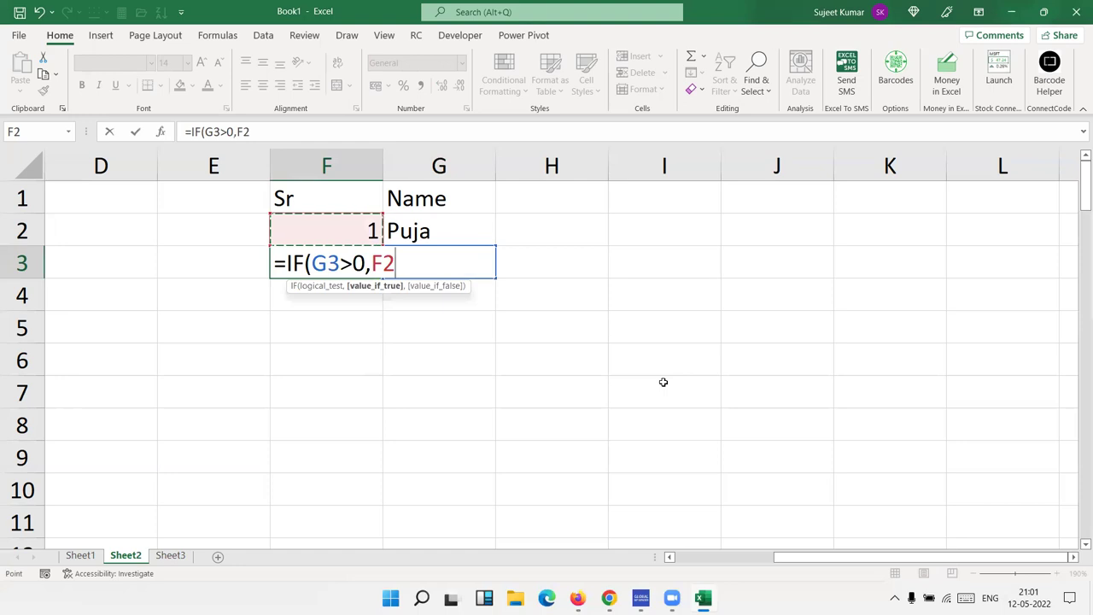
{"action": "type", "text": "+1"}
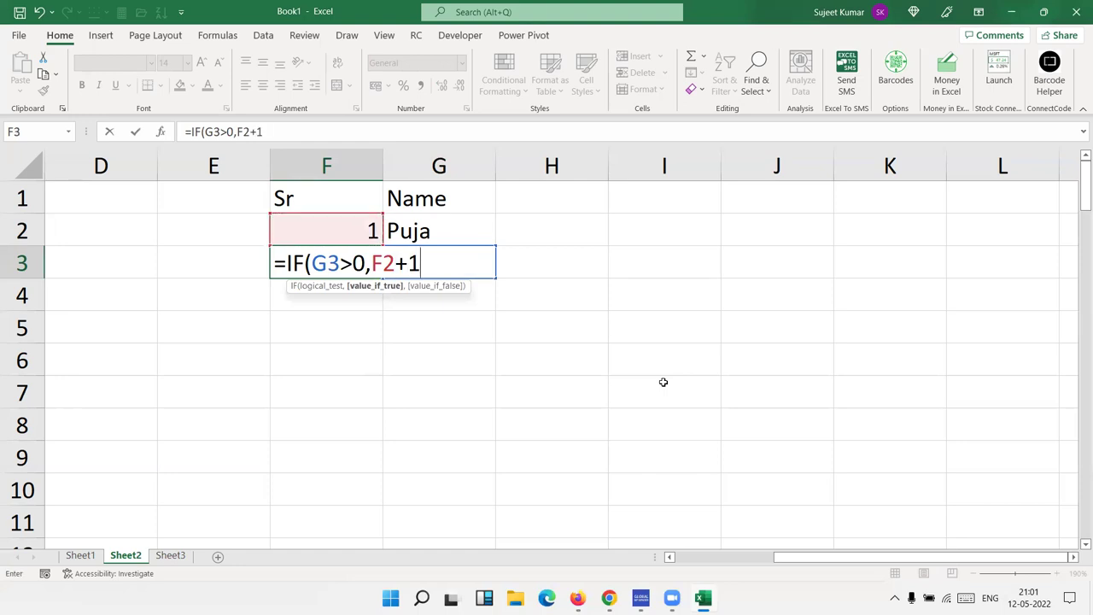
{"action": "type", "text": ",\"\""}
{"action": "key", "text": "Return"}
Copy the serial formula down column F to row 14.
{"action": "key", "text": "Up"}
{"action": "mouse_move", "coordinate": [382, 277]}
{"action": "left_mouse_down"}
{"action": "mouse_move", "coordinate": [373, 570]}
{"action": "mouse_move", "coordinate": [374, 527]}
{"action": "left_mouse_up"}
{"action": "scroll", "coordinate": [371, 486], "scroll_direction": "up", "scroll_amount": 1}
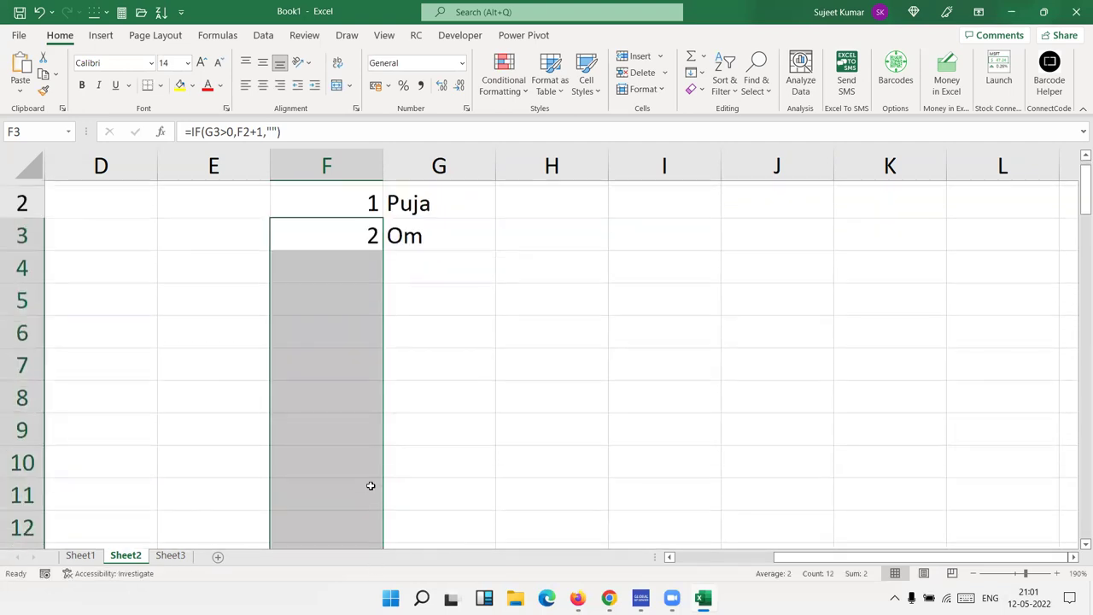
{"action": "scroll", "coordinate": [412, 324], "scroll_direction": "up", "scroll_amount": 1}
{"action": "left_click", "coordinate": [404, 297]}
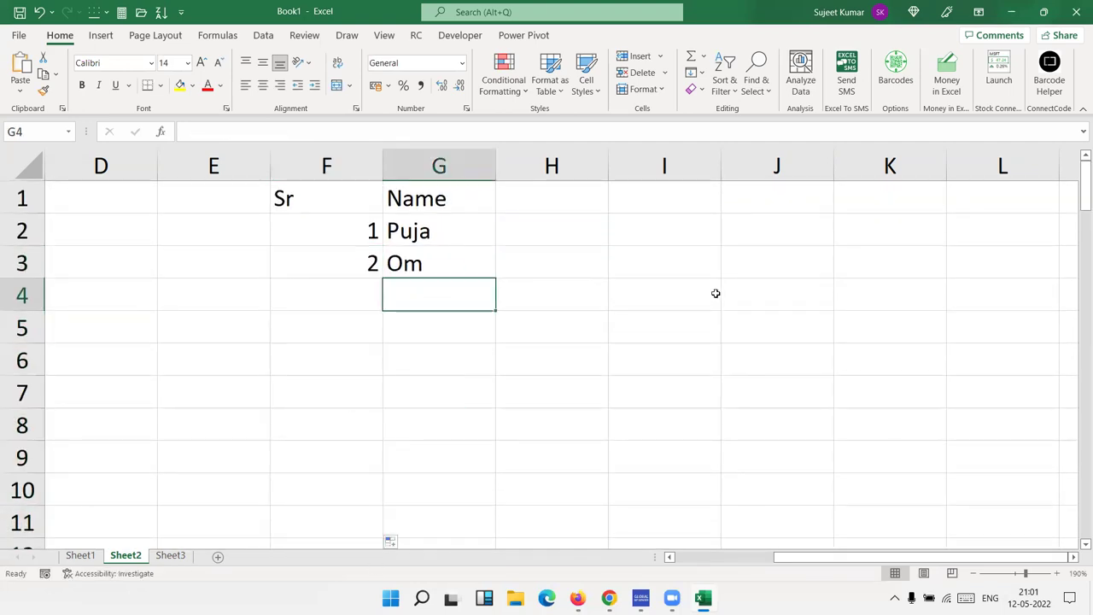
Enter the names Inder, uday, kavita and mohan in G4:G7, getting serials 3–6.
{"action": "type", "text": "Inder"}
{"action": "key", "text": "Return"}
{"action": "type", "text": "uday"}
{"action": "key", "text": "Return"}
{"action": "type", "text": "kavita"}
{"action": "key", "text": "Return"}
{"action": "type", "text": "mo"}
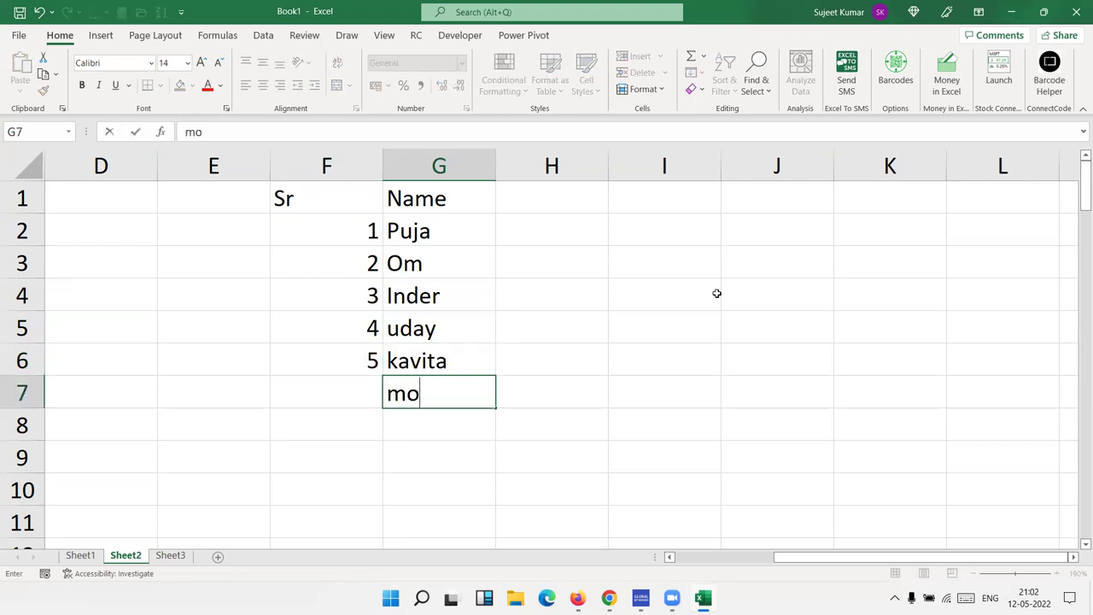
{"action": "type", "text": "han"}
{"action": "key", "text": "Return"}
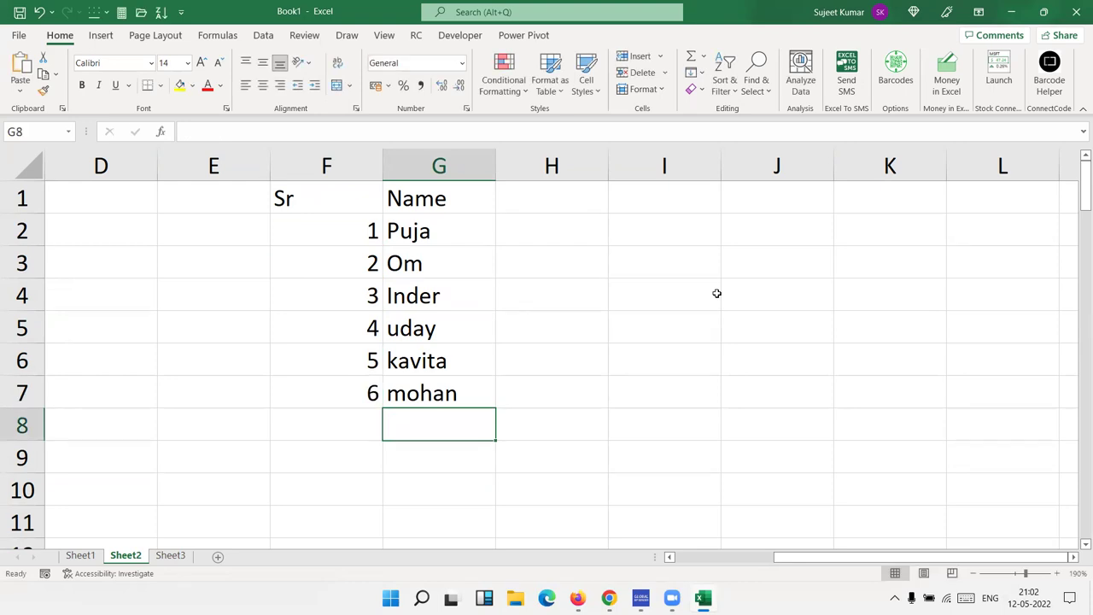
Leave row 8 blank and enter uday in G9, which shows #VALUE! beside it.
{"action": "key", "text": "Return"}
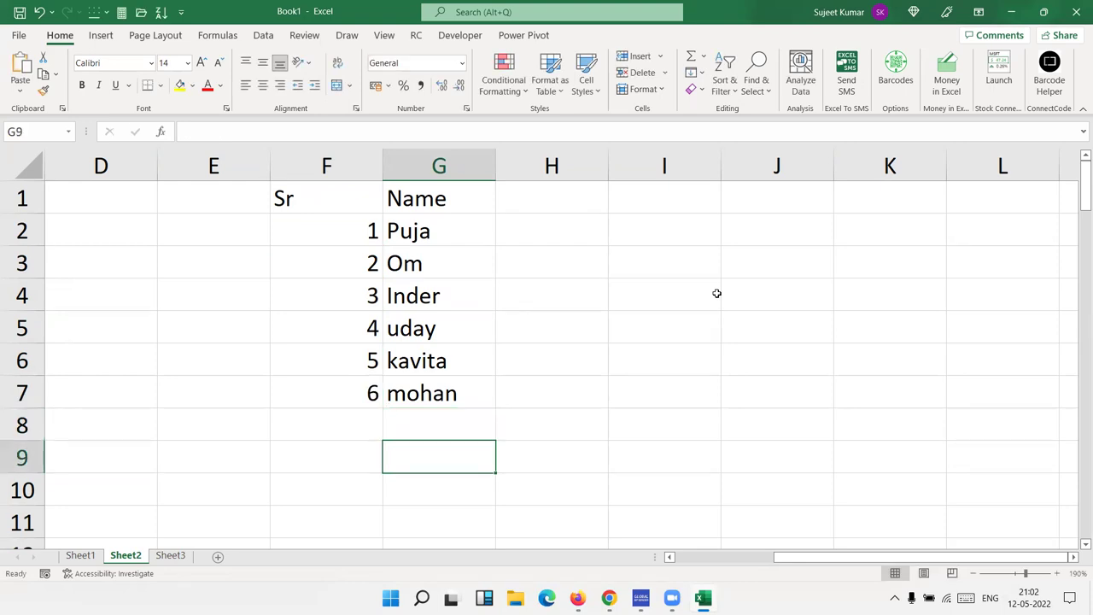
{"action": "type", "text": "uday"}
{"action": "key", "text": "Return"}
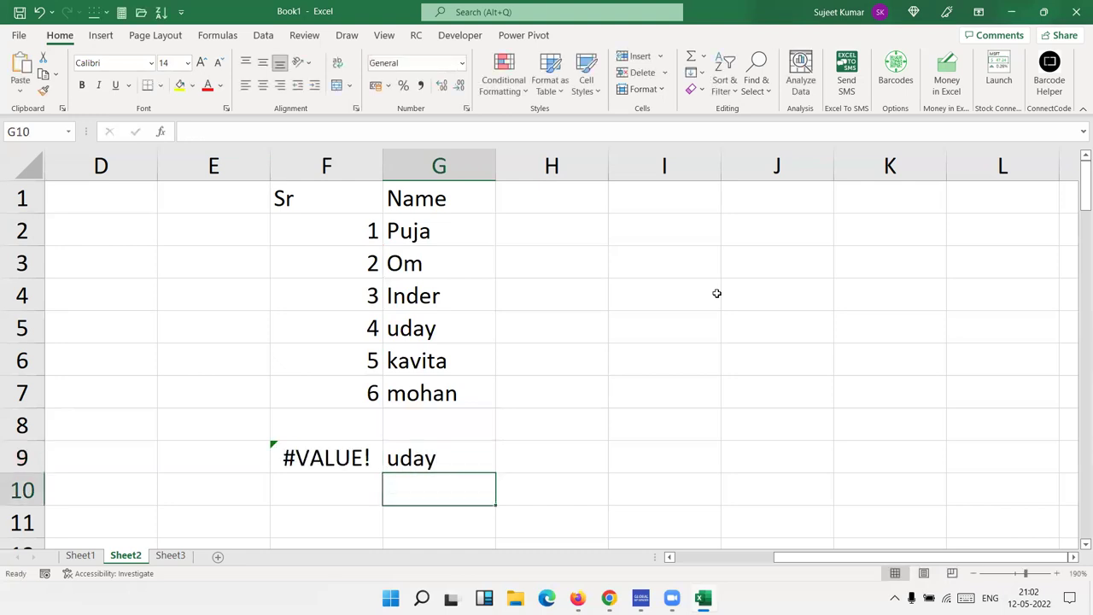
{"action": "key", "text": "Up"}
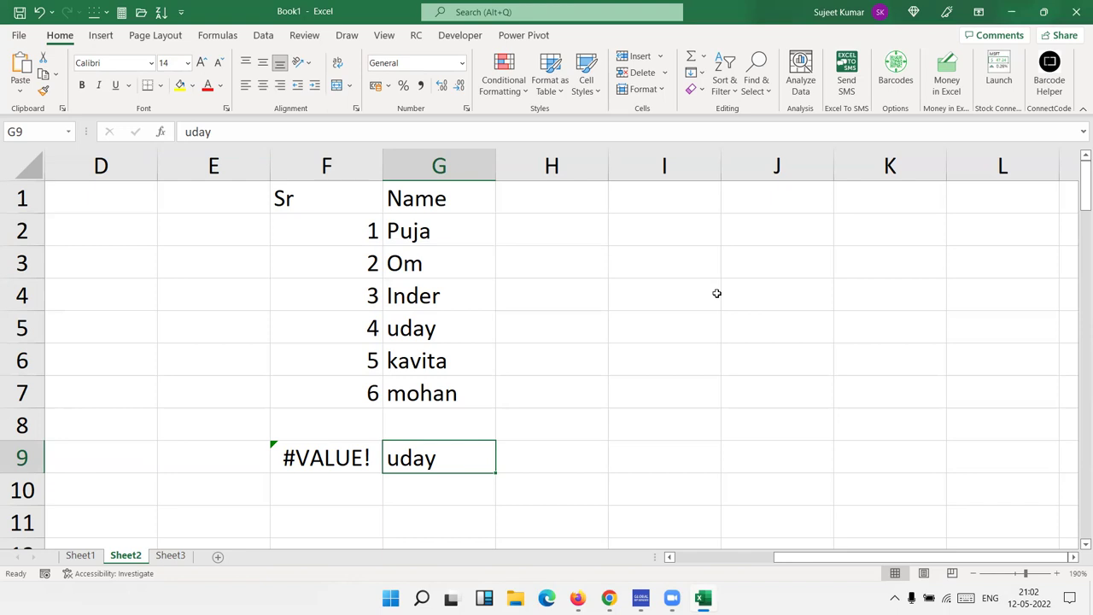
{"action": "key", "text": "Up"}
{"action": "key", "text": "Up"}
{"action": "key", "text": "Up"}
{"action": "key", "text": "Up"}
{"action": "key", "text": "Up"}
{"action": "key", "text": "Up"}
{"action": "key", "text": "Up"}
Enter the label top in J3 with the value 5 in K3.
{"action": "key", "text": "Left"}
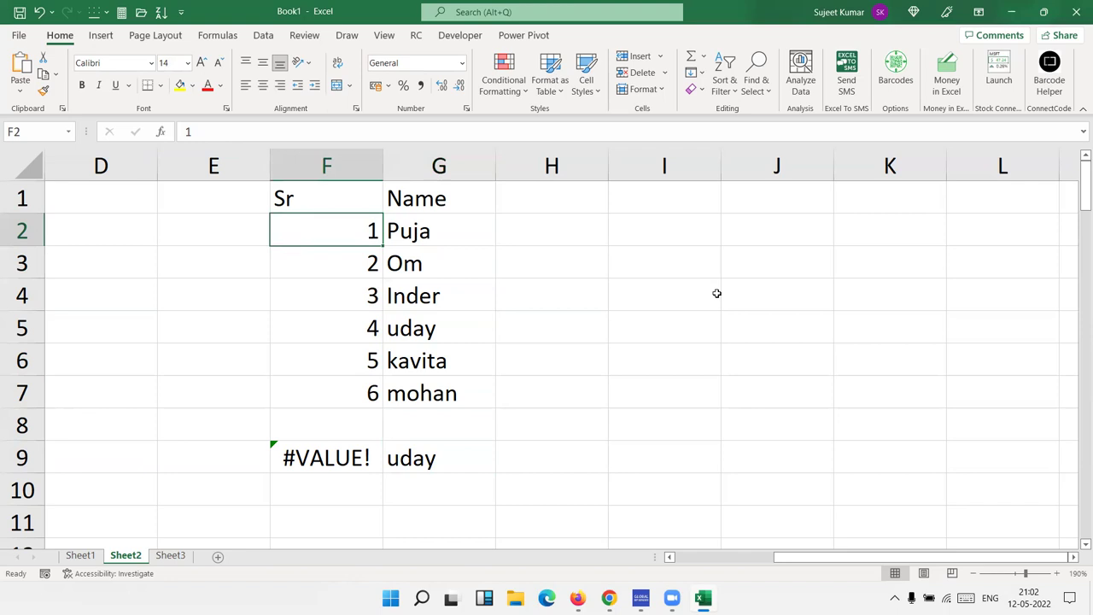
{"action": "key", "text": "Right"}
{"action": "key", "text": "Right"}
{"action": "key", "text": "Right"}
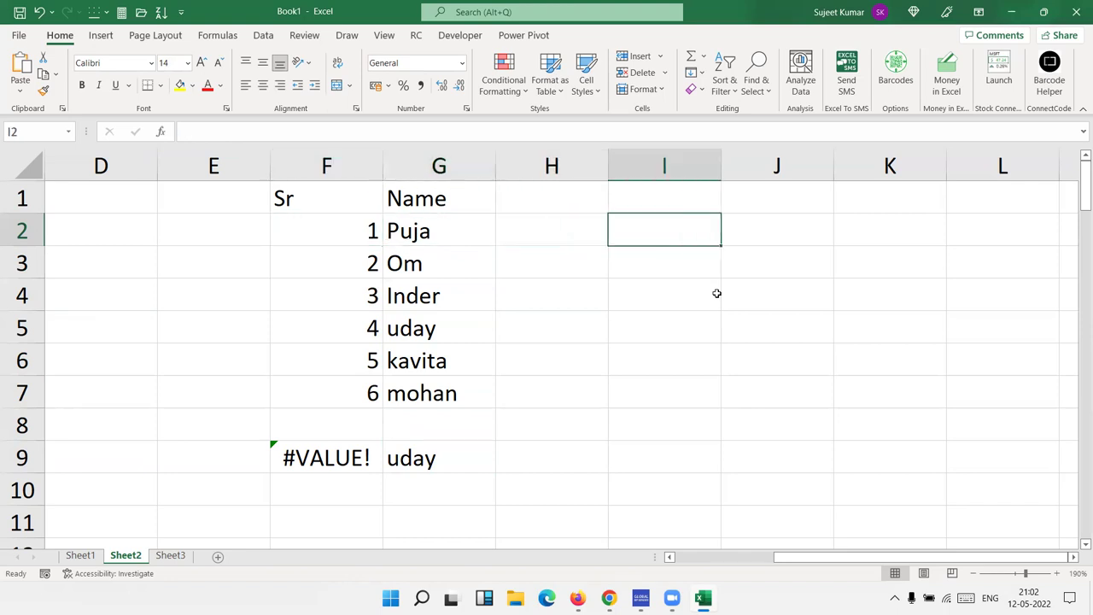
{"action": "key", "text": "Right"}
{"action": "key", "text": "Right"}
{"action": "key", "text": "Left"}
{"action": "key", "text": "Down"}
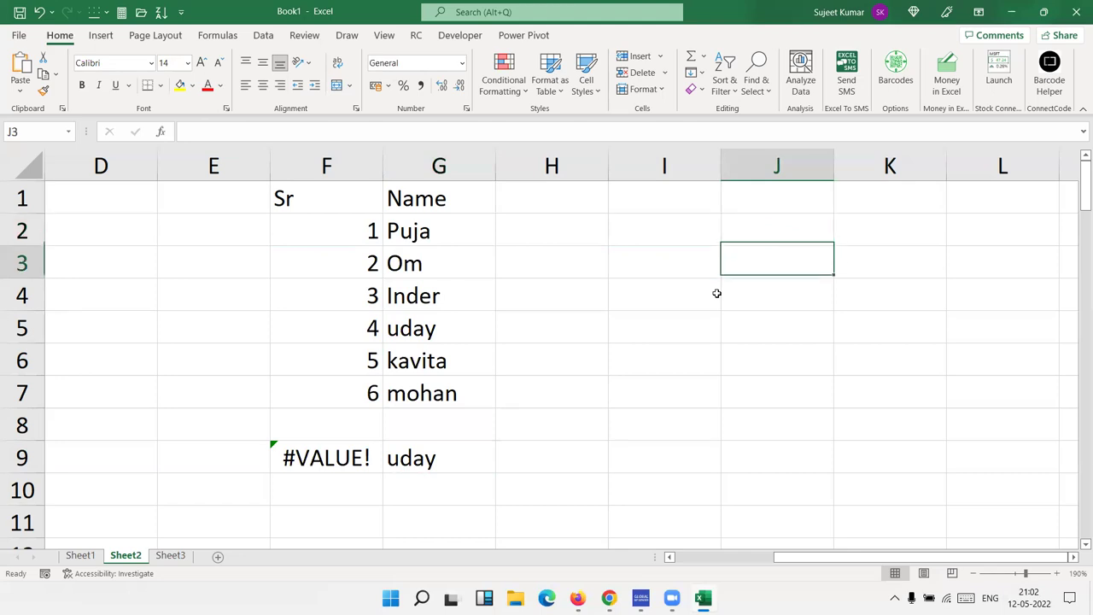
{"action": "type", "text": "to"}
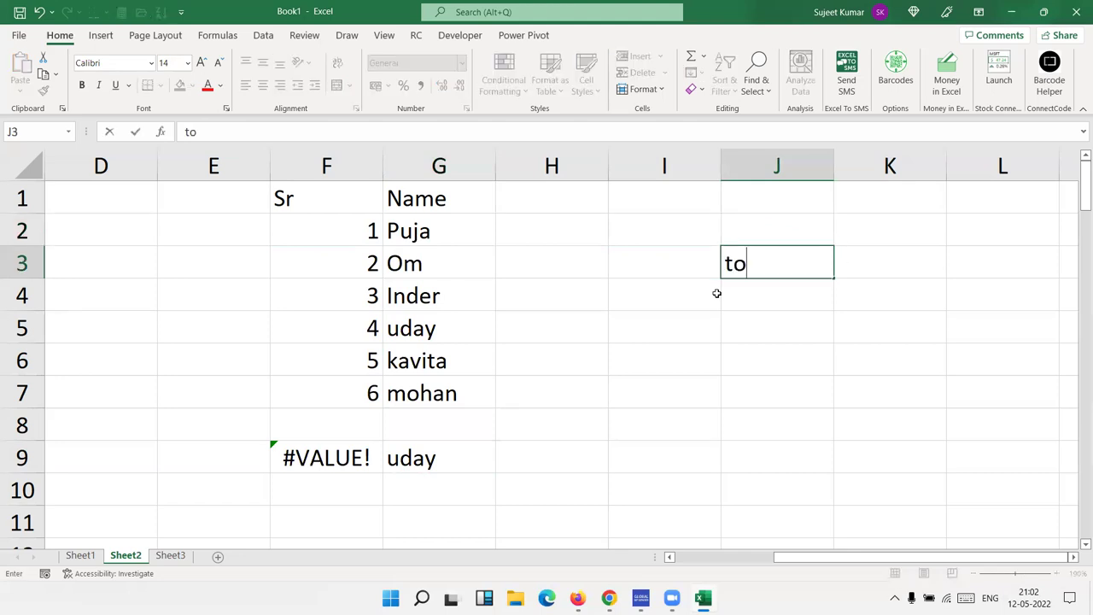
{"action": "type", "text": "p"}
{"action": "key", "text": "Tab"}
{"action": "type", "text": "5"}
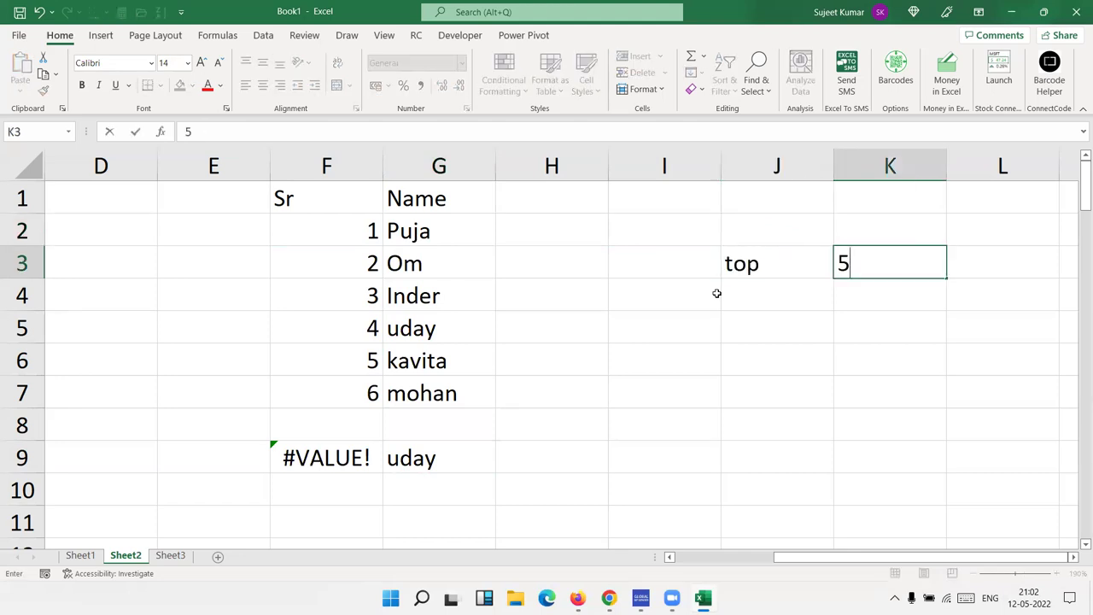
{"action": "key", "text": "Down"}
{"action": "key", "text": "Left"}
{"action": "type", "text": "10"}
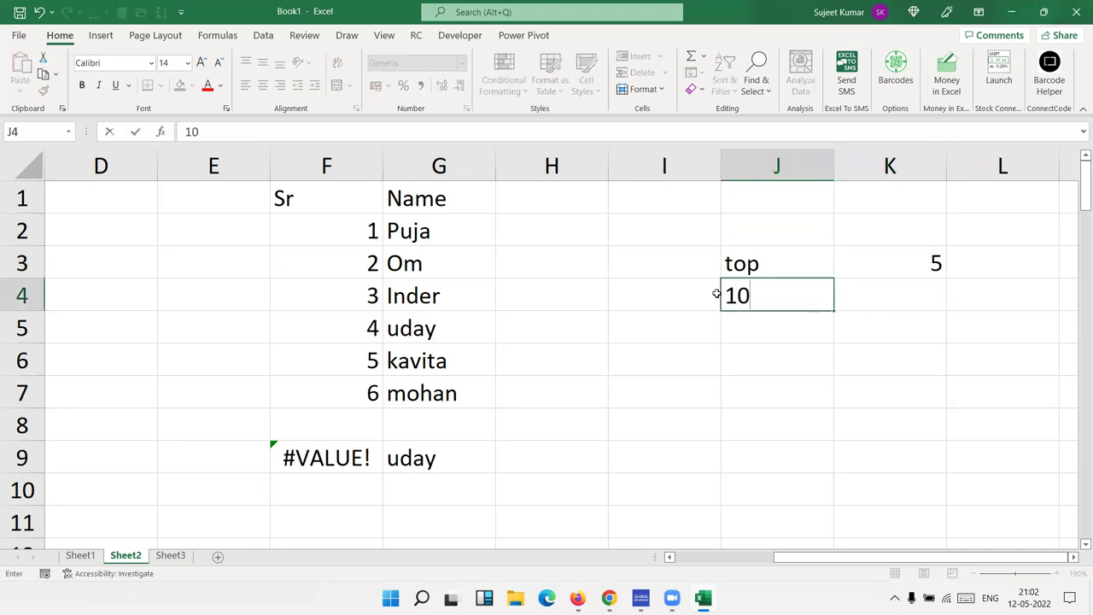
{"action": "key", "text": "Escape"}
Add an Sr heading in J5 with the first serial 1 in J6.
{"action": "key", "text": "Down"}
{"action": "type", "text": "Sr"}
{"action": "key", "text": "Return"}
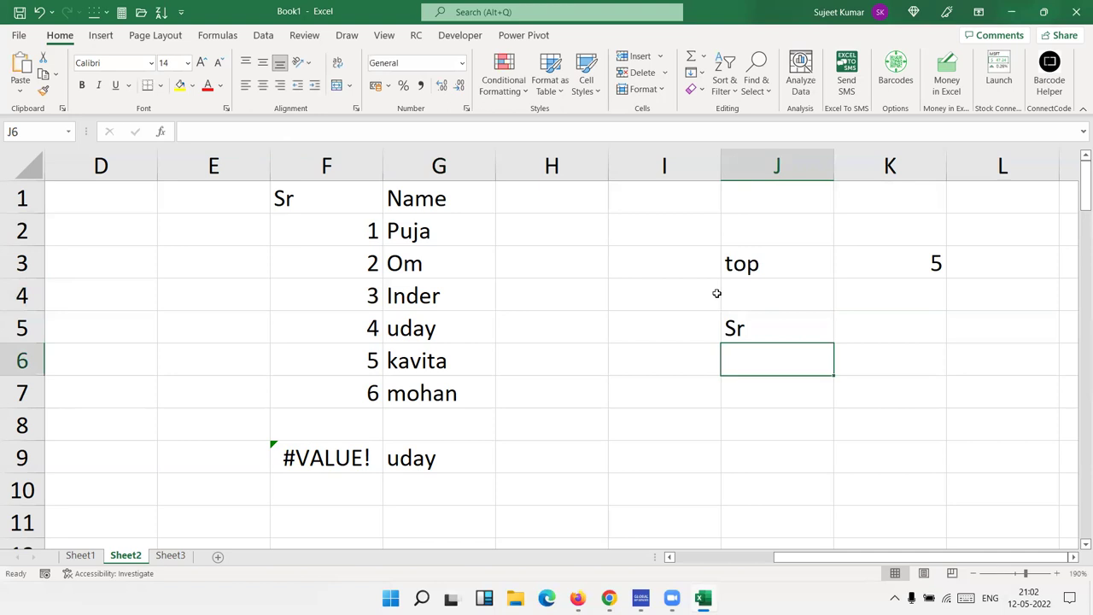
{"action": "type", "text": "1"}
{"action": "key", "text": "Return"}
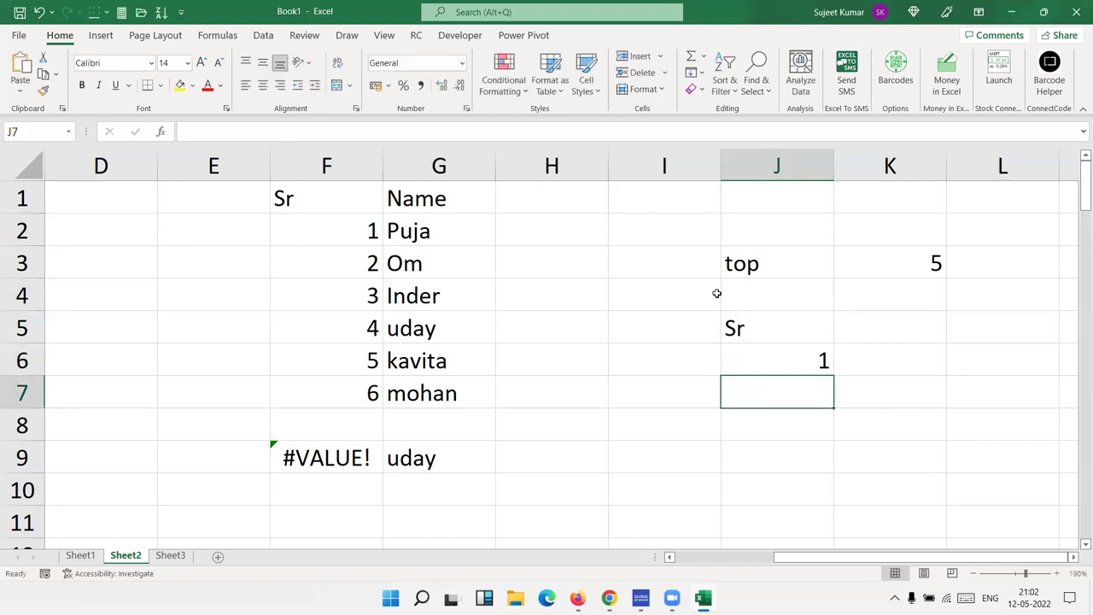
Enter =IF(J6+1>$K$3,"",J6+1) in J7, locking K3 as absolute with F4.
{"action": "type", "text": "=if"}
{"action": "key", "text": "Tab"}
{"action": "key", "text": "Up"}
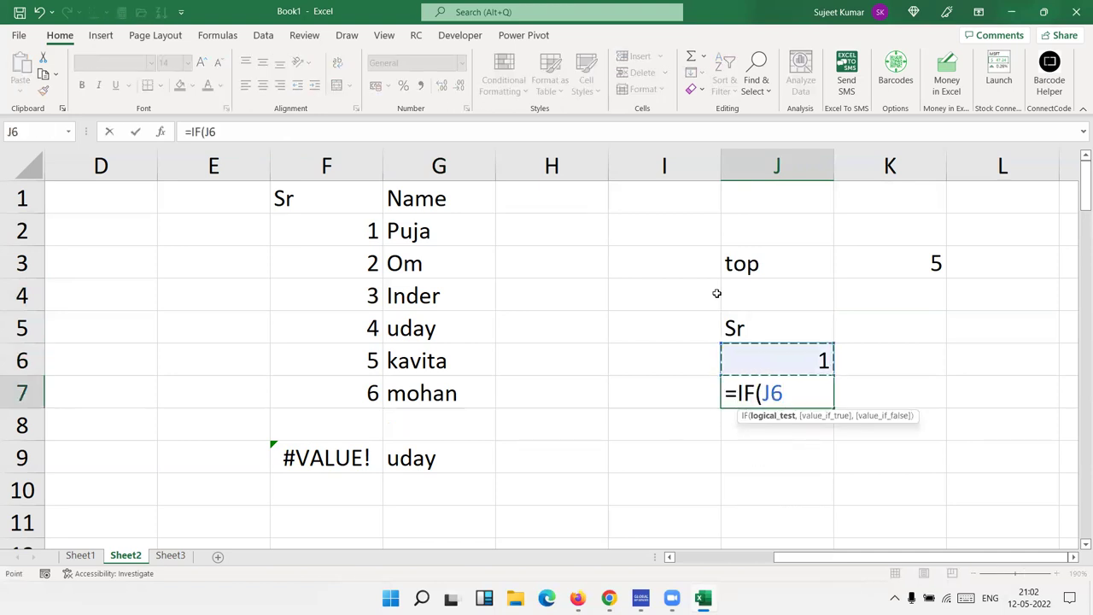
{"action": "type", "text": "+1>"}
{"action": "left_click", "coordinate": [863, 263]}
{"action": "type", "text": ",\"\","}
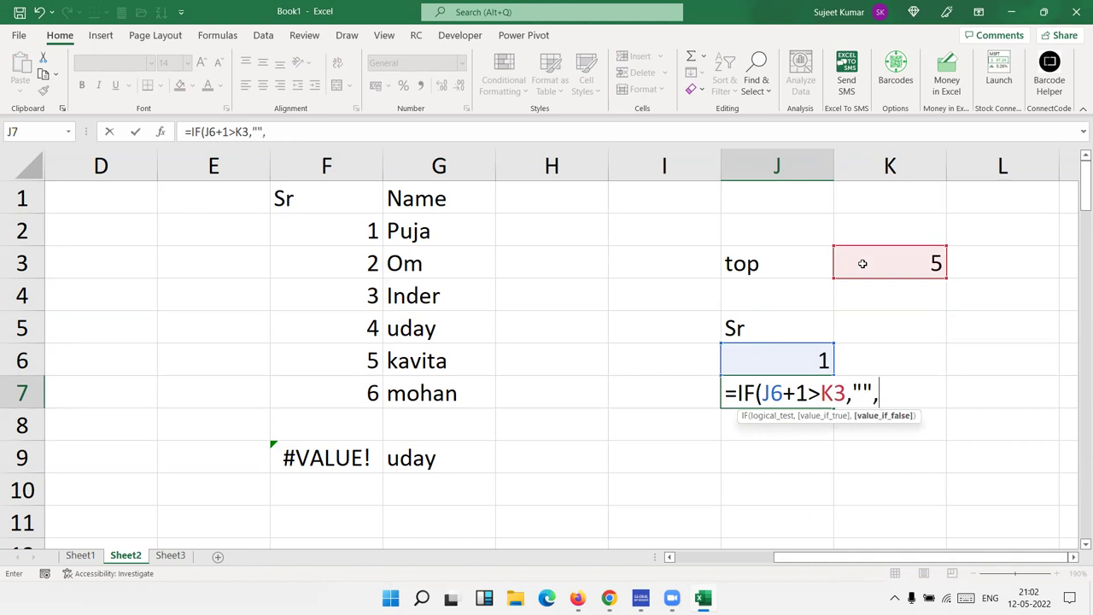
{"action": "left_click", "coordinate": [815, 355]}
{"action": "type", "text": "+1"}
{"action": "key", "text": "Return"}
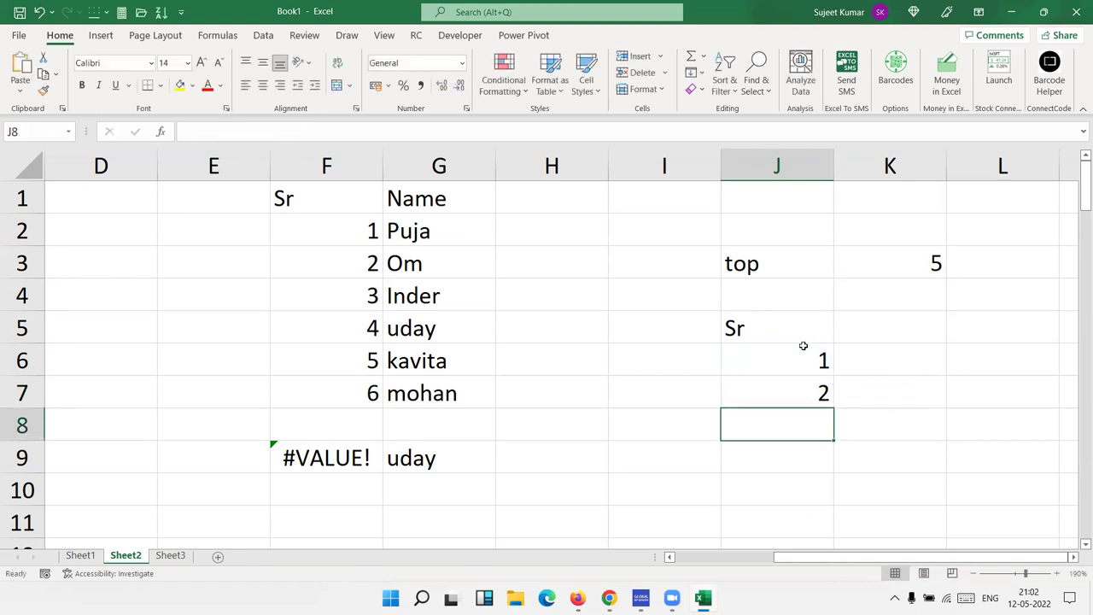
{"action": "double_click", "coordinate": [800, 398]}
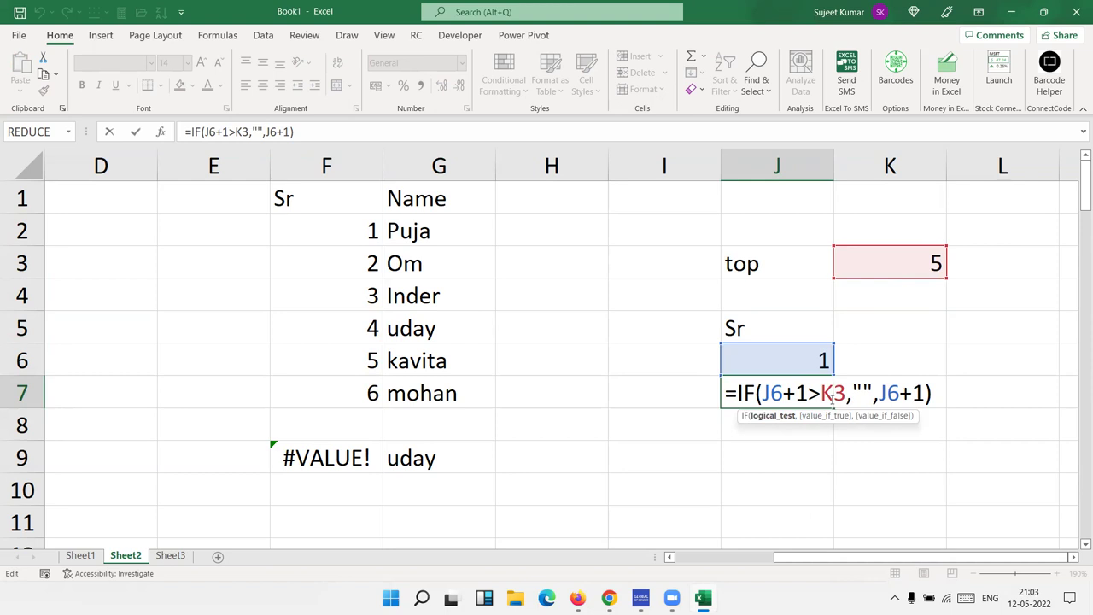
{"action": "key", "text": "F4"}
{"action": "key", "text": "Return"}
Copy J7's formula down column J to J17.
{"action": "left_click", "coordinate": [827, 395]}
{"action": "left_click_drag", "start_coordinate": [834, 409], "coordinate": [839, 522]}
{"action": "scroll", "coordinate": [838, 523], "scroll_direction": "up", "scroll_amount": 3}
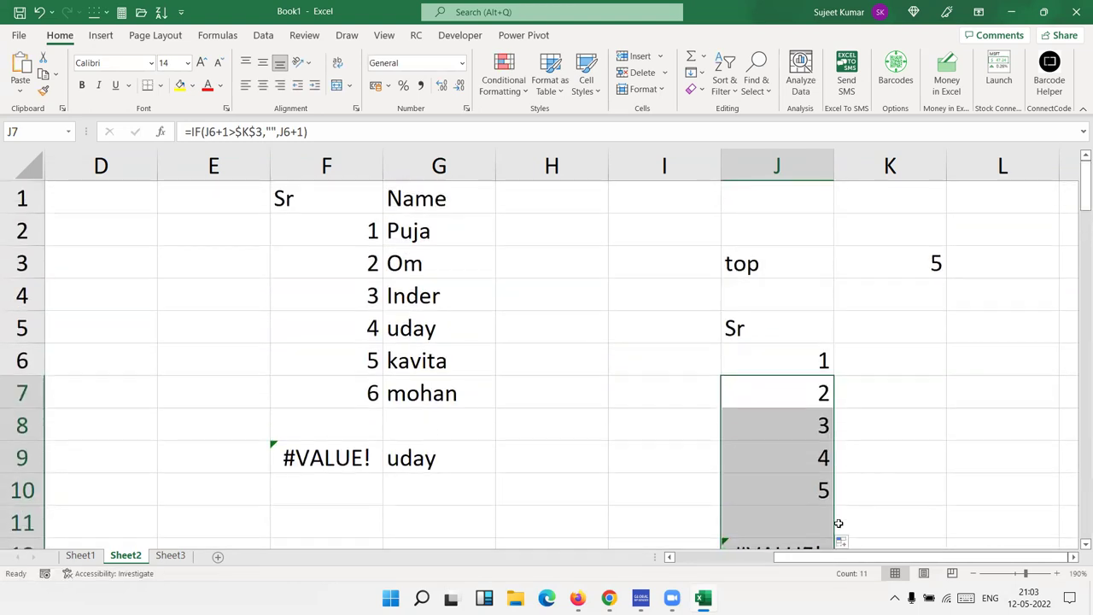
{"action": "scroll", "coordinate": [817, 451], "scroll_direction": "down", "scroll_amount": 3}
{"action": "scroll", "coordinate": [817, 451], "scroll_direction": "up", "scroll_amount": 2}
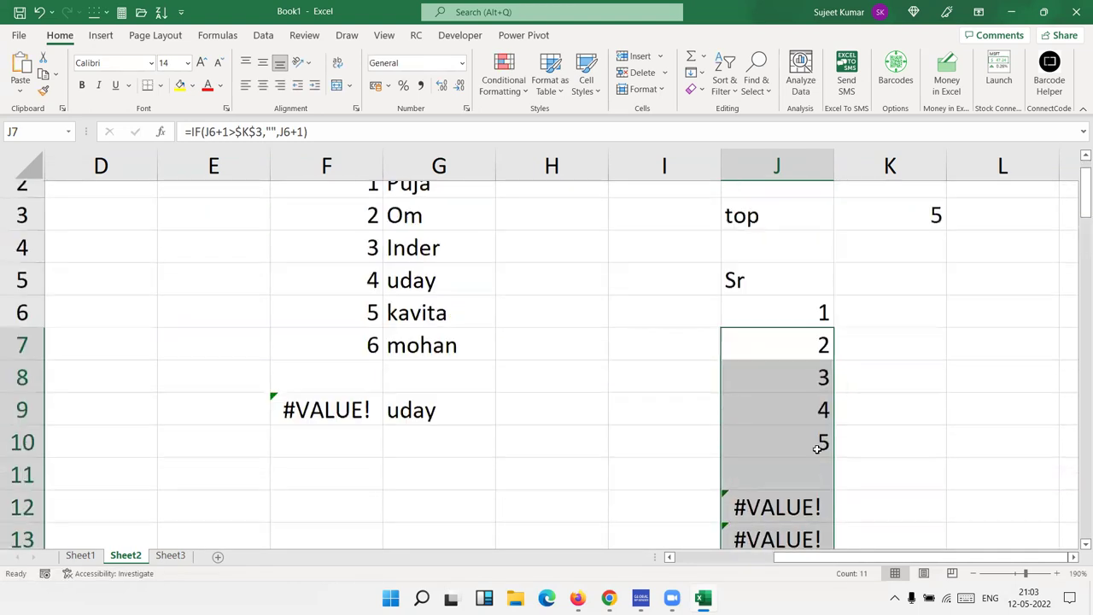
{"action": "scroll", "coordinate": [817, 450], "scroll_direction": "up", "scroll_amount": 1}
Wrap J7's formula in IFERROR(...,"") and fill it down J7:J17 with Ctrl+D.
{"action": "double_click", "coordinate": [763, 391]}
{"action": "left_click", "coordinate": [731, 392]}
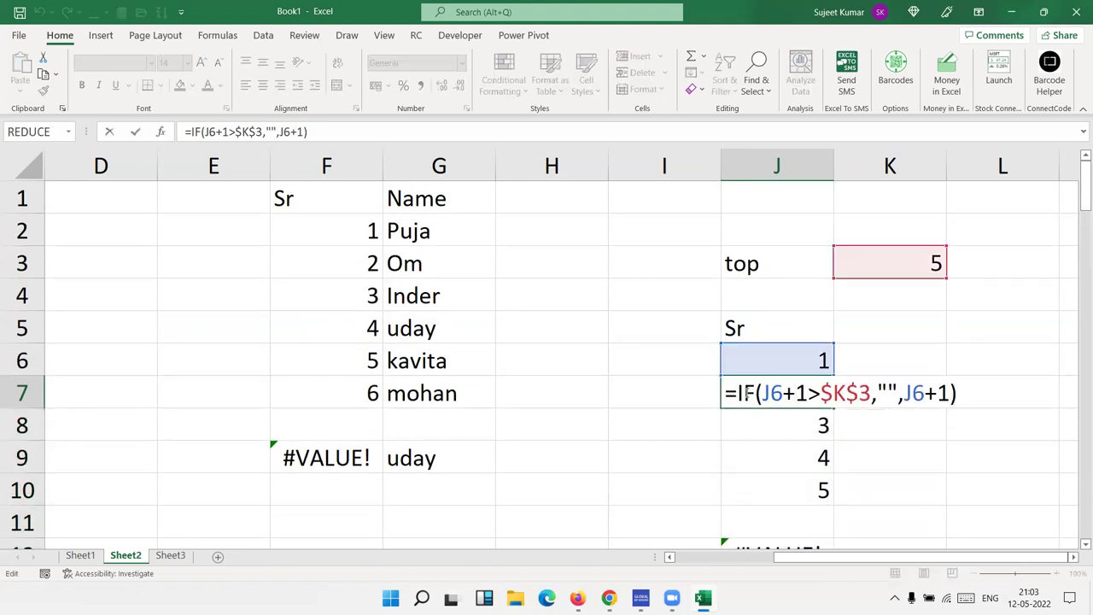
{"action": "type", "text": "ife"}
{"action": "key", "text": "Tab"}
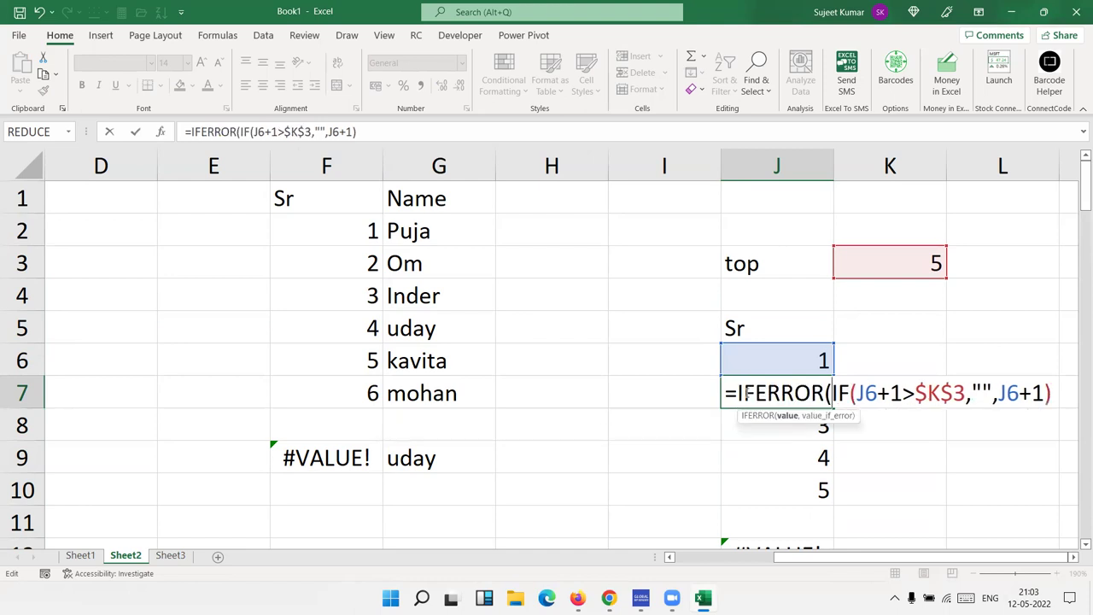
{"action": "left_click", "coordinate": [1056, 389]}
{"action": "type", "text": ",\"\""}
{"action": "key", "text": "Return"}
{"action": "key", "text": "Return"}
{"action": "key", "text": "ctrl+shift+Down"}
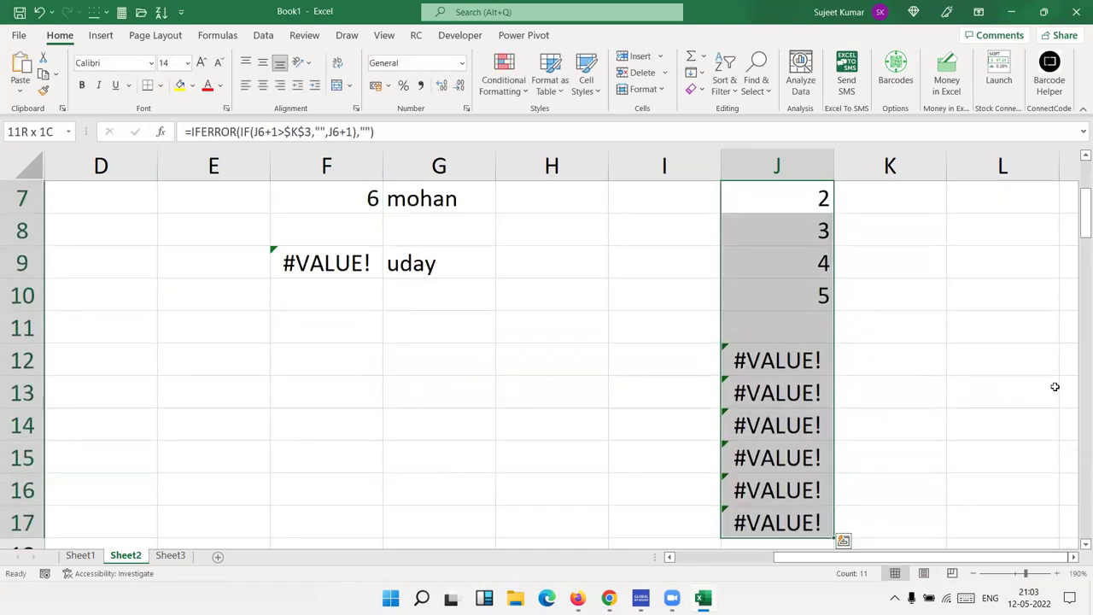
{"action": "key", "text": "ctrl+d"}
{"action": "key", "text": "ctrl+Up"}
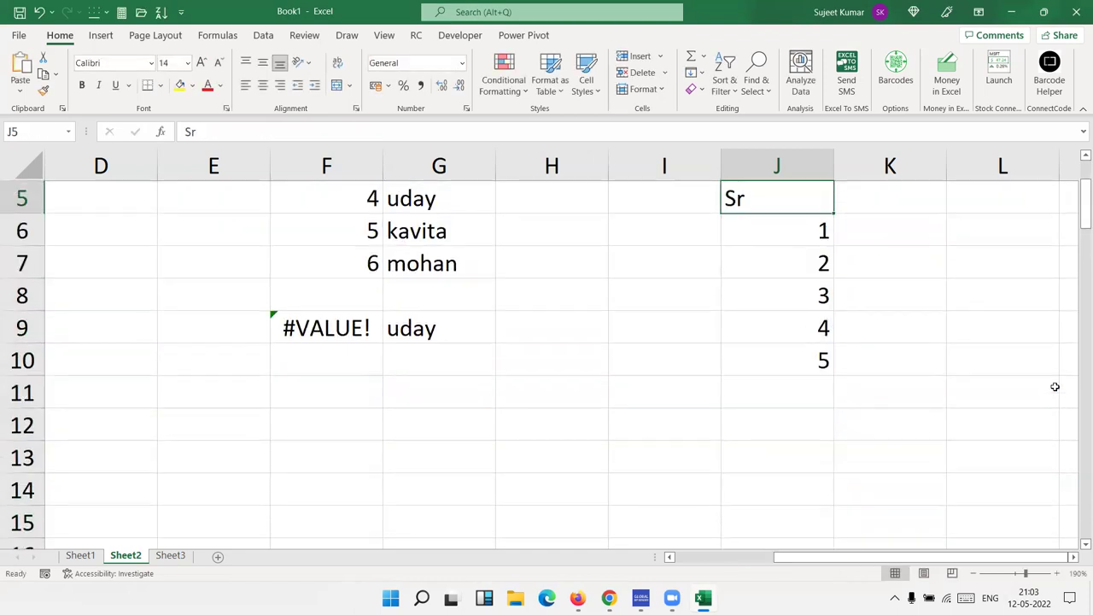
{"action": "key", "text": "ctrl+Up"}
{"action": "key", "text": "Right"}
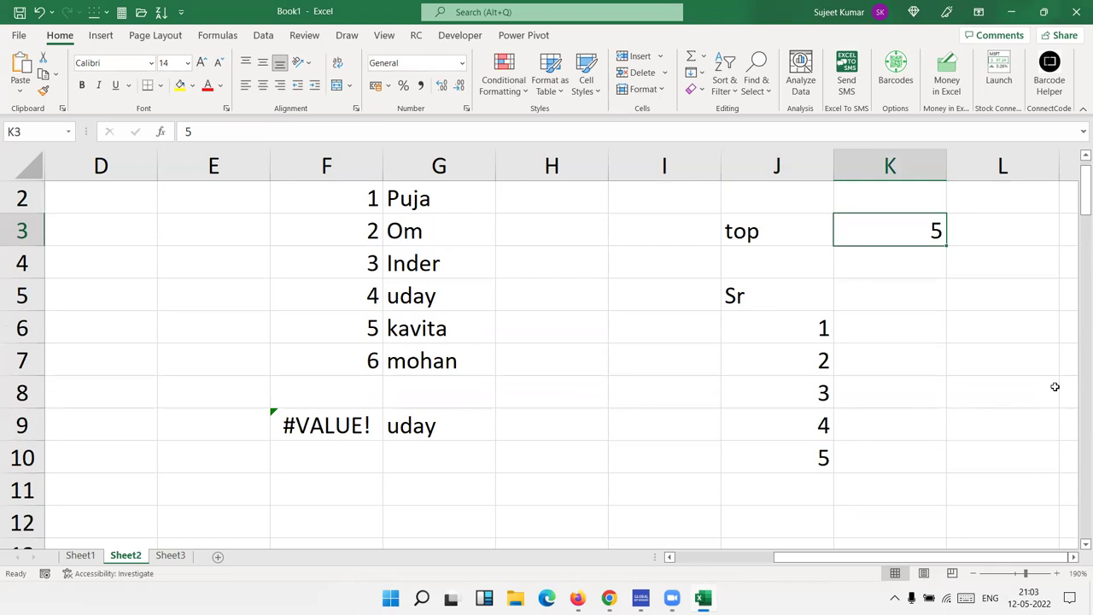
Try top values of 10 and then 7 in K3.
{"action": "type", "text": "10"}
{"action": "key", "text": "Return"}
{"action": "key", "text": "Up"}
{"action": "type", "text": "7"}
{"action": "key", "text": "Return"}
Add a Start label in H3 with 5 in I3, and set top to 10.
{"action": "key", "text": "Up"}
{"action": "key", "text": "Left"}
{"action": "key", "text": "Left"}
{"action": "key", "text": "Left"}
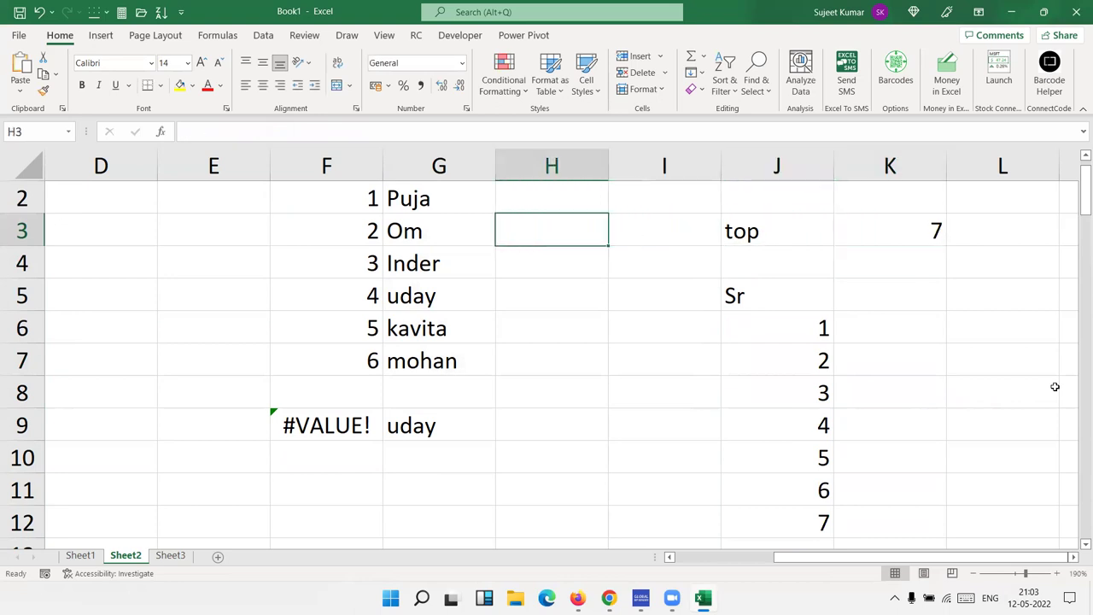
{"action": "type", "text": "Start"}
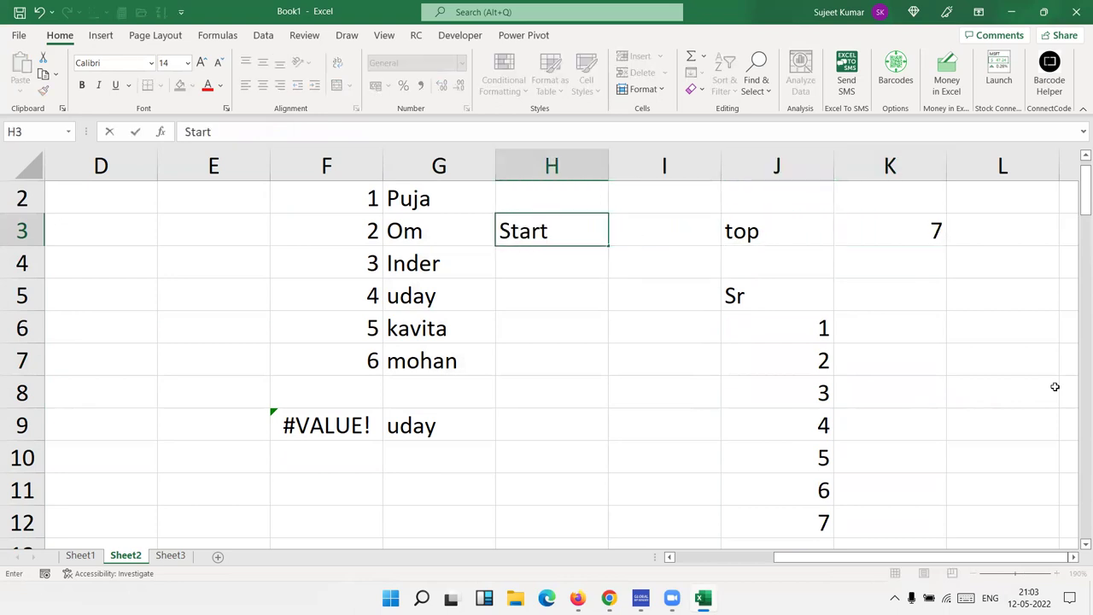
{"action": "key", "text": "Tab"}
{"action": "type", "text": "5"}
{"action": "key", "text": "Tab"}
{"action": "key", "text": "Tab"}
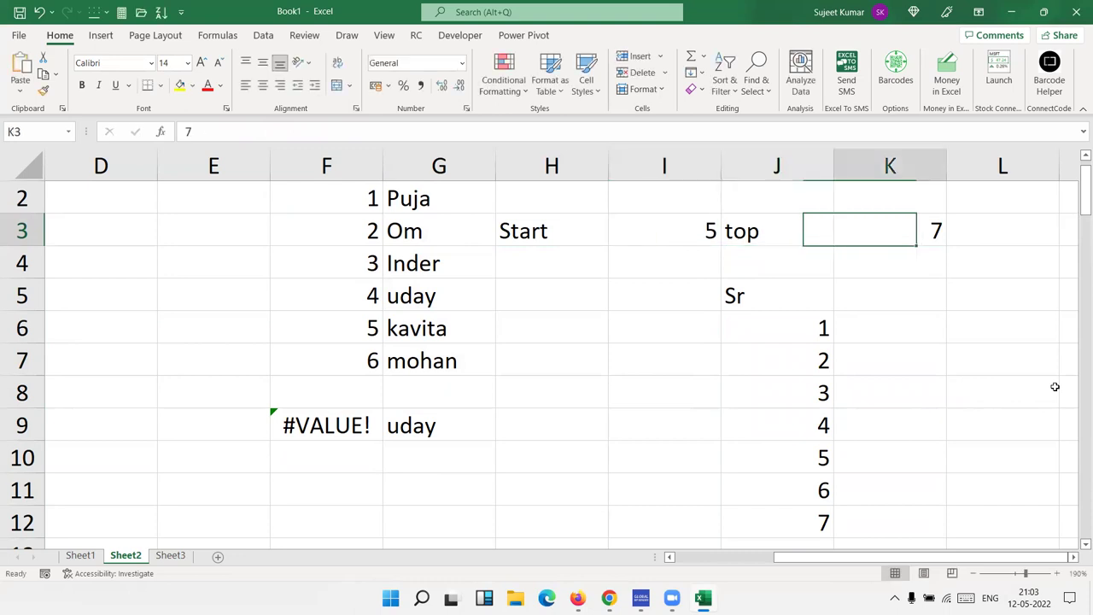
{"action": "type", "text": "10"}
{"action": "key", "text": "Return"}
Link J6 to the Start value with =I3 so the series runs 5 to 10.
{"action": "key", "text": "Down"}
{"action": "key", "text": "Down"}
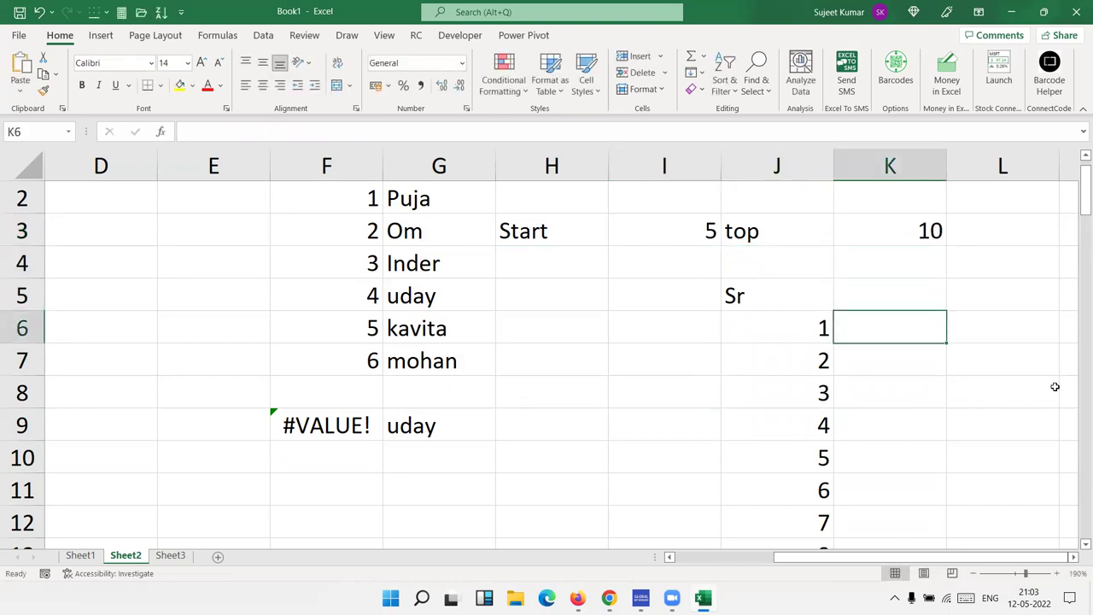
{"action": "key", "text": "Left"}
{"action": "type", "text": "="}
{"action": "key", "text": "Left"}
{"action": "key", "text": "Left"}
{"action": "key", "text": "Up"}
{"action": "key", "text": "Up"}
{"action": "key", "text": "Up"}
{"action": "key", "text": "Right"}
{"action": "key", "text": "Return"}
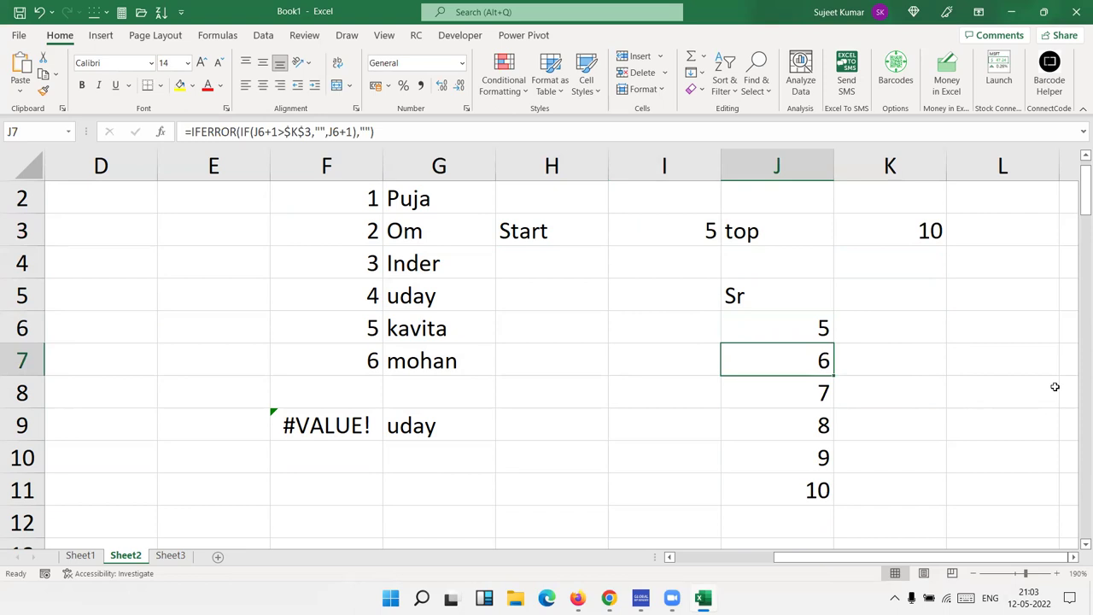
{"action": "key", "text": "Down"}
{"action": "key", "text": "Down"}
{"action": "key", "text": "Down"}
{"action": "key", "text": "Down"}
{"action": "key", "text": "Down"}
{"action": "key", "text": "Down"}
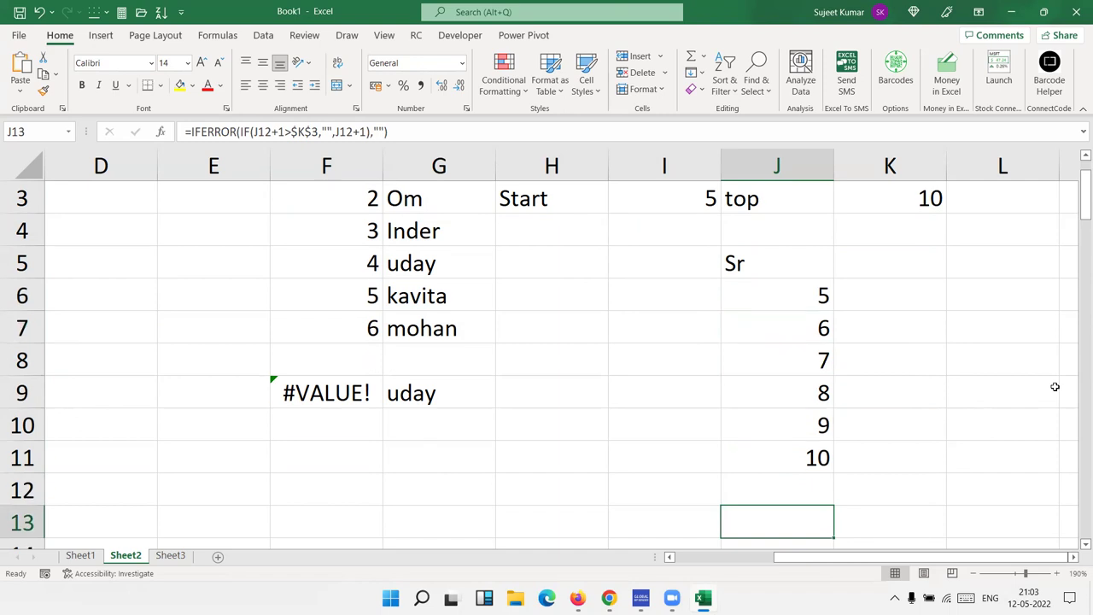
Inspect J13's formula without changes, then move back toward the #VALUE! cell F9.
{"action": "key", "text": "F2"}
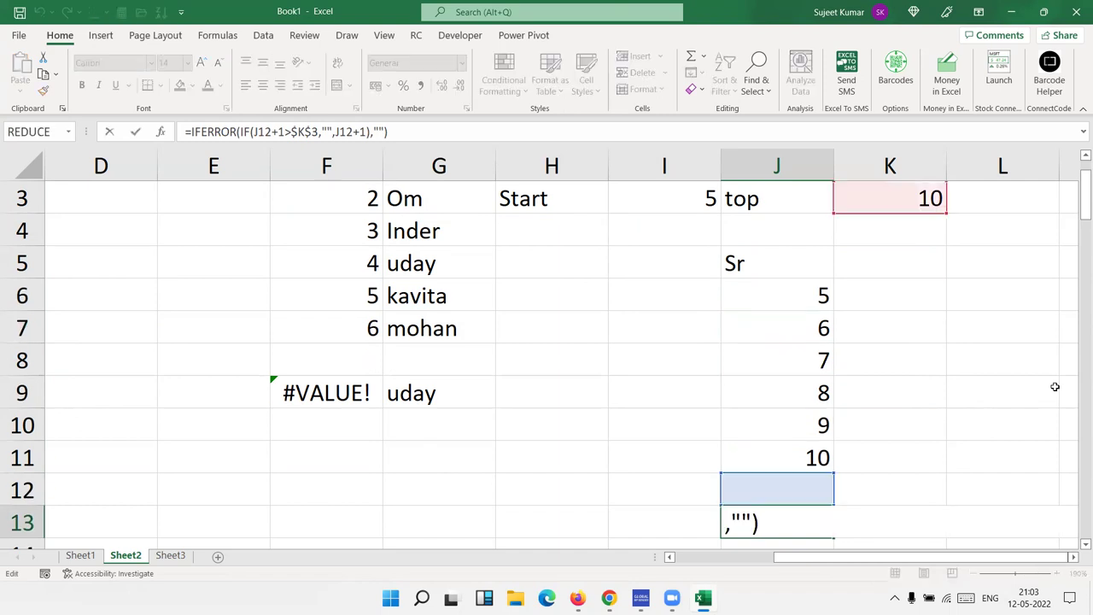
{"action": "key", "text": "Escape"}
{"action": "key", "text": "Left"}
{"action": "key", "text": "Left"}
{"action": "key", "text": "Left"}
{"action": "key", "text": "Left"}
{"action": "key", "text": "Up"}
{"action": "key", "text": "Up"}
{"action": "key", "text": "Up"}
{"action": "key", "text": "Up"}
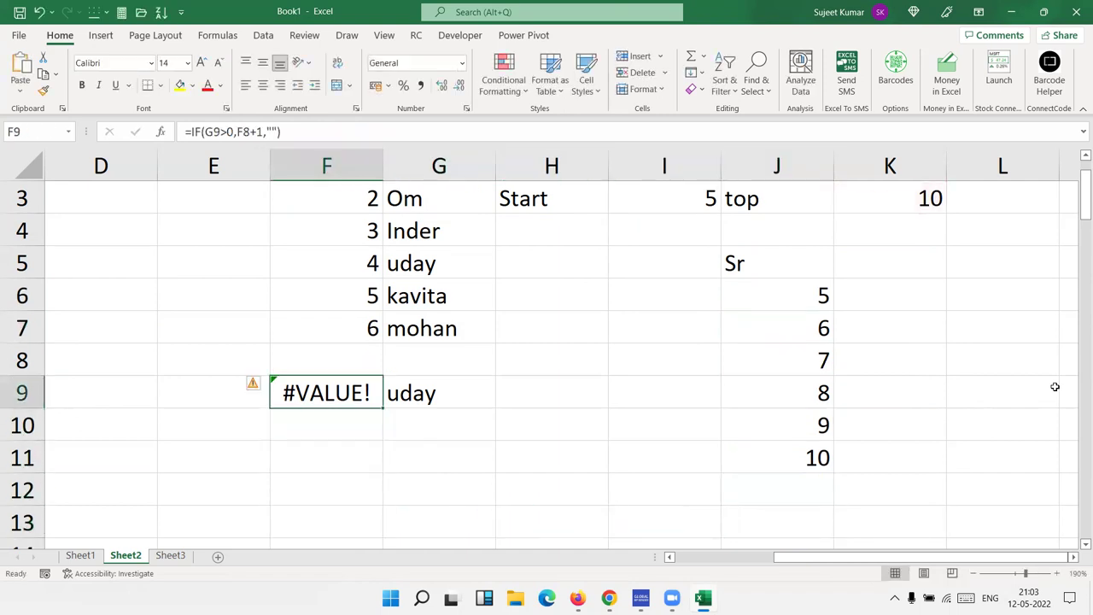
{"action": "key", "text": "Right"}
{"action": "key", "text": "Right"}
{"action": "key", "text": "Right"}
{"action": "key", "text": "Right"}
{"action": "key", "text": "Right"}
{"action": "key", "text": "Left"}
{"action": "key", "text": "Left"}
{"action": "key", "text": "Left"}
{"action": "key", "text": "Left"}
{"action": "key", "text": "Left"}
{"action": "key", "text": "Up"}
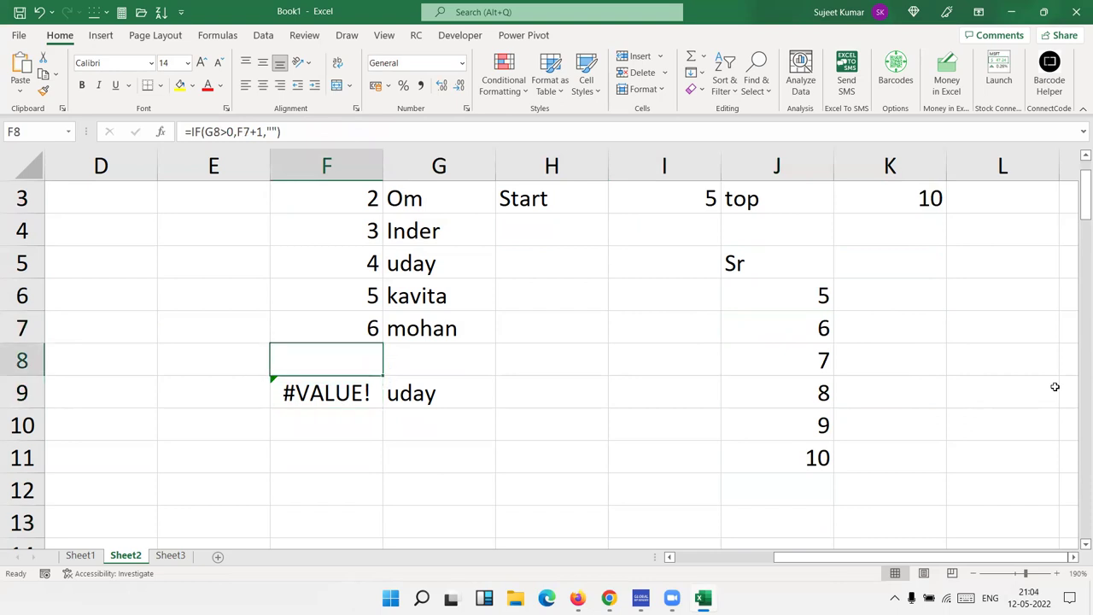
{"action": "key", "text": "Right"}
{"action": "key", "text": "Down"}
Enter 7 in E9 and return to F9 to review its formula.
{"action": "key", "text": "Left"}
{"action": "key", "text": "Left"}
{"action": "type", "text": "7"}
{"action": "key", "text": "Return"}
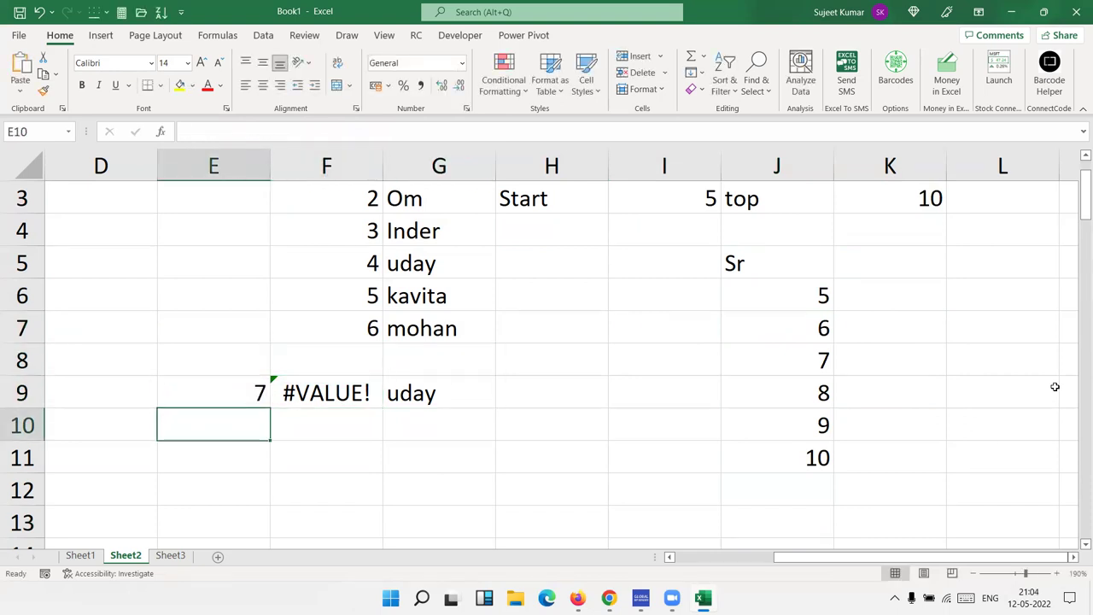
{"action": "key", "text": "Right"}
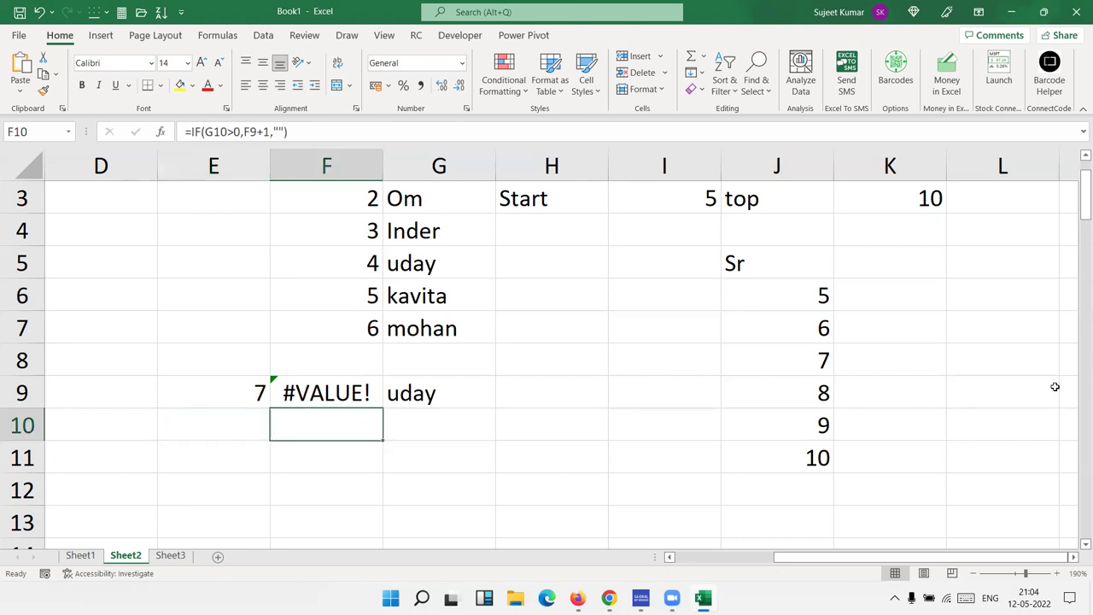
{"action": "key", "text": "Up"}
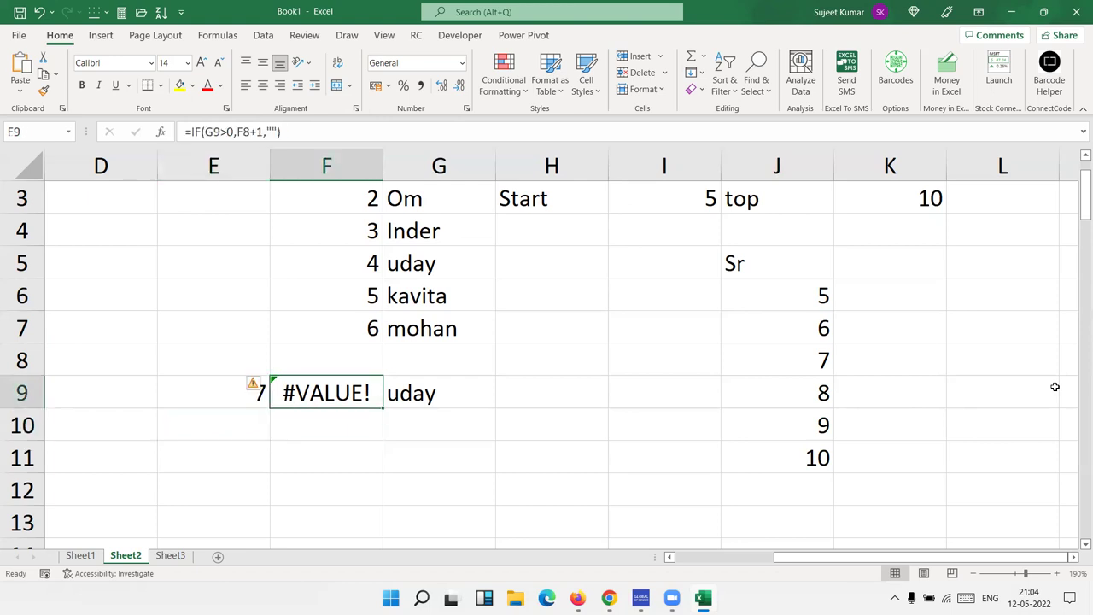